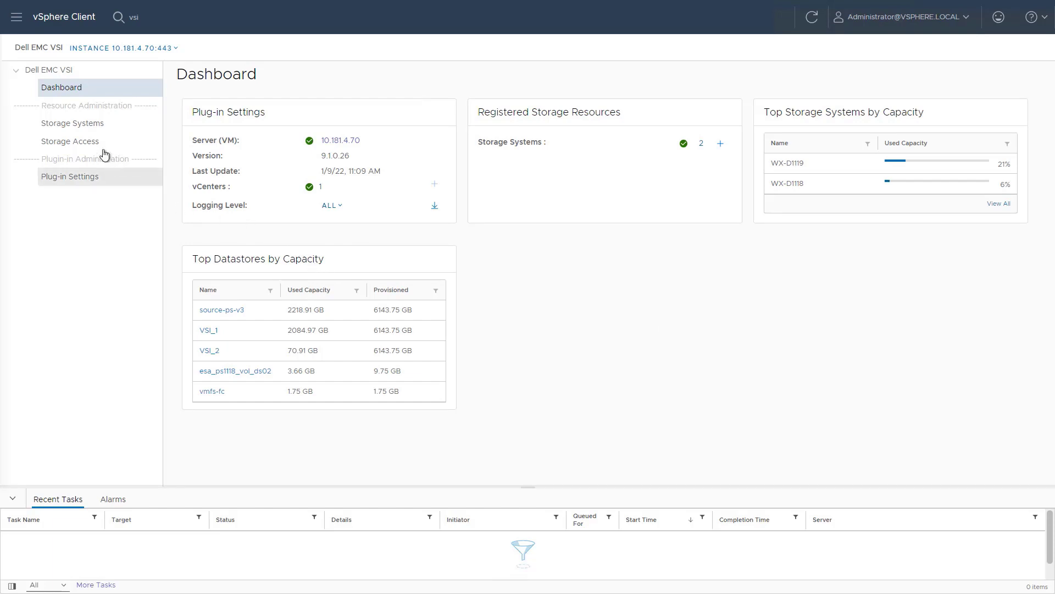
Step: Add a new PowerStore storage system at host 10.181.3.21 with the admin username and password
left_click(81, 126)
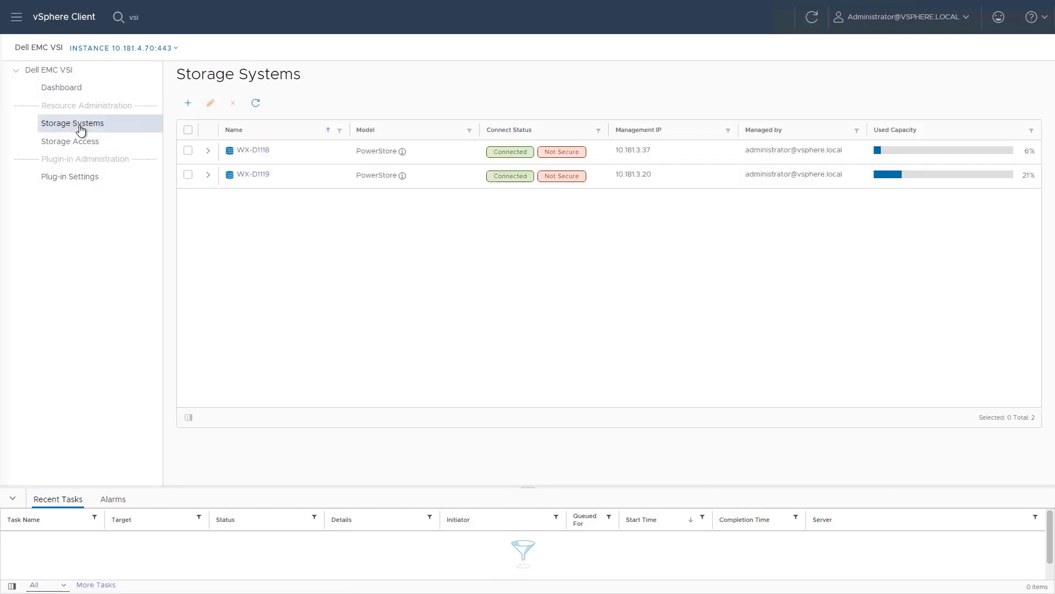
left_click(186, 104)
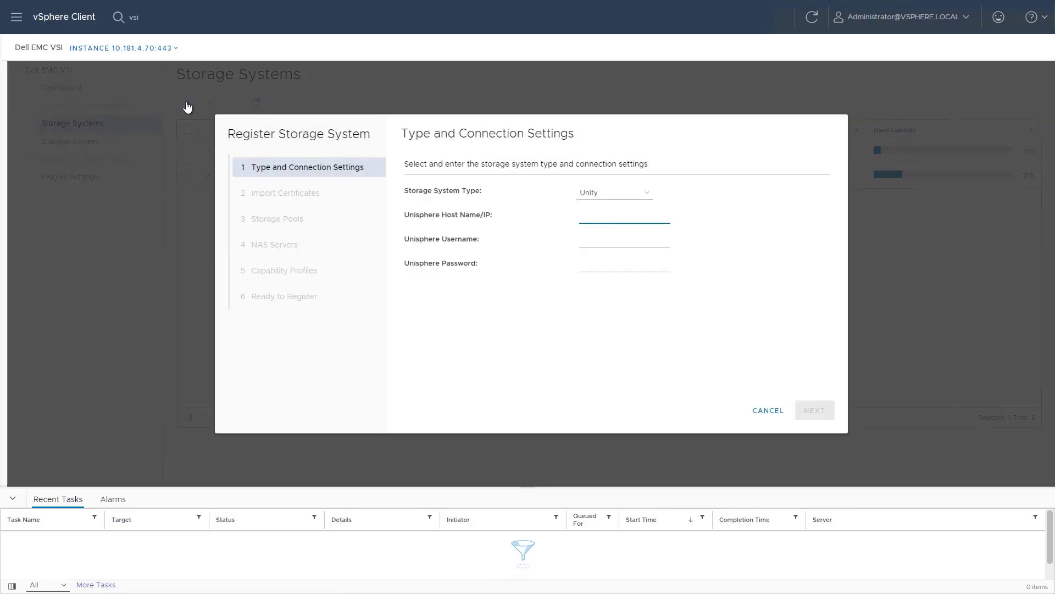
left_click(603, 195)
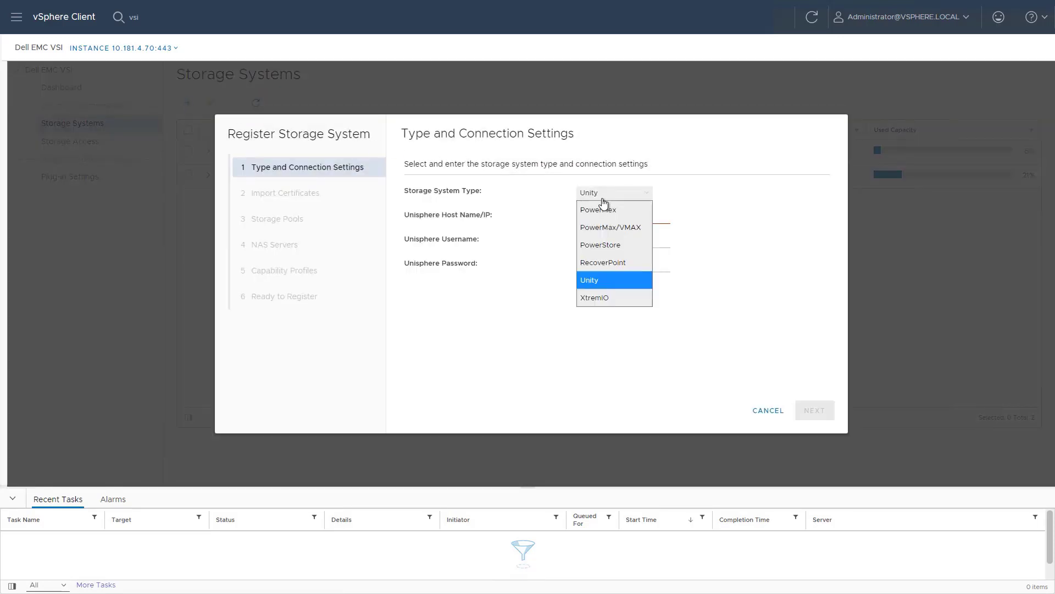
left_click(608, 245)
type("10.181.3.21")
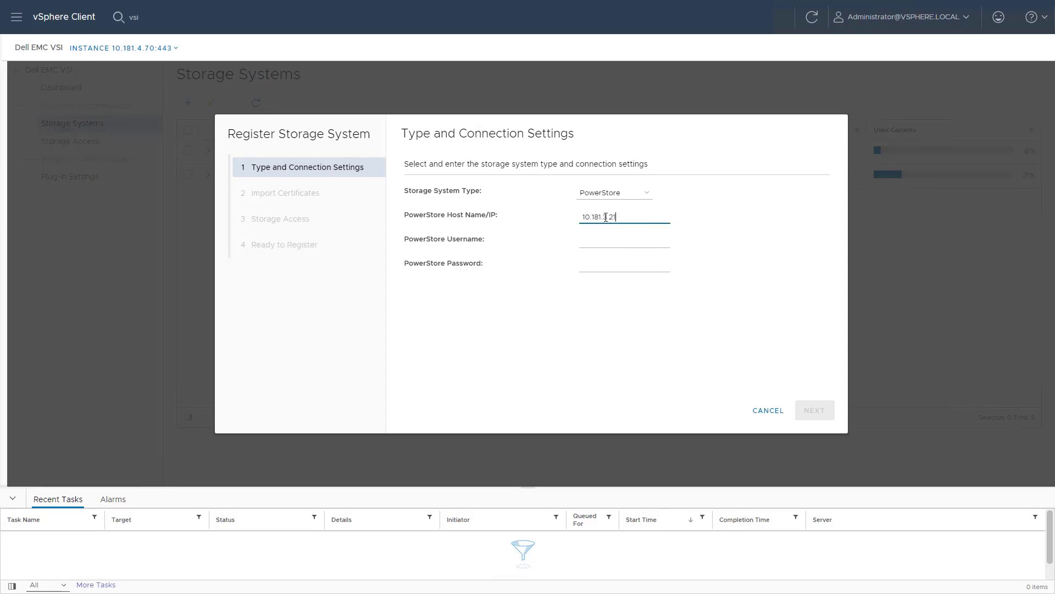
key("Tab")
type("admin")
key("Tab")
type("Password123#")
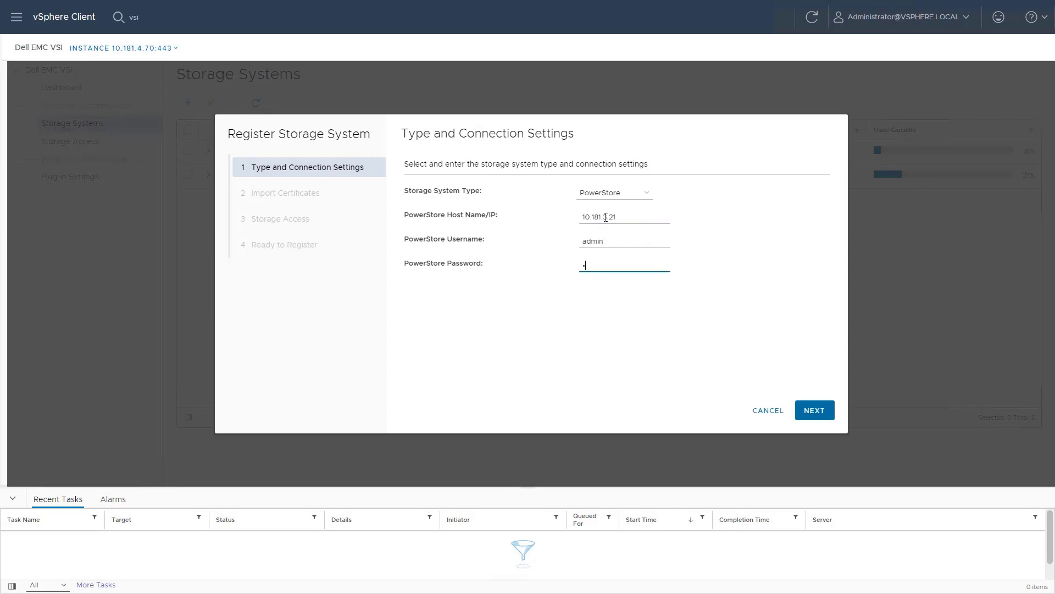
type("#")
left_click(809, 416)
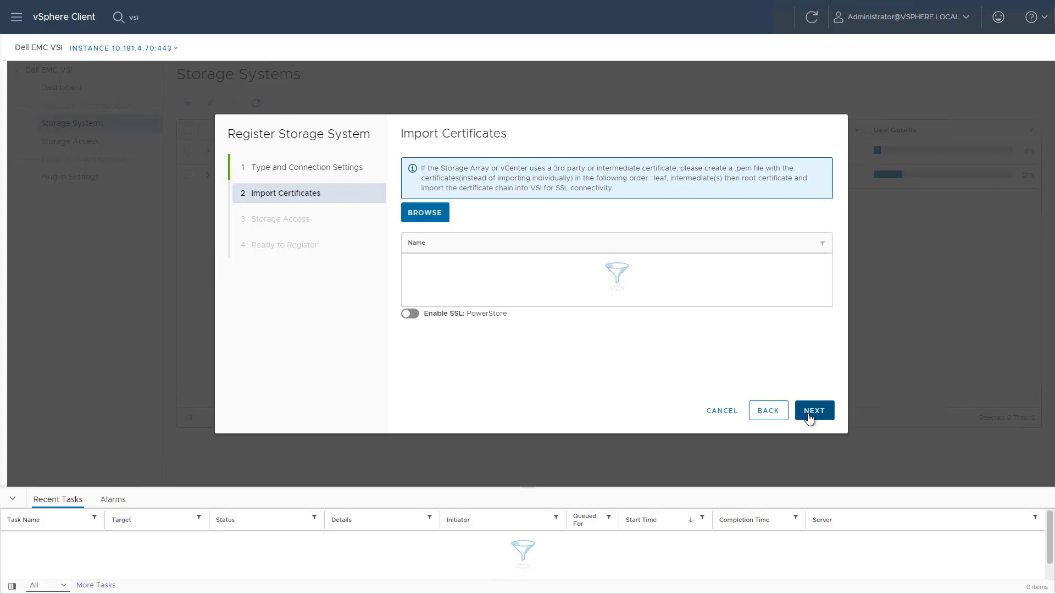
left_click(810, 416)
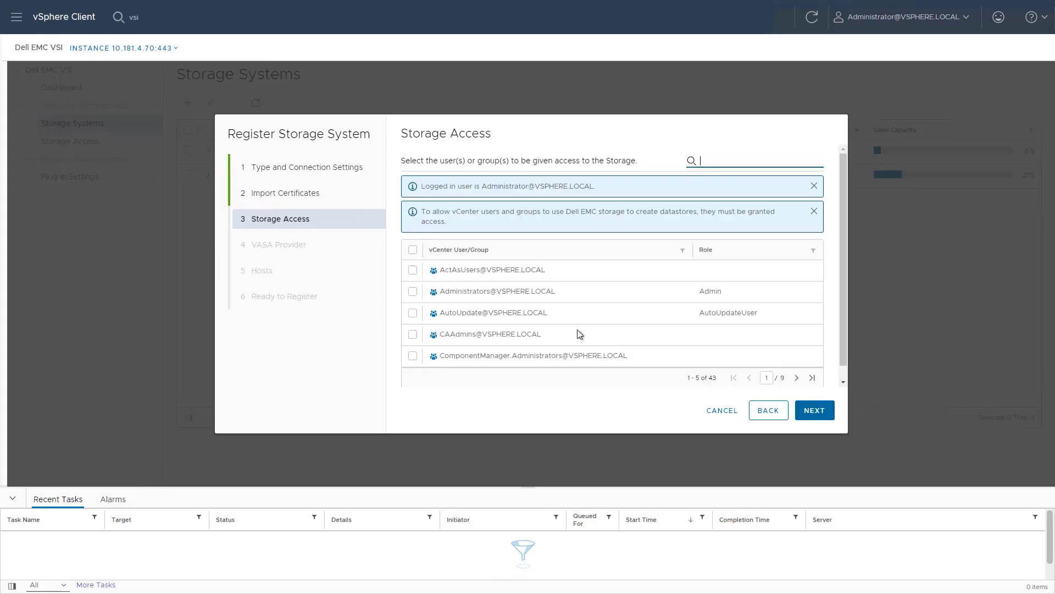
left_click(413, 292)
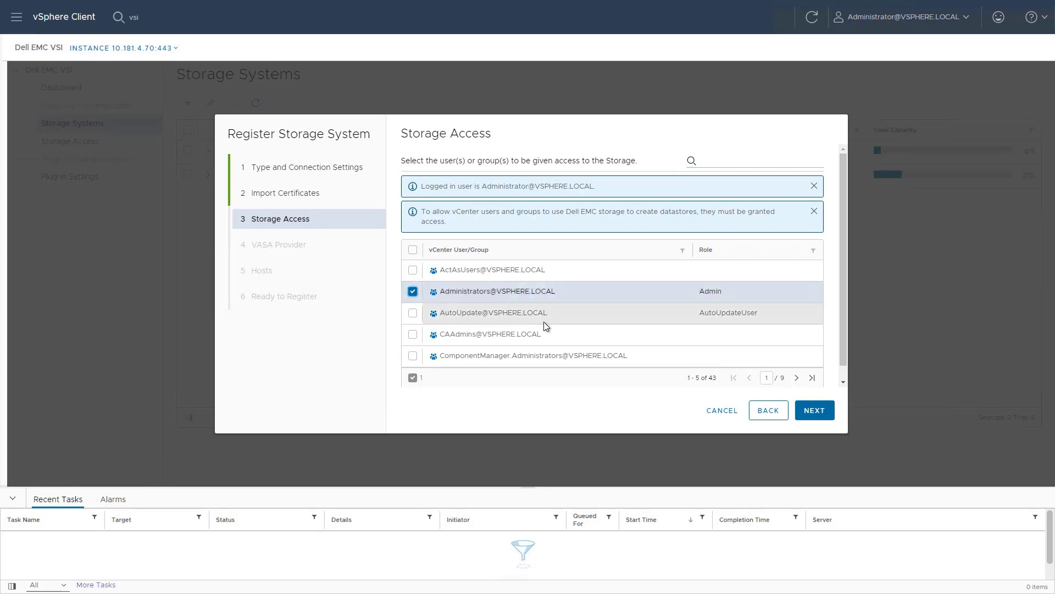
left_click(813, 414)
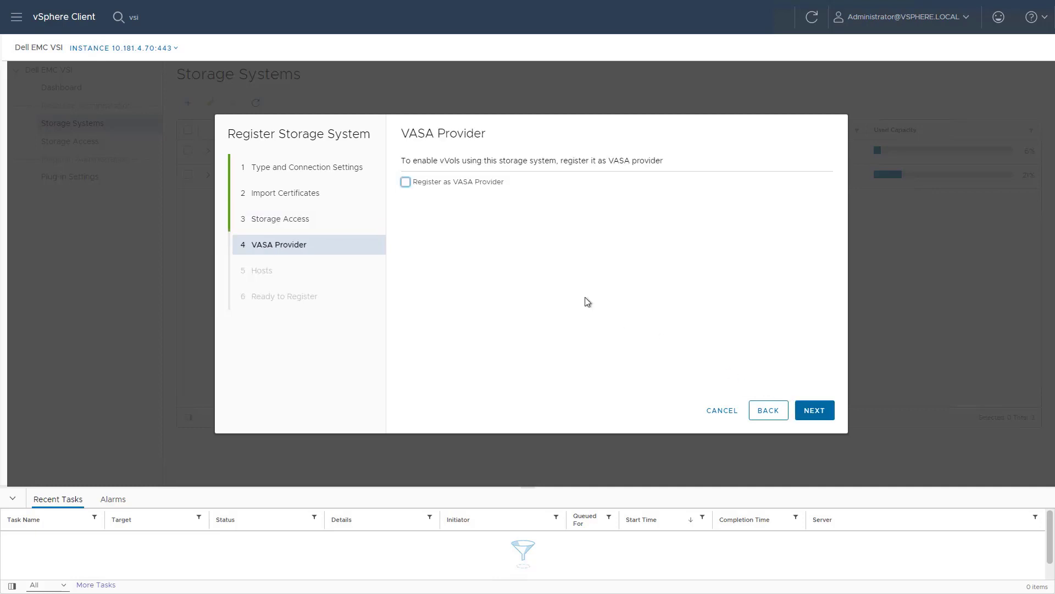
left_click(405, 182)
left_click(826, 410)
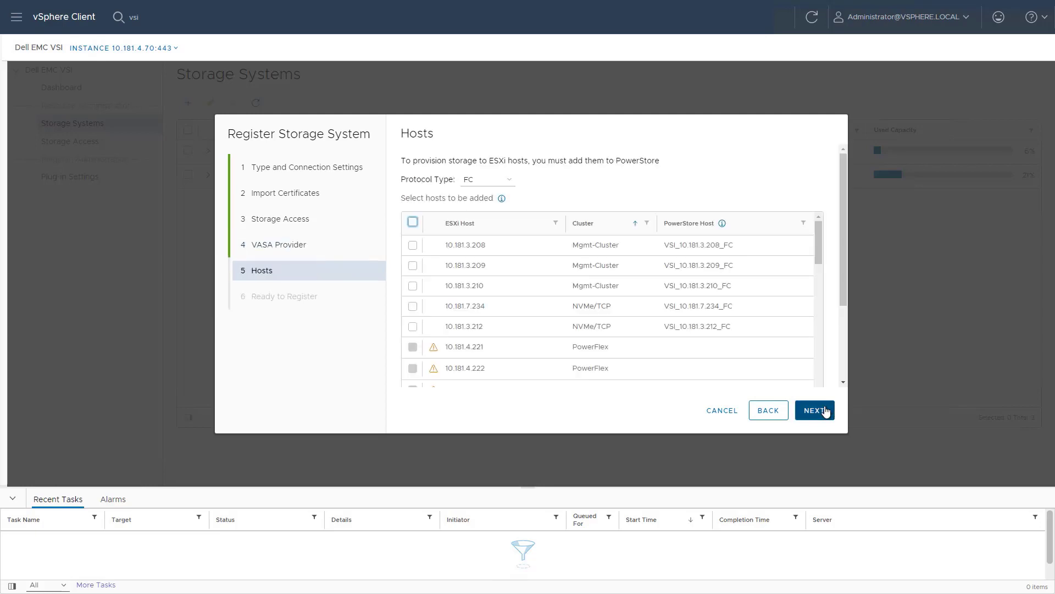
Step: Keep the FC protocol, sort hosts by cluster, and select Tanzu hosts 10.181.3.214 through 10.181.3.217
left_click(494, 181)
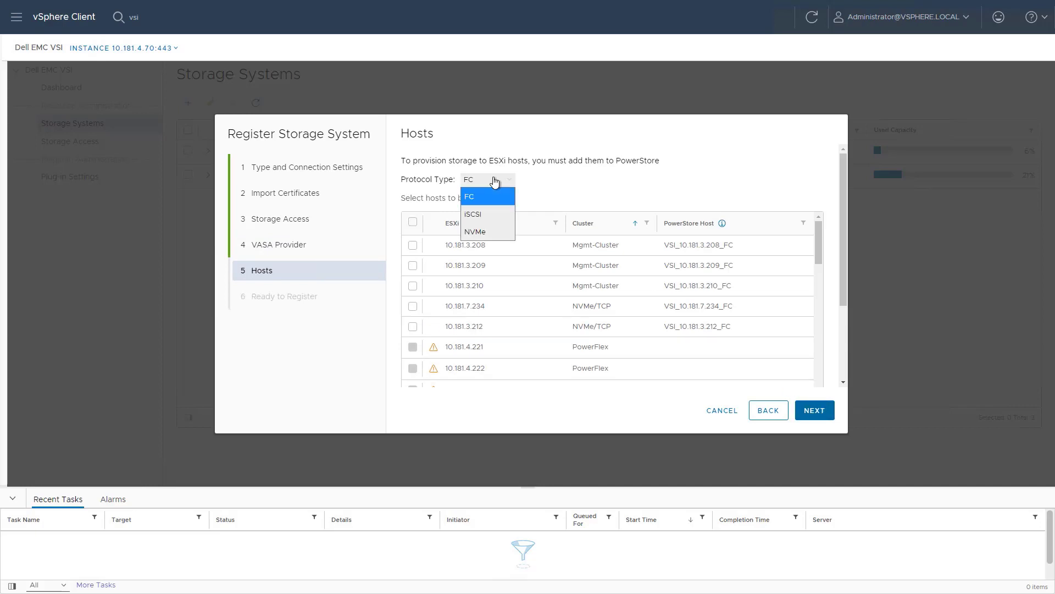
left_click(494, 181)
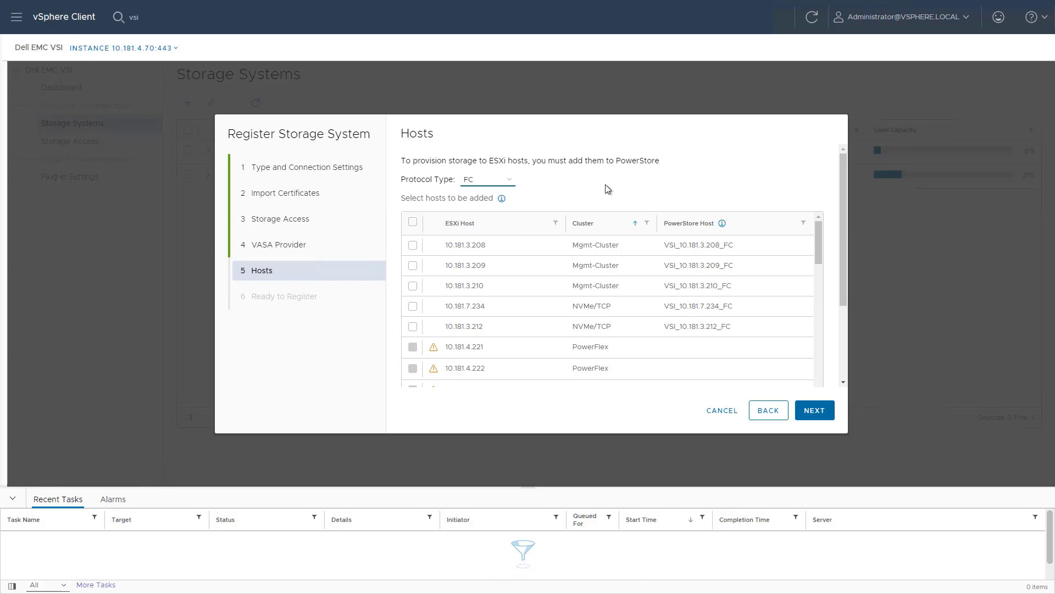
left_click(607, 228)
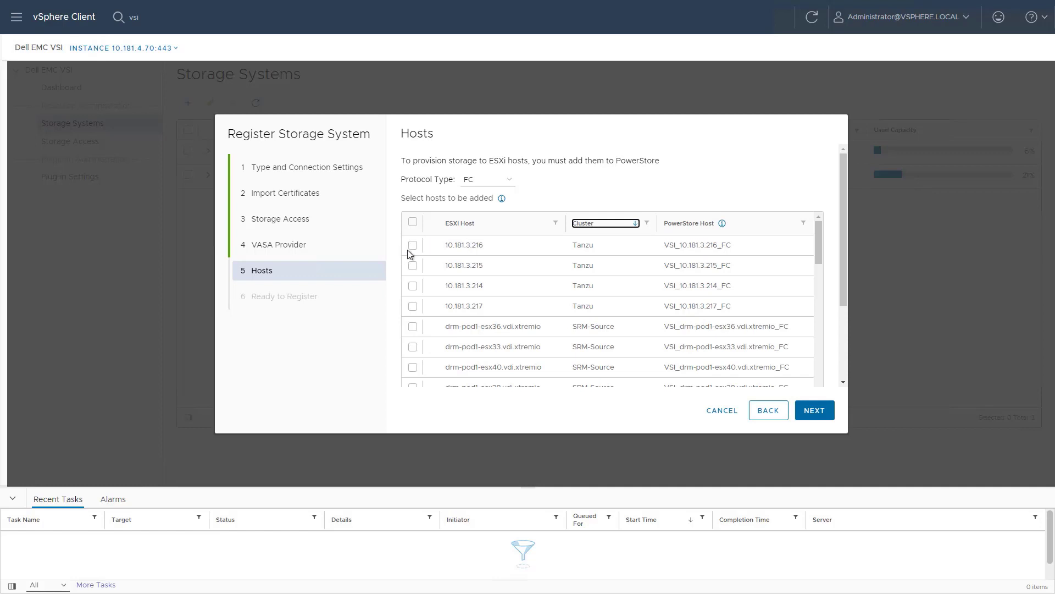
left_click(413, 245)
left_click(413, 266)
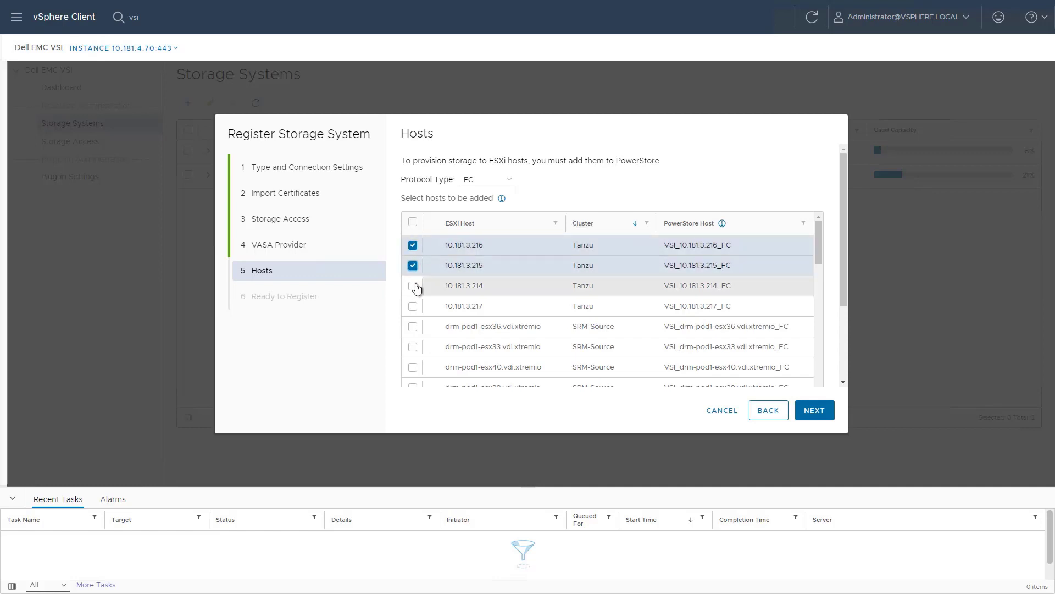
left_click(413, 286)
left_click(413, 307)
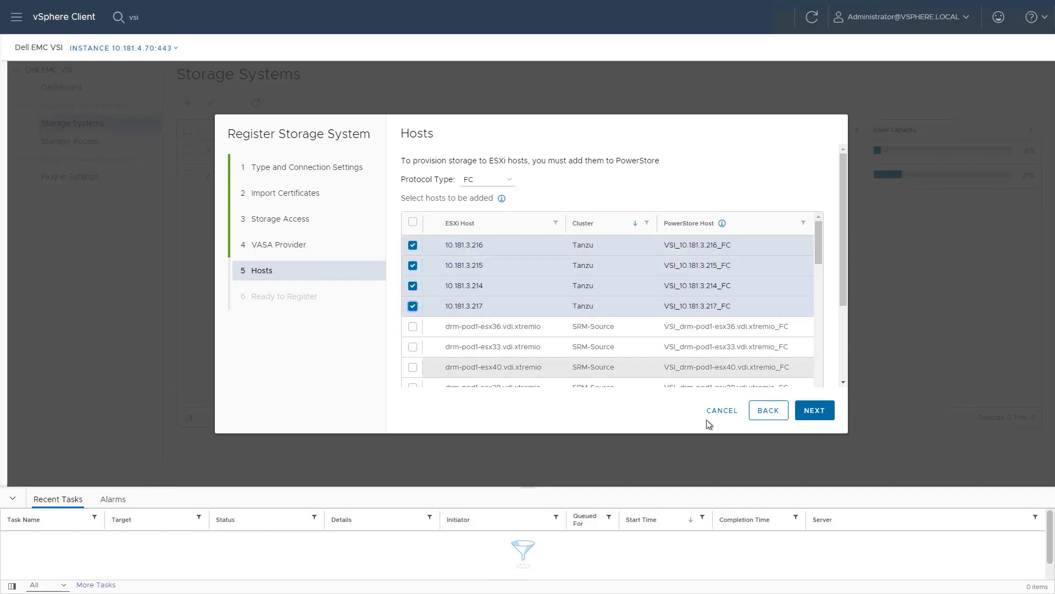
left_click(821, 413)
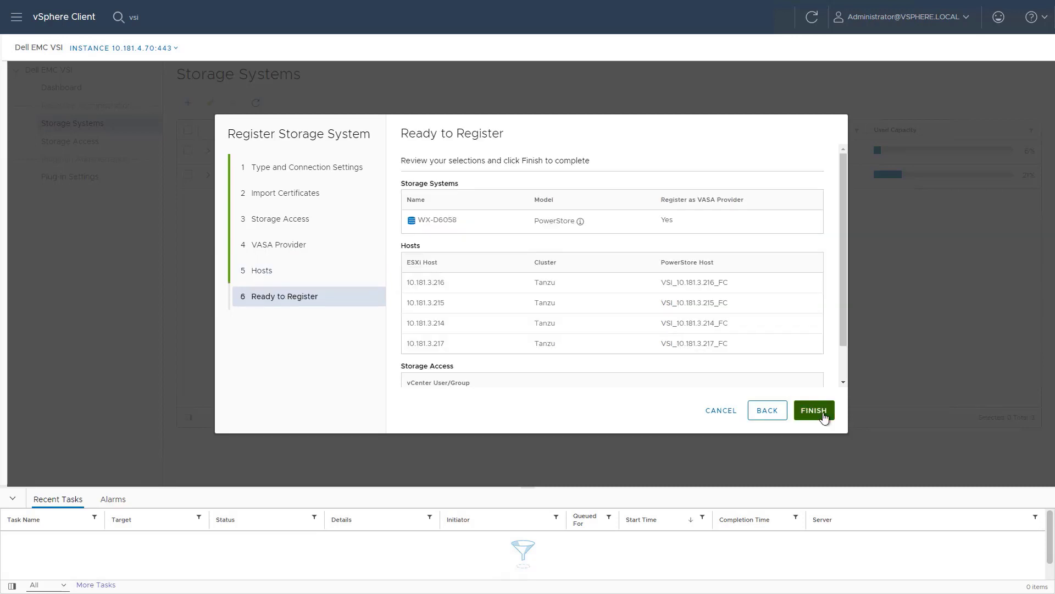
Step: Review the Ready to Register summary for WX-D6058 and finish the registration
scroll(815, 374, "down", 1)
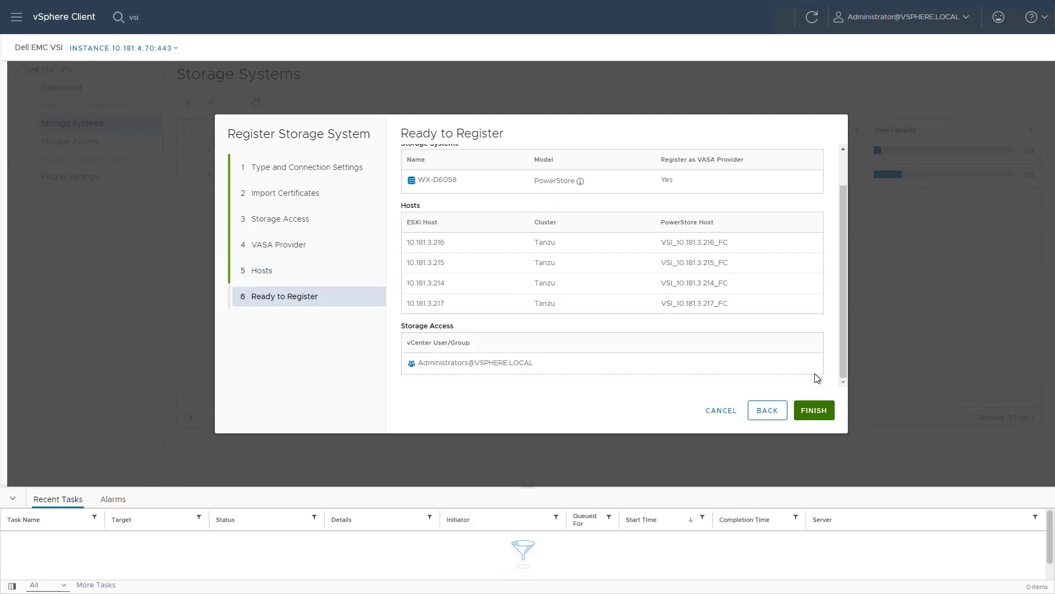
left_click(814, 411)
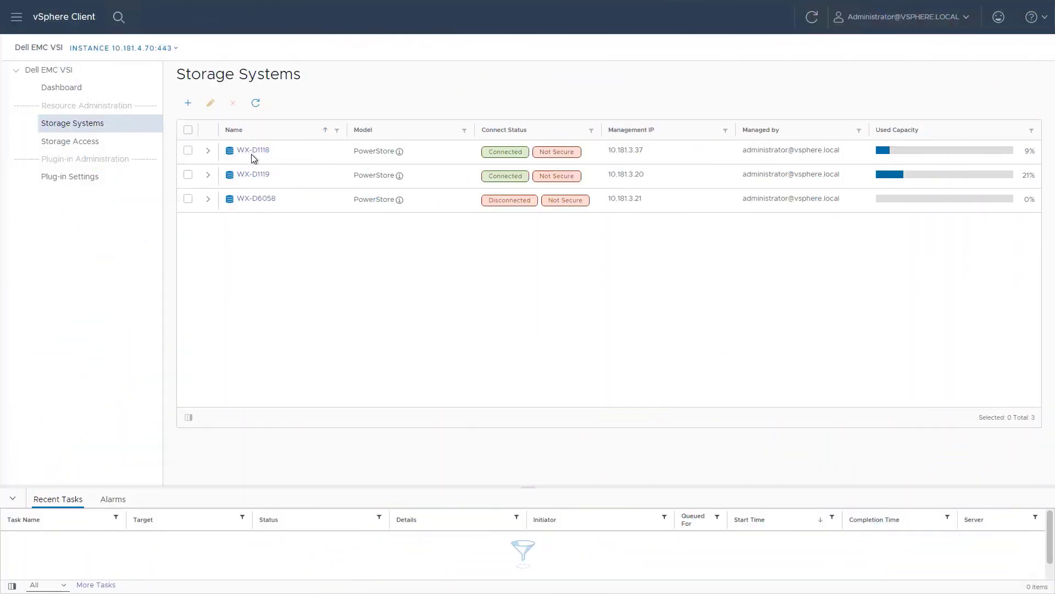
Step: Show WX-D1118's capacity breakdown with usage measured as Logical Used
left_click(252, 154)
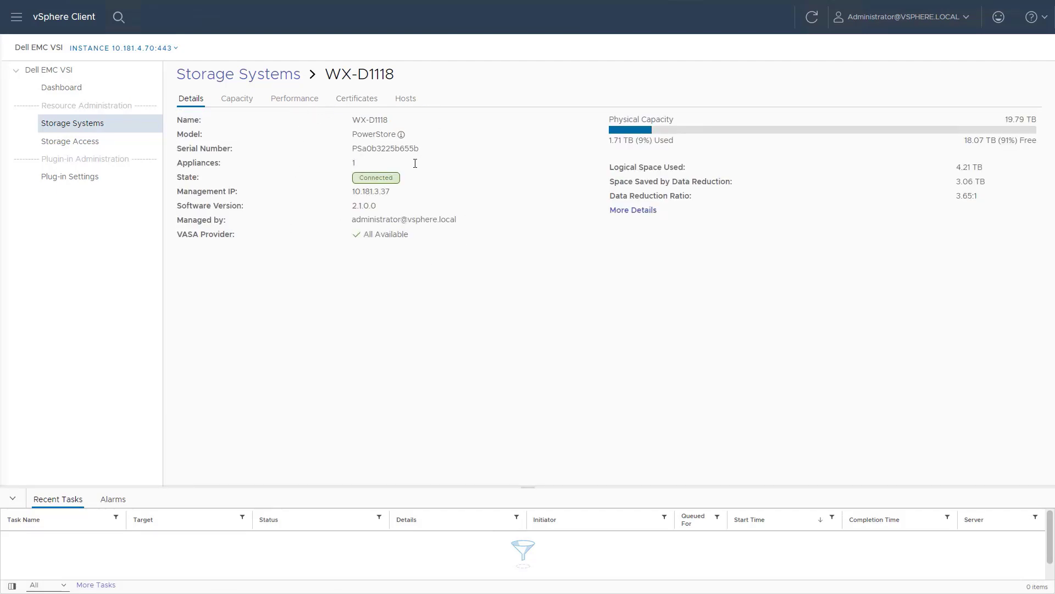
left_click(637, 212)
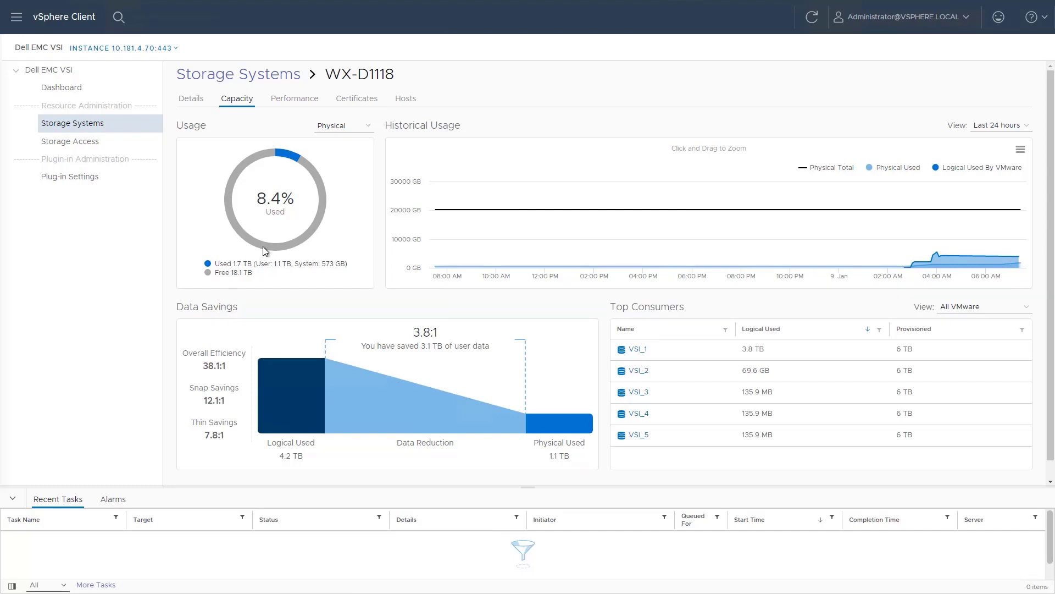
left_click(336, 126)
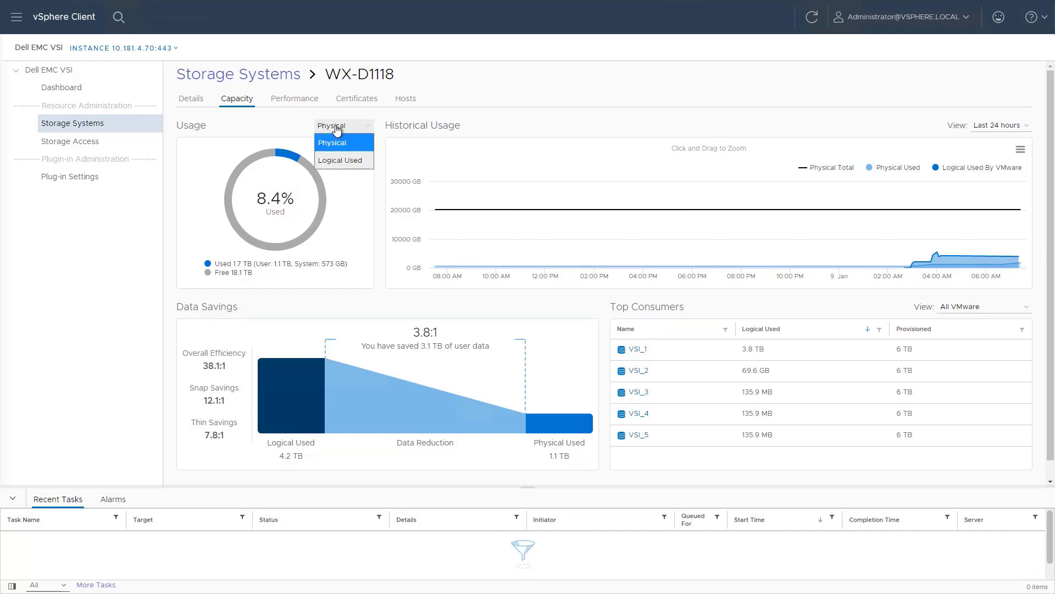
left_click(348, 165)
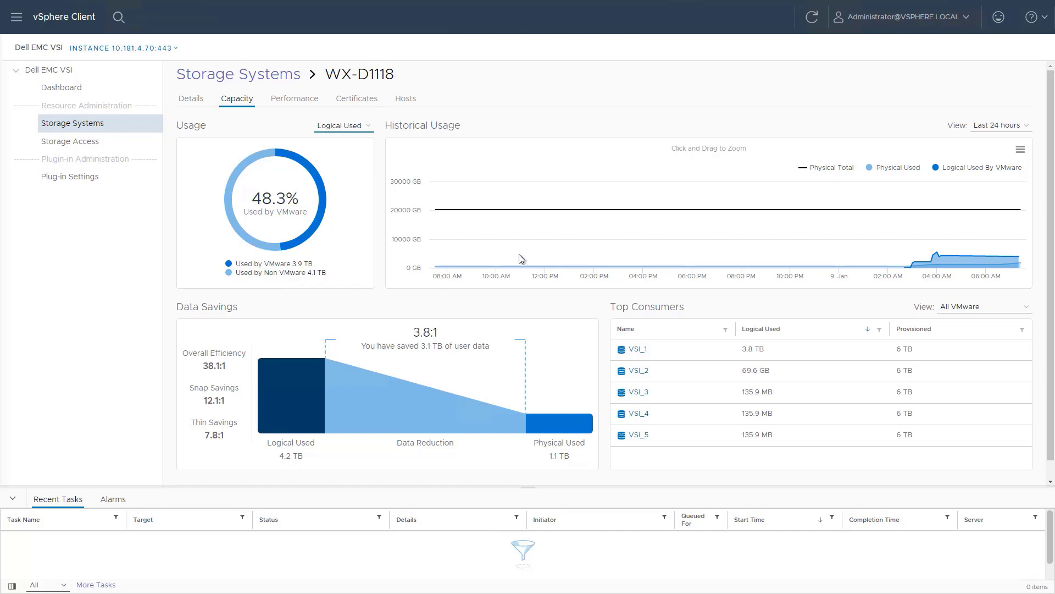
Step: Try the last-month historical usage range, return to last 24 hours, then show WX-D1118's performance chart
left_click(984, 128)
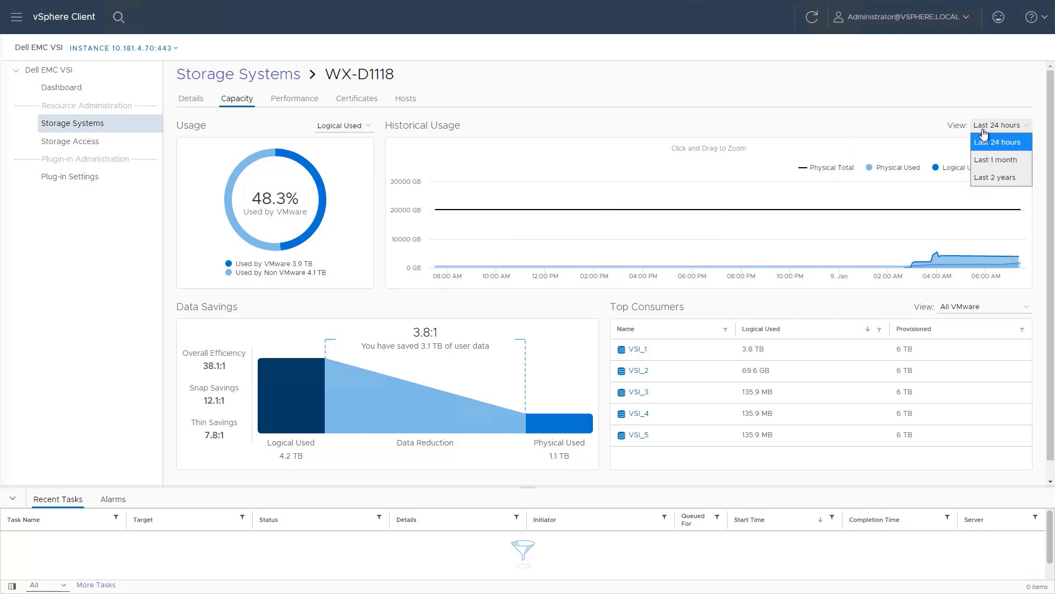
left_click(1001, 159)
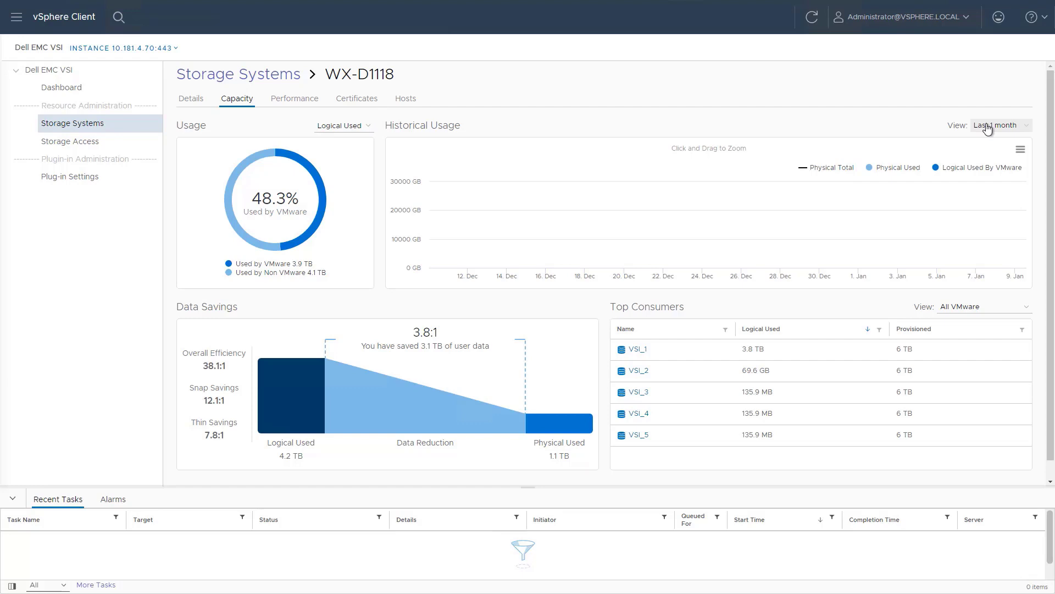
left_click(988, 128)
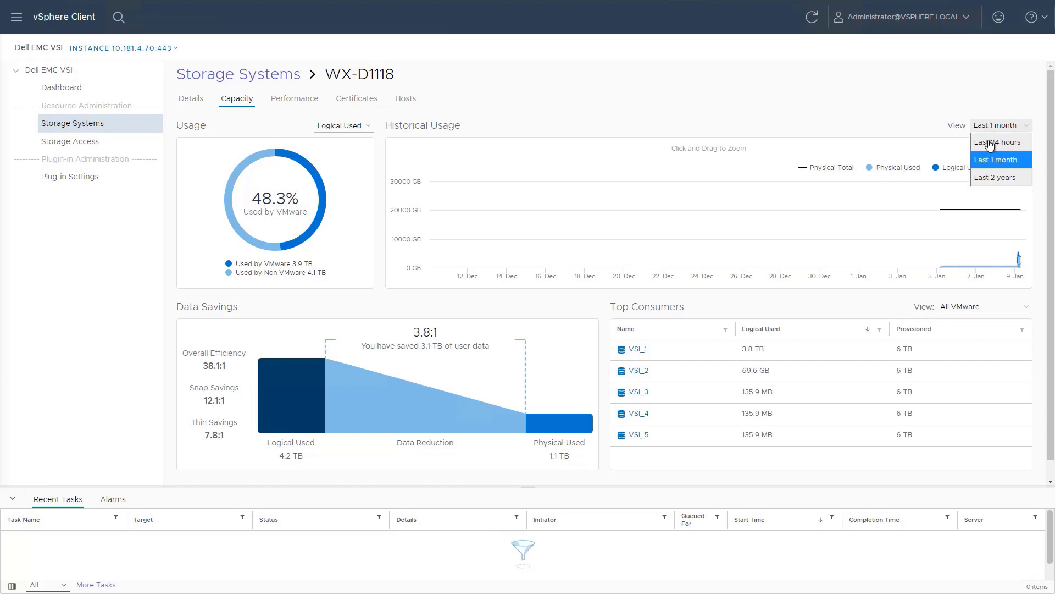
left_click(988, 141)
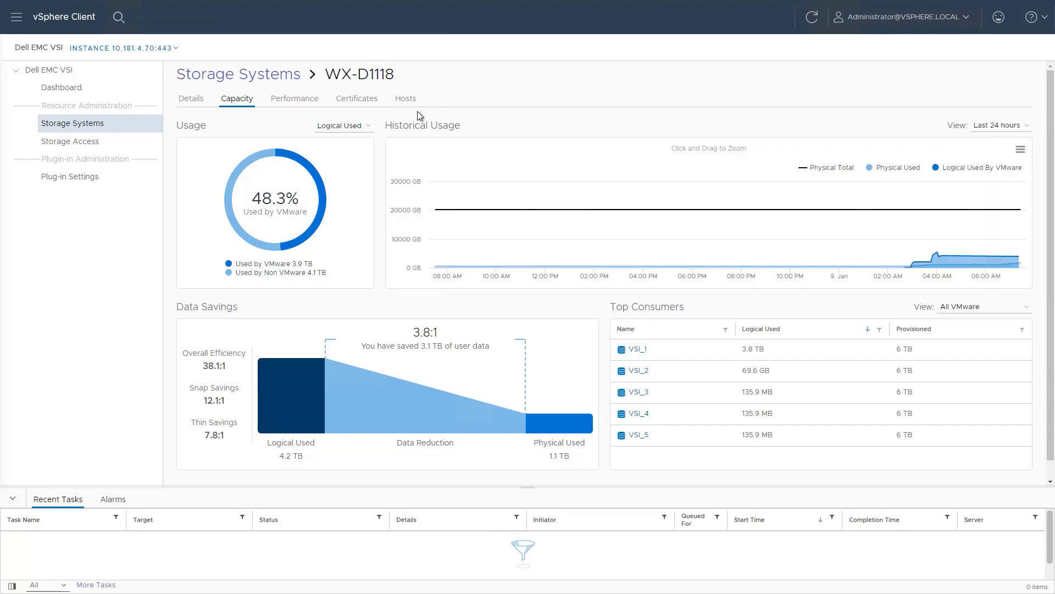
left_click(296, 101)
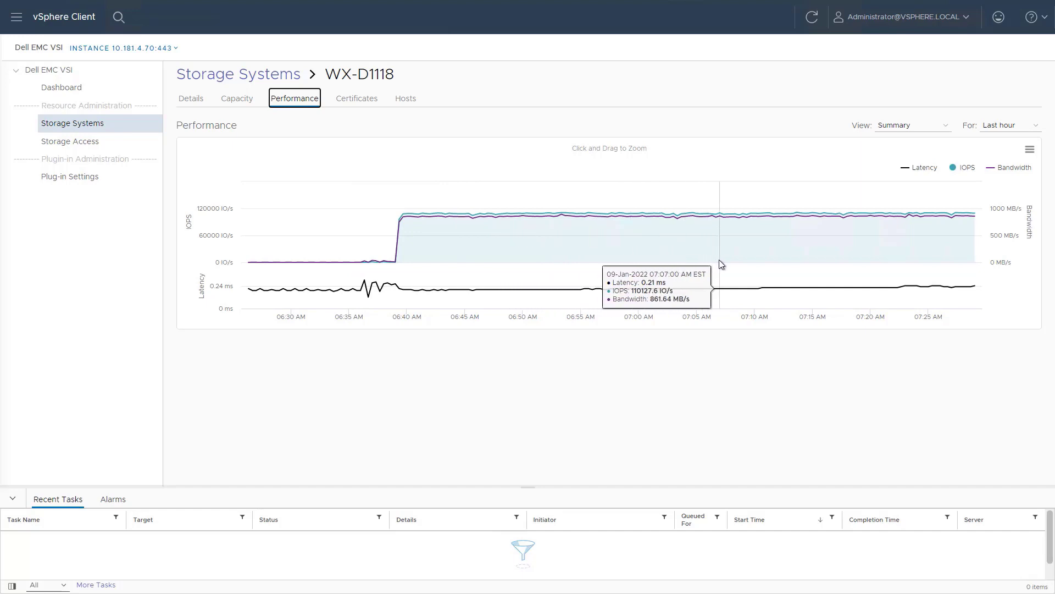
Step: Check the Best Practices status of each ESXi host attached to WX-D1118
left_click(411, 99)
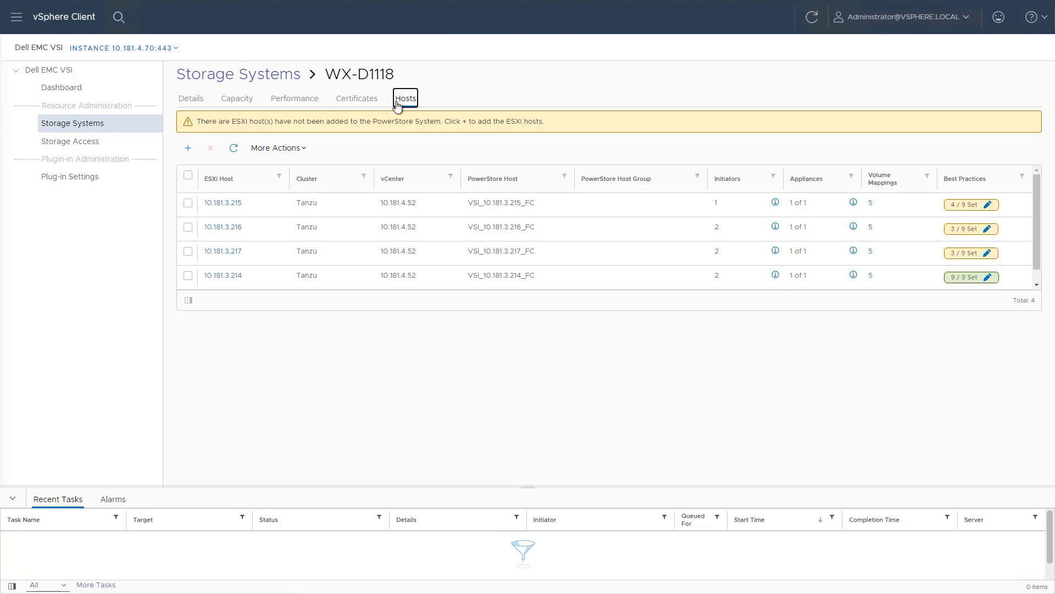
left_click_drag(202, 238, 499, 335)
left_click(494, 237)
scroll(487, 214, "up", 1)
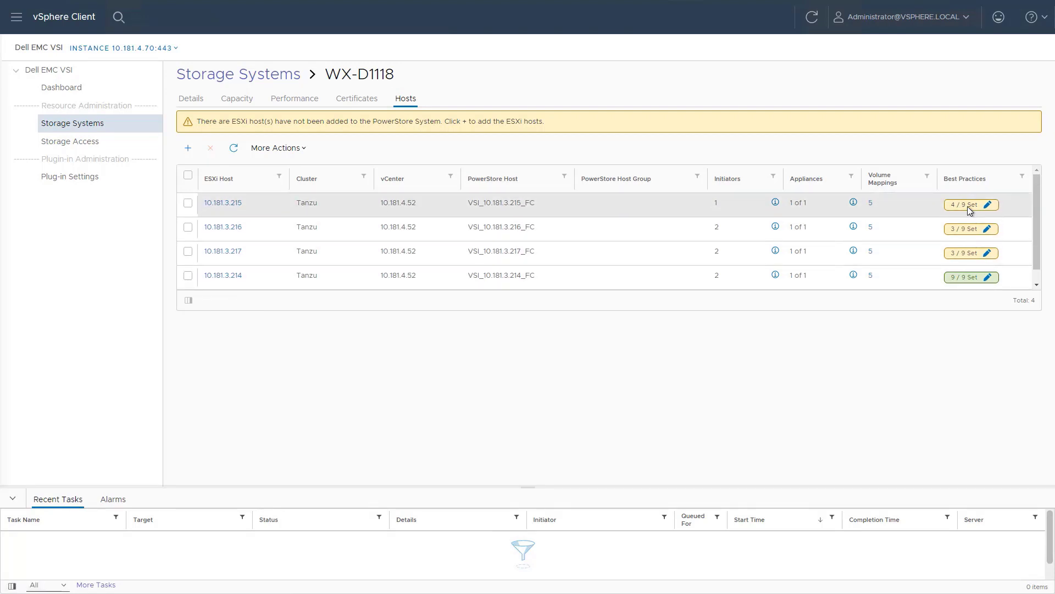
scroll(969, 266, "down", 1)
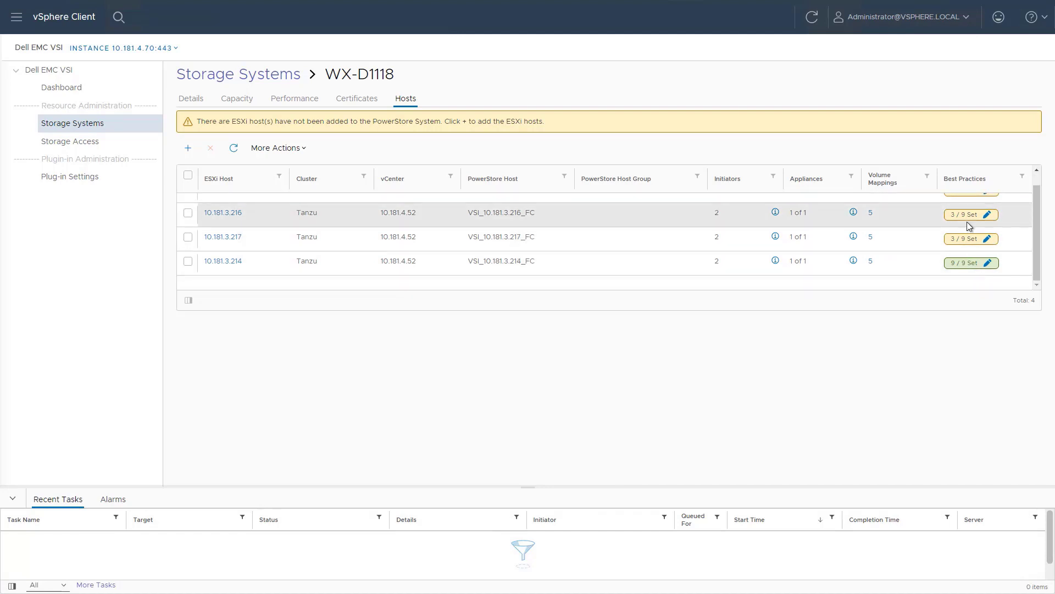
scroll(968, 223, "down", 1)
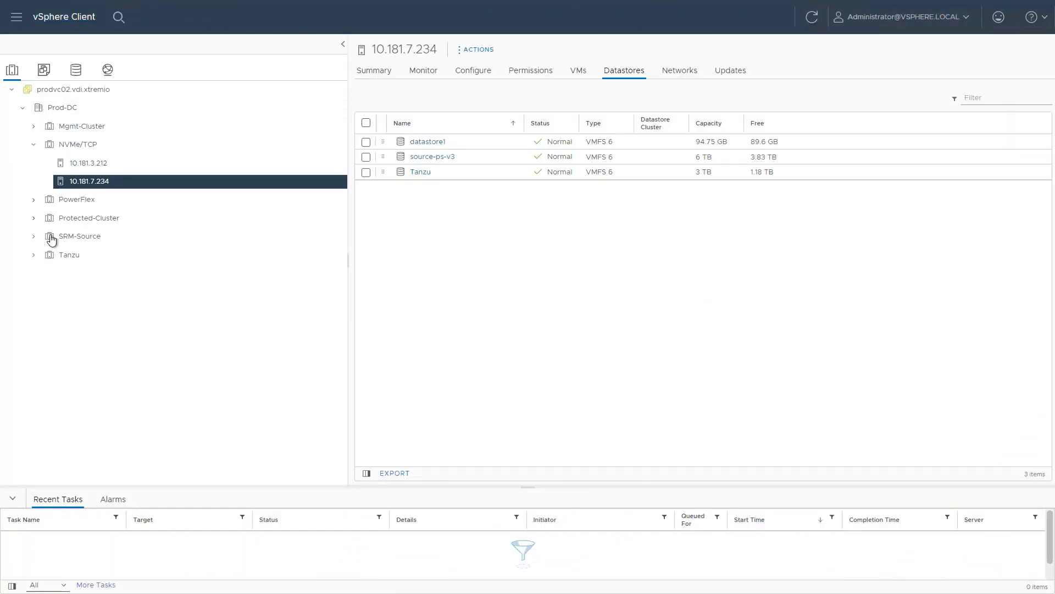
Step: Launch Dell EMC VSI's Apply Host Best Practices on the Tanzu cluster
left_click(34, 255)
left_click(58, 255)
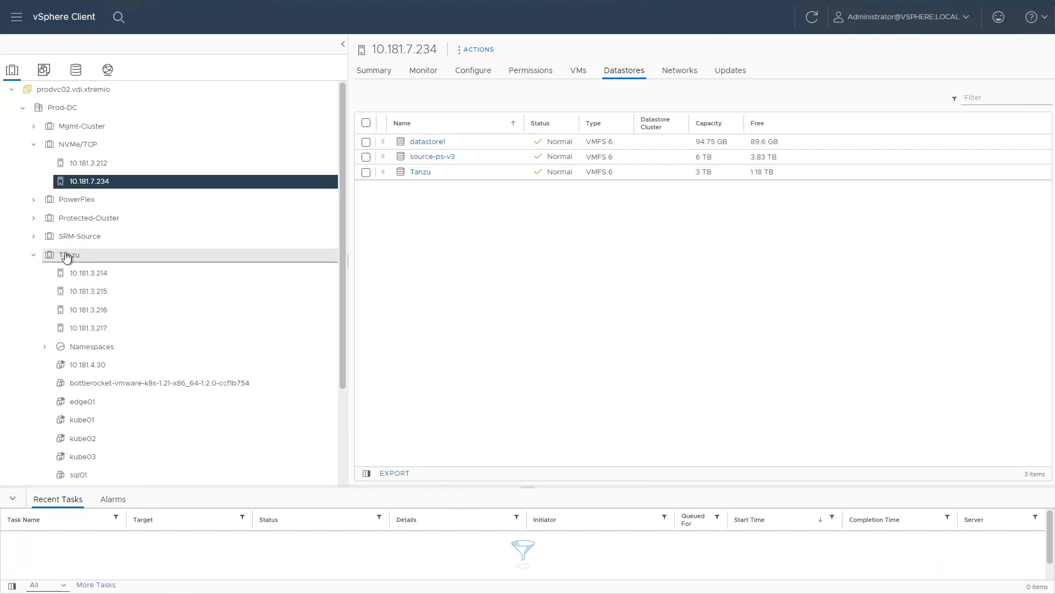
right_click(65, 256)
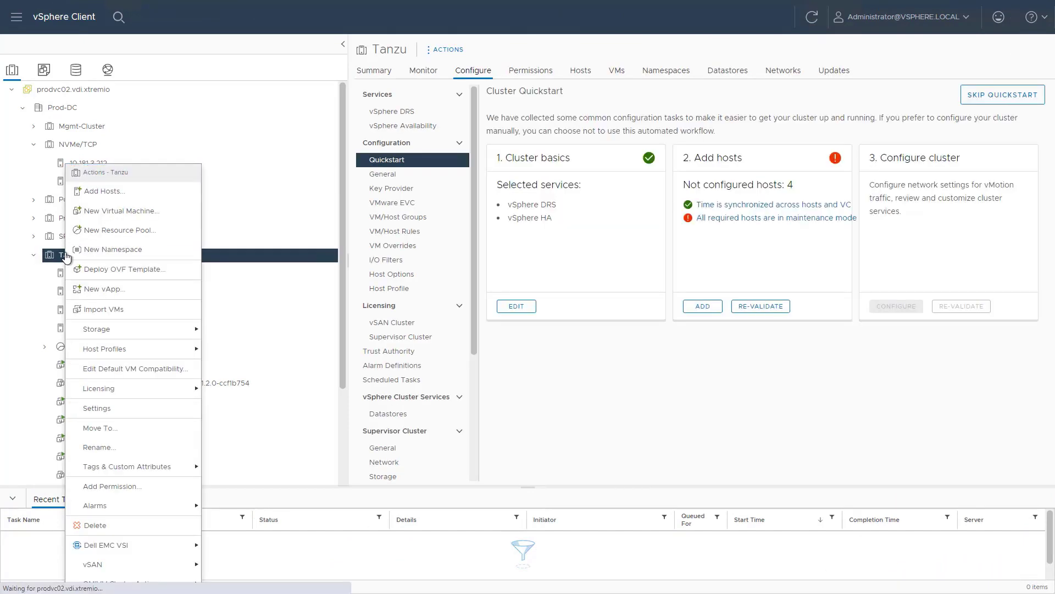
mouse_move(175, 552)
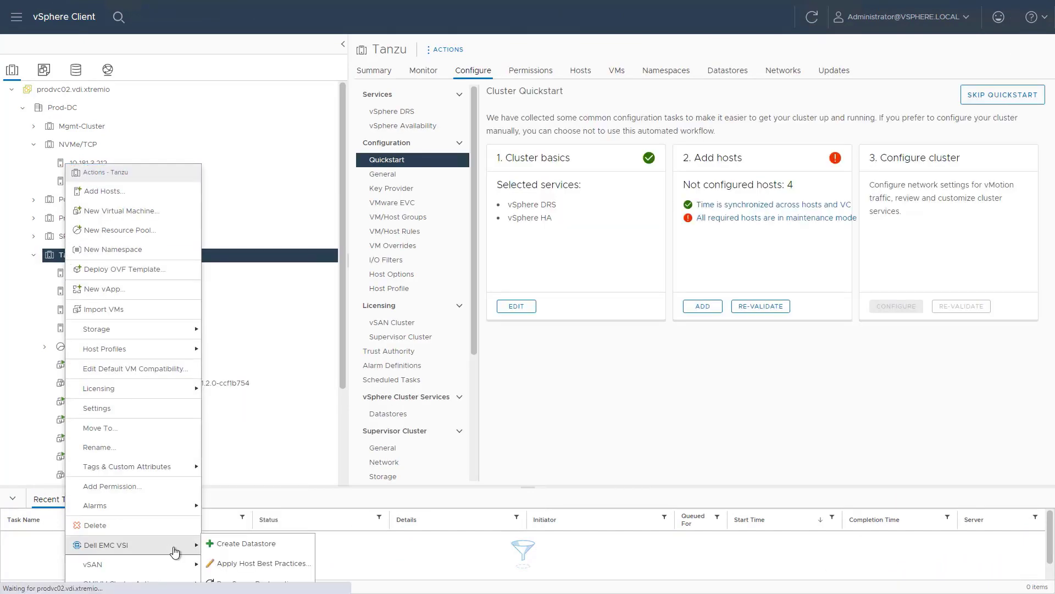
left_click(259, 563)
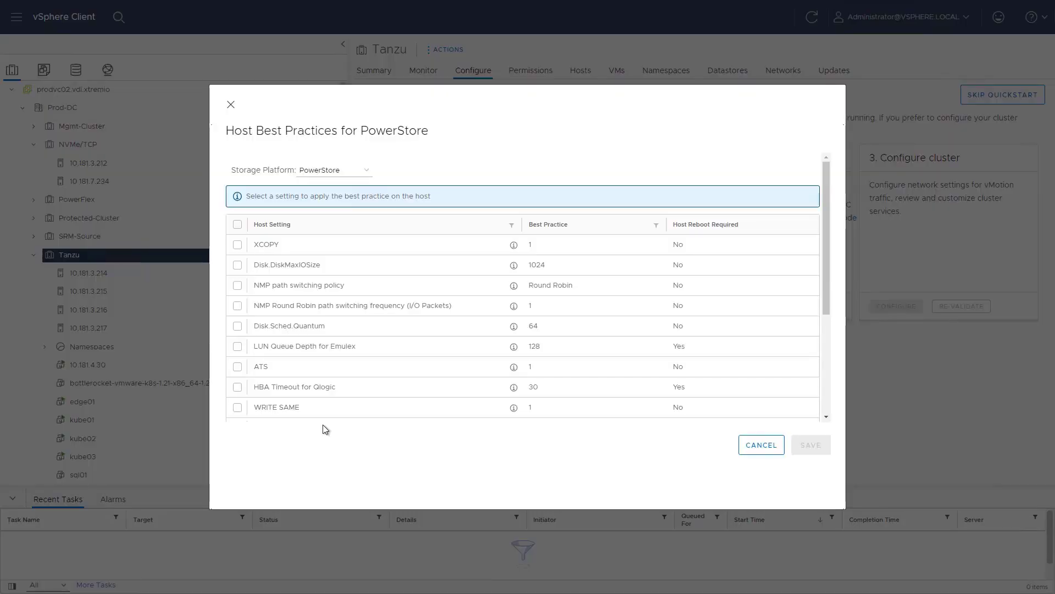
Step: Keep PowerStore, select all host settings and all three LUN settings, and save
left_click(347, 175)
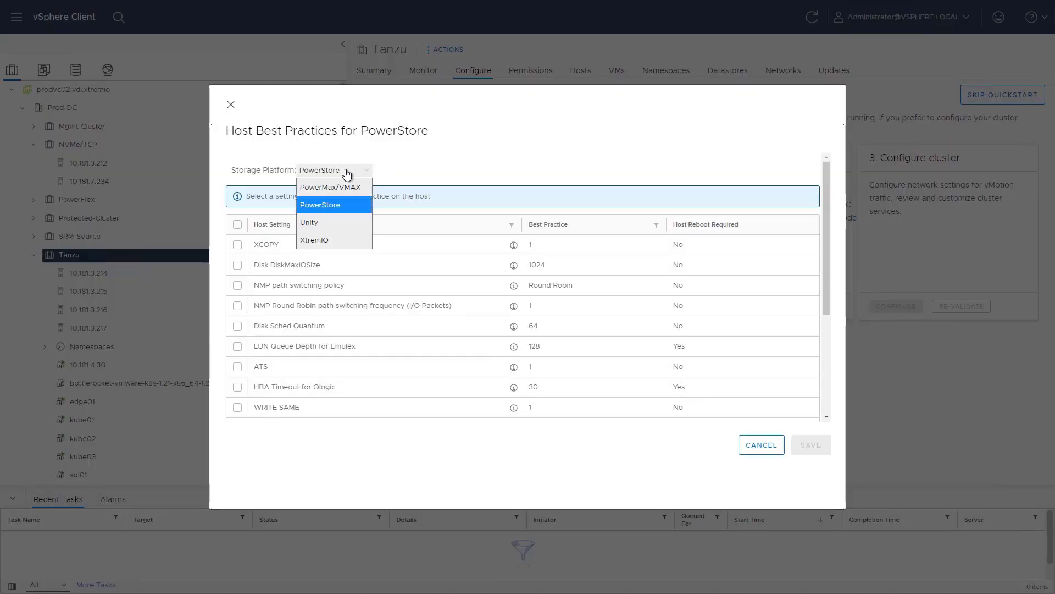
left_click(354, 205)
scroll(472, 319, "down", 5)
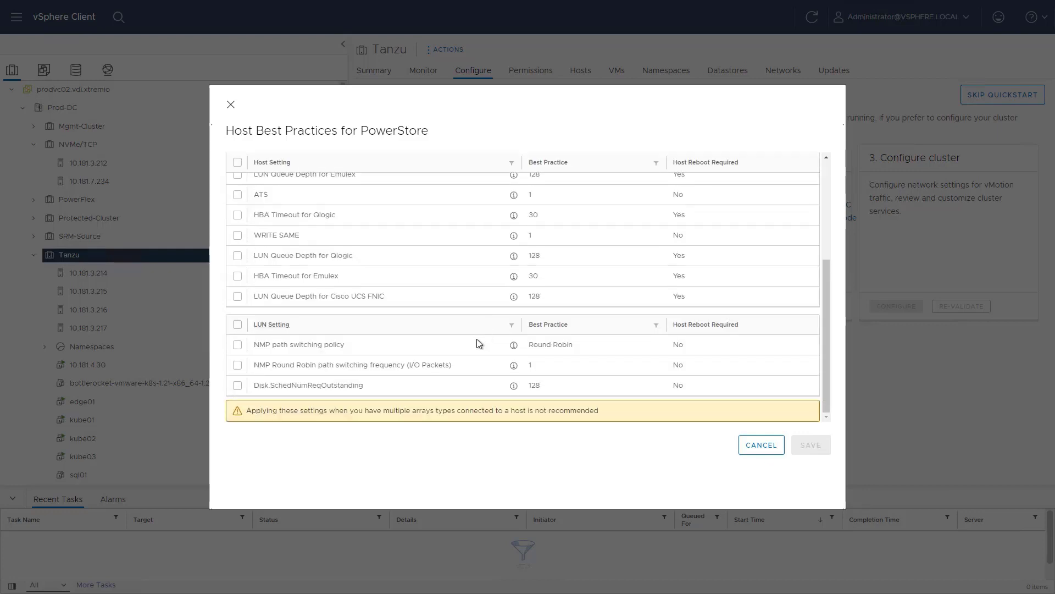
scroll(477, 338, "up", 5)
left_click(237, 225)
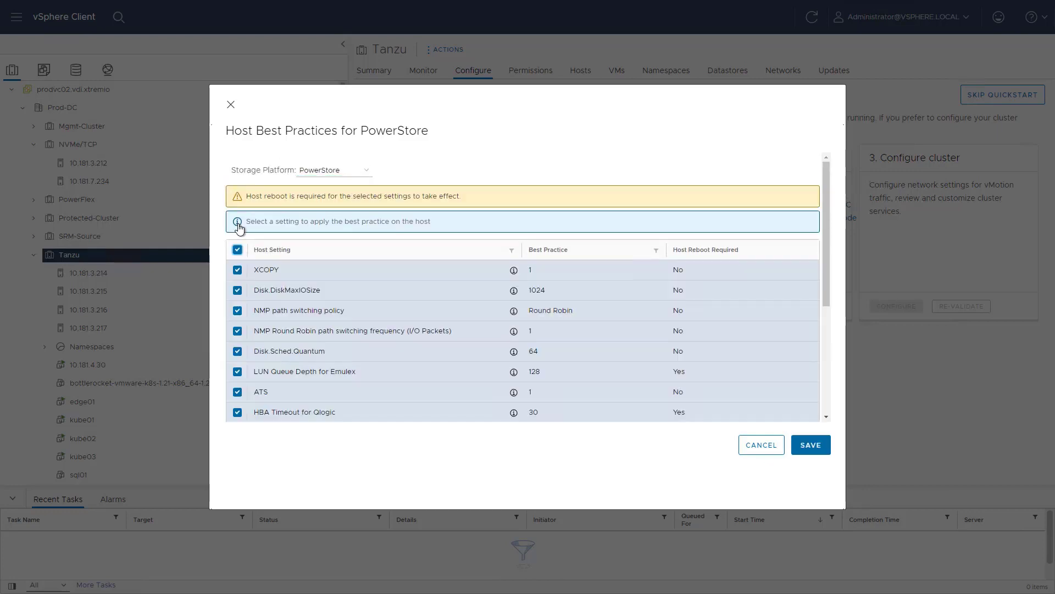
left_click_drag(827, 242, 824, 384)
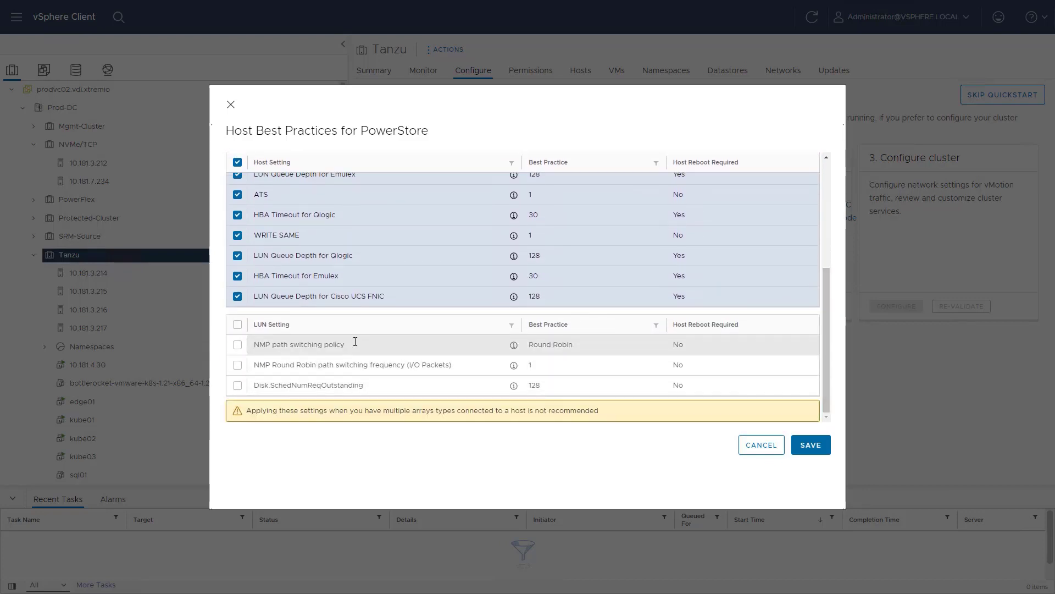
left_click(238, 325)
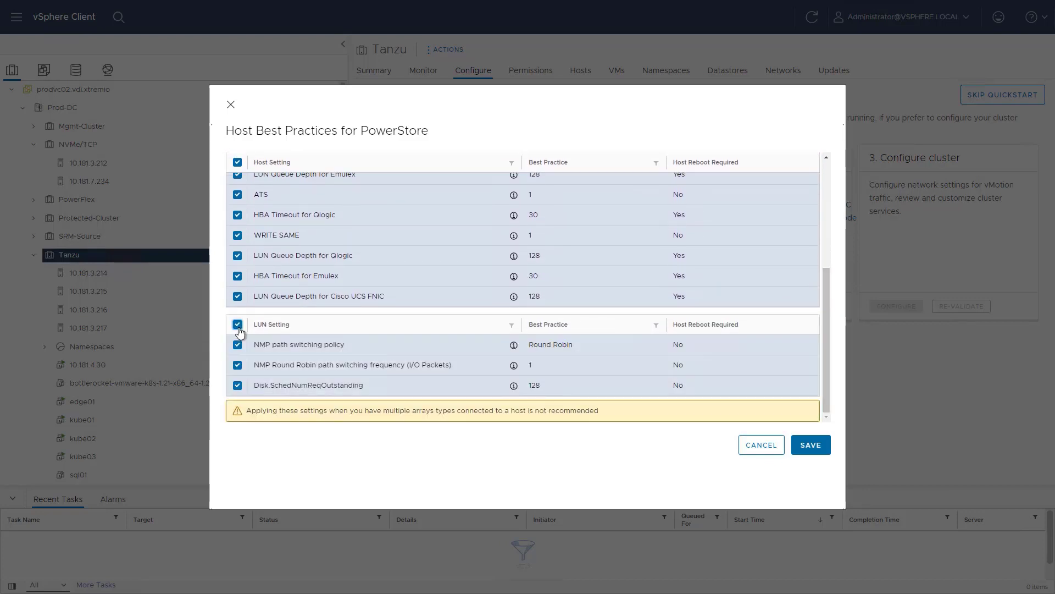
left_click(805, 446)
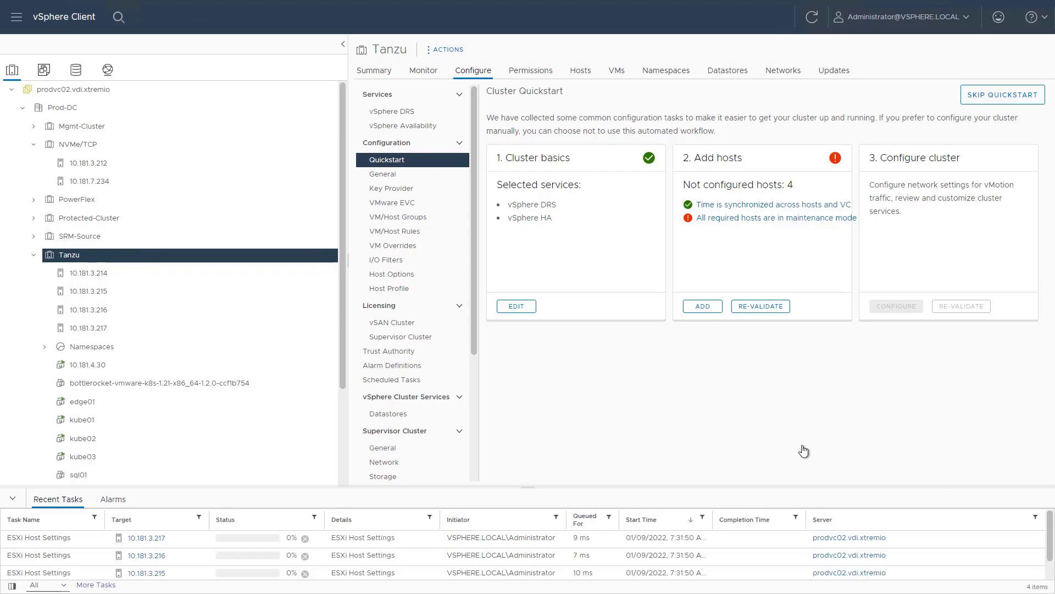
Step: Launch Dell EMC VSI's Create Datastore wizard on the Tanzu cluster
left_click(375, 71)
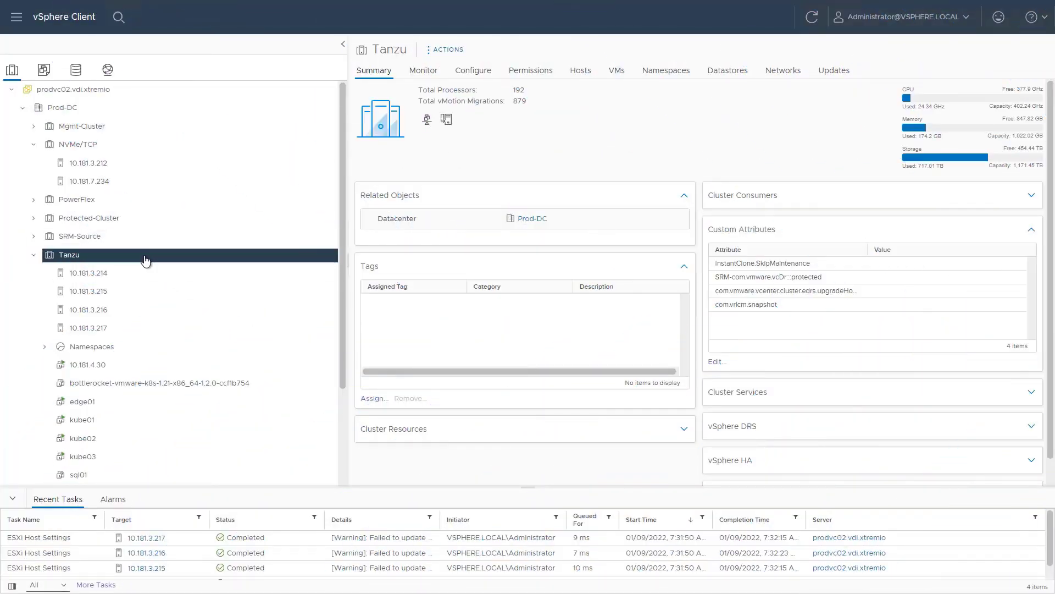
right_click(145, 261)
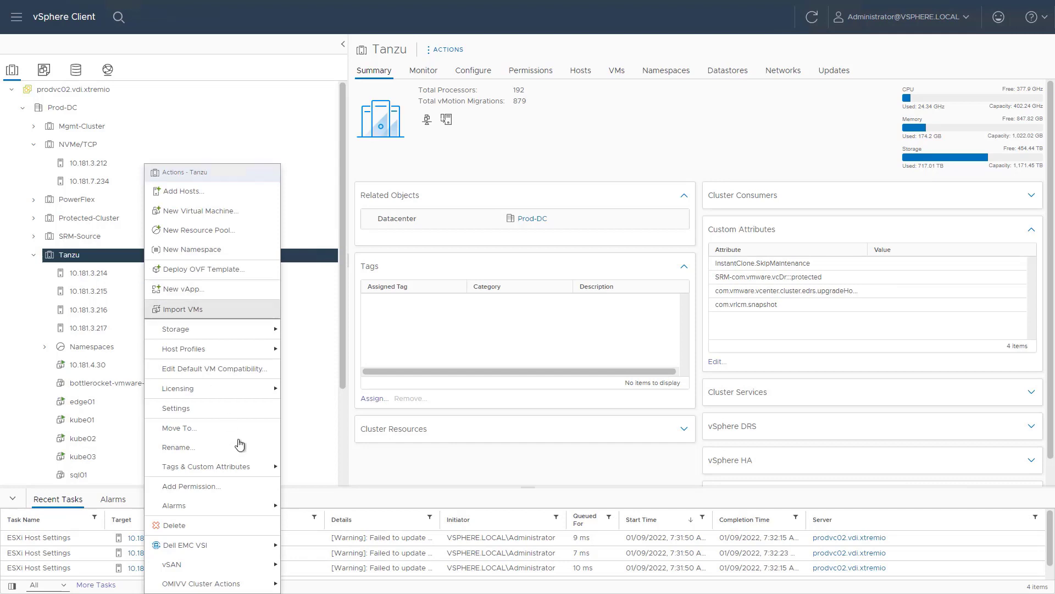
mouse_move(233, 551)
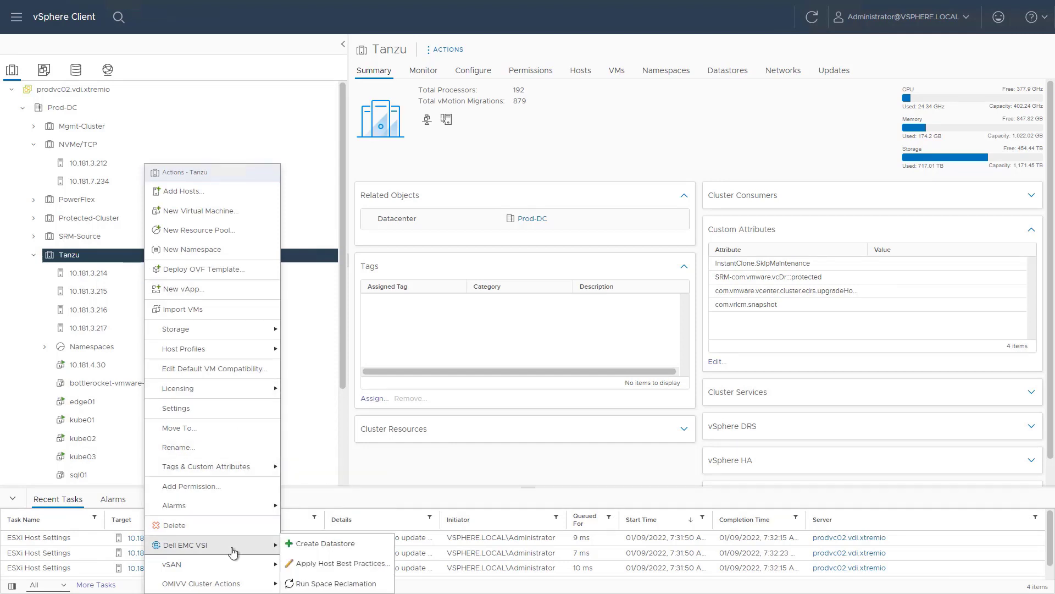
left_click(330, 545)
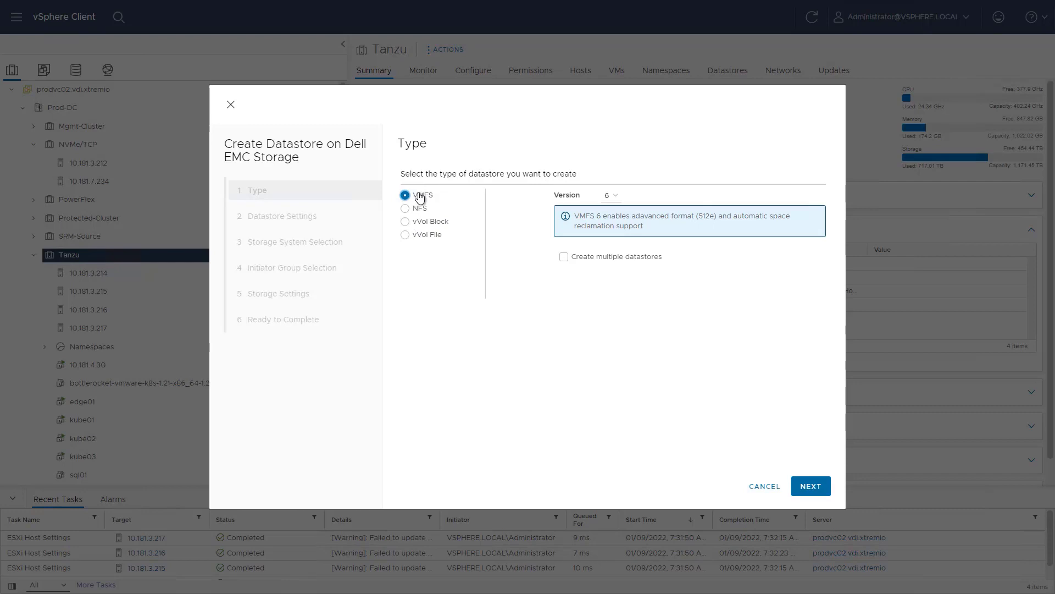
Step: Choose VMFS 6 with multiple datastores, setting number 2 and base name VMFS
left_click(610, 195)
left_click(611, 197)
left_click(564, 257)
left_click(810, 486)
type("2")
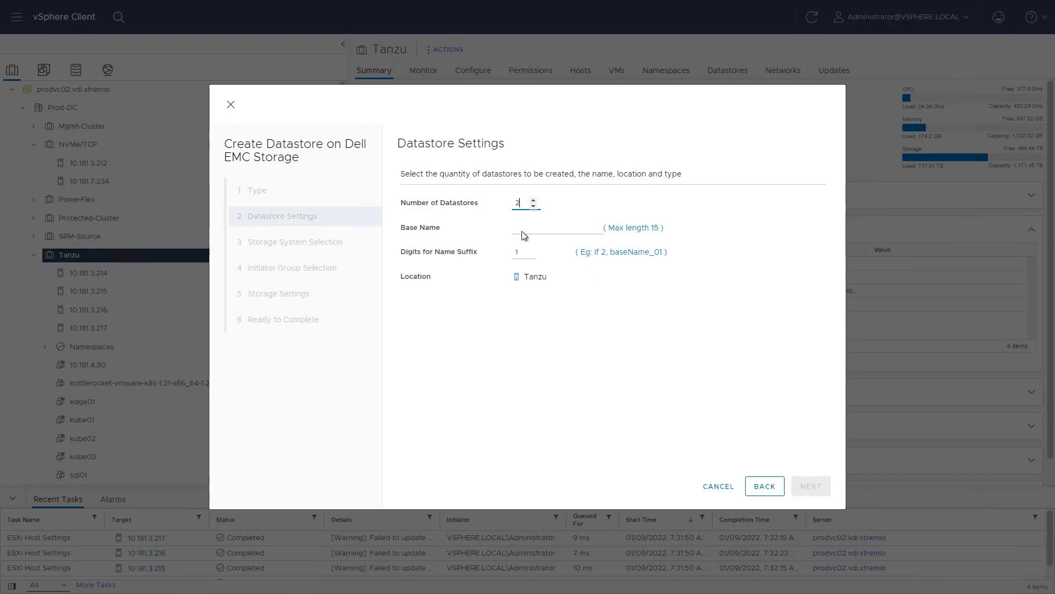
left_click(524, 230)
type("VMFS")
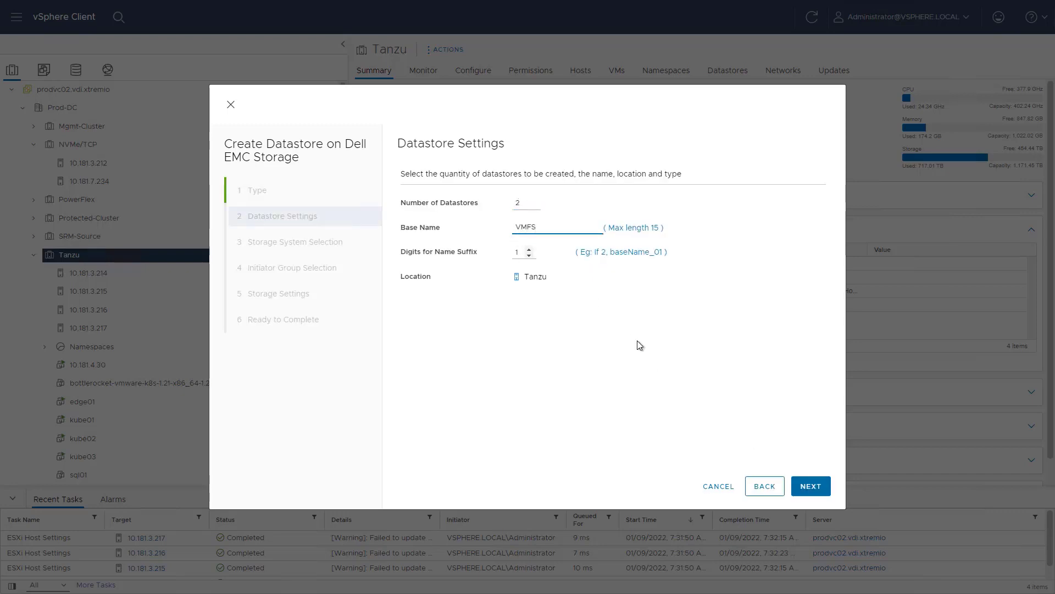
key("Return")
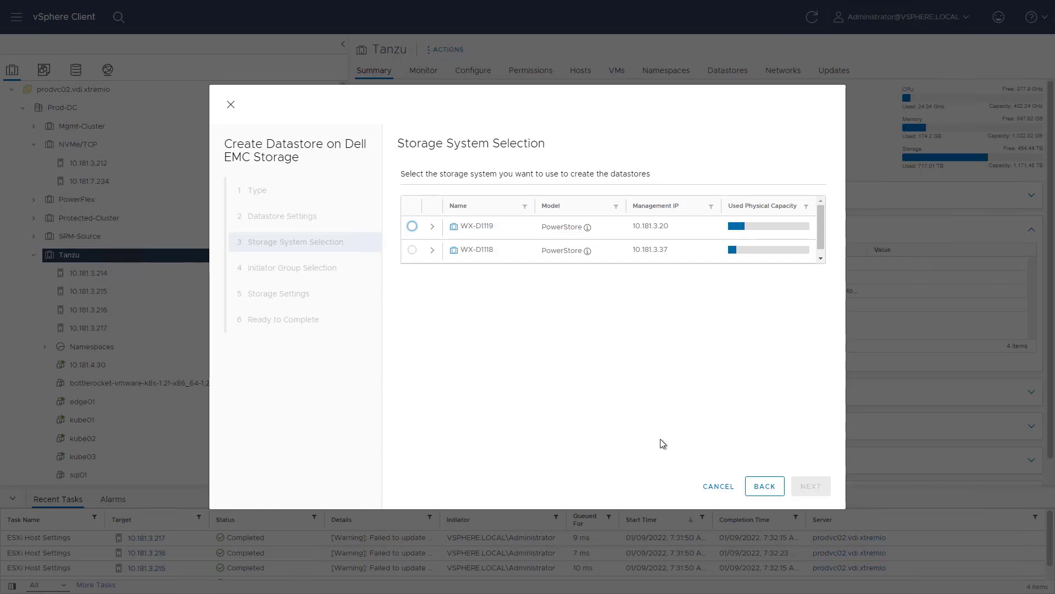
Step: Choose WX-D1118 as the storage system and map all four Tanzu hosts
left_click(413, 253)
left_click(432, 252)
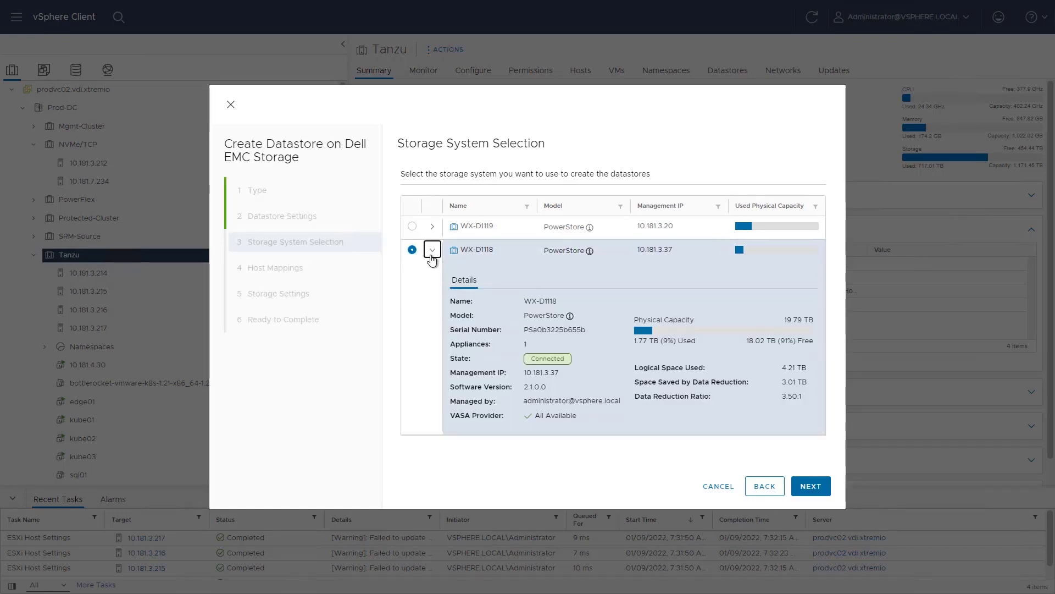
left_click(808, 487)
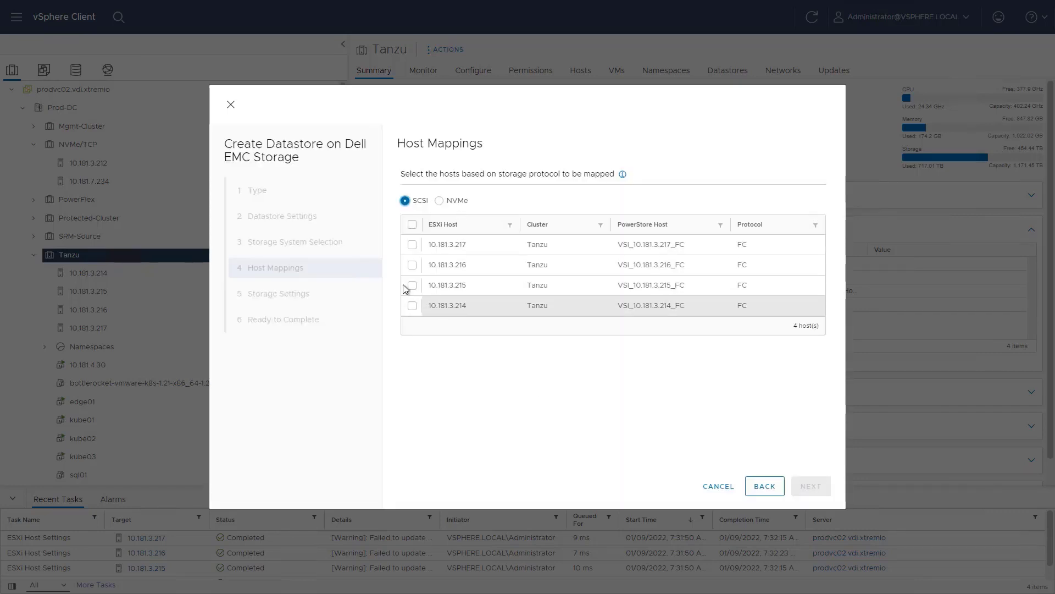
left_click(412, 225)
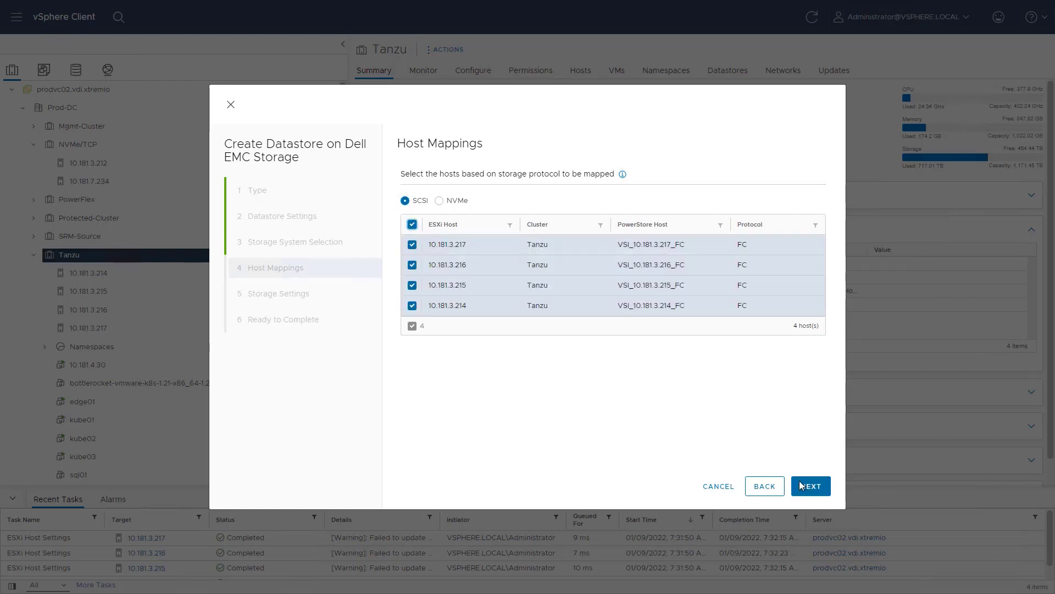
left_click(805, 487)
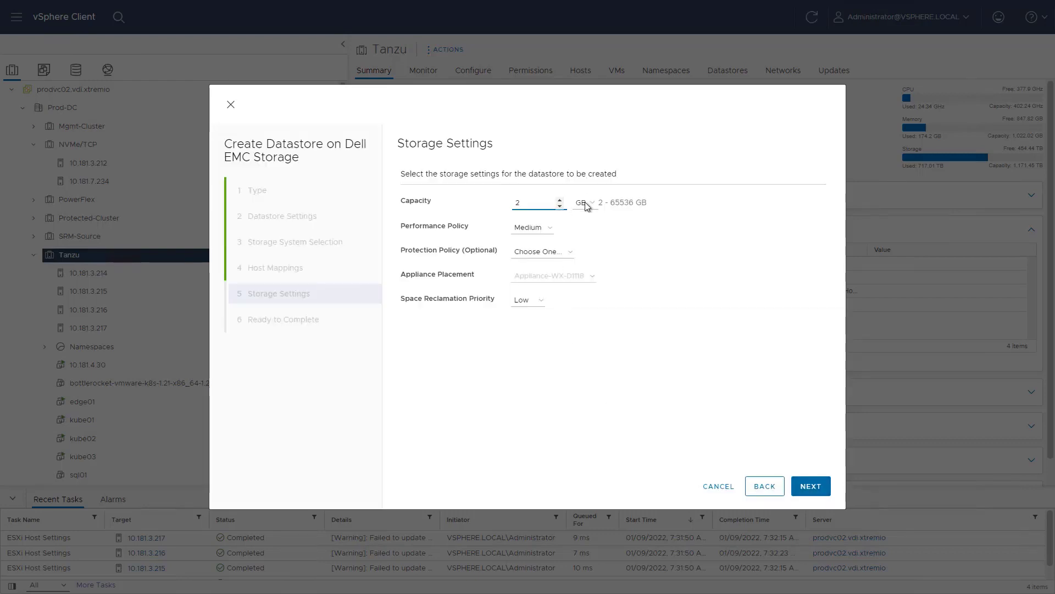
Step: Use TB capacity units, High performance policy and Low space reclamation, then finish the wizard
left_click(586, 205)
left_click(585, 237)
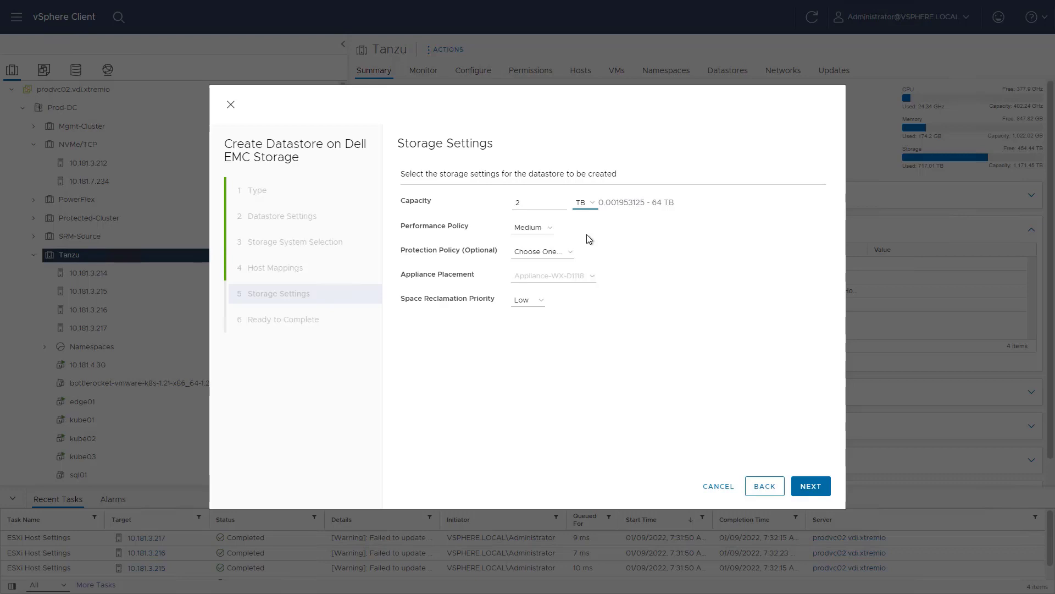
left_click(544, 228)
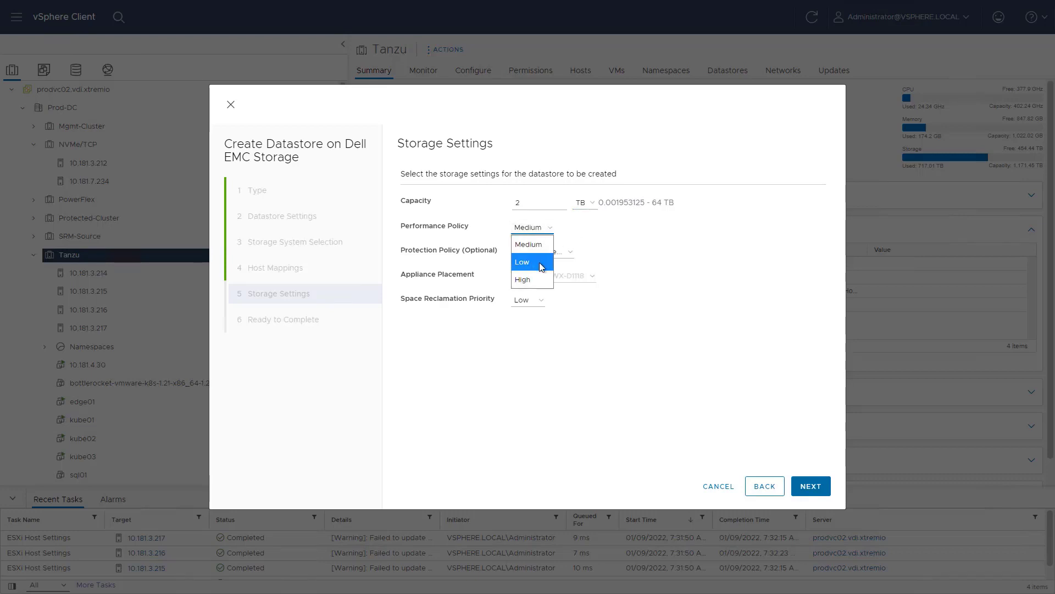
left_click(536, 280)
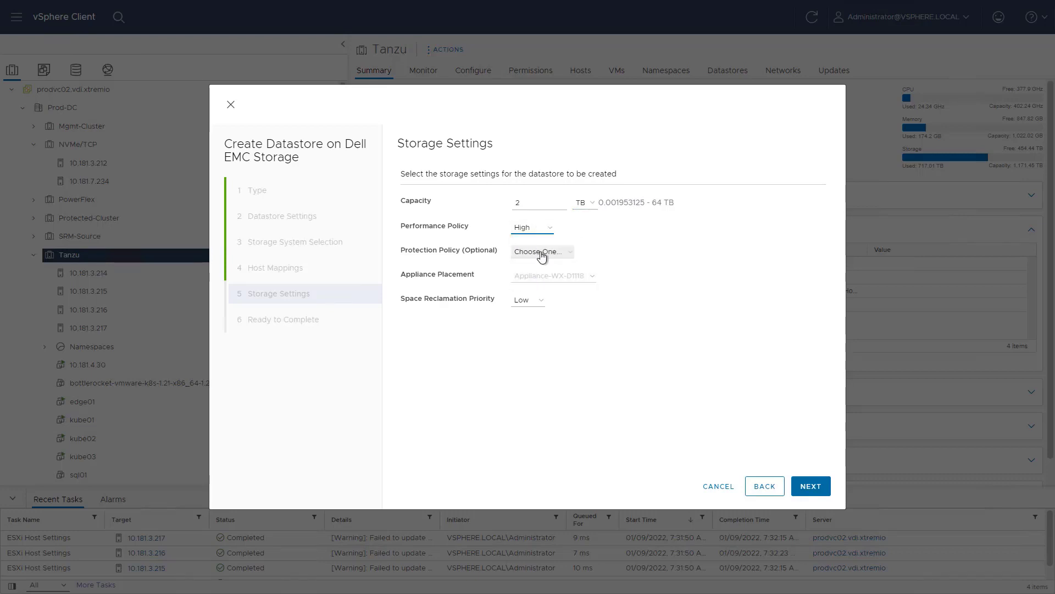
left_click(533, 302)
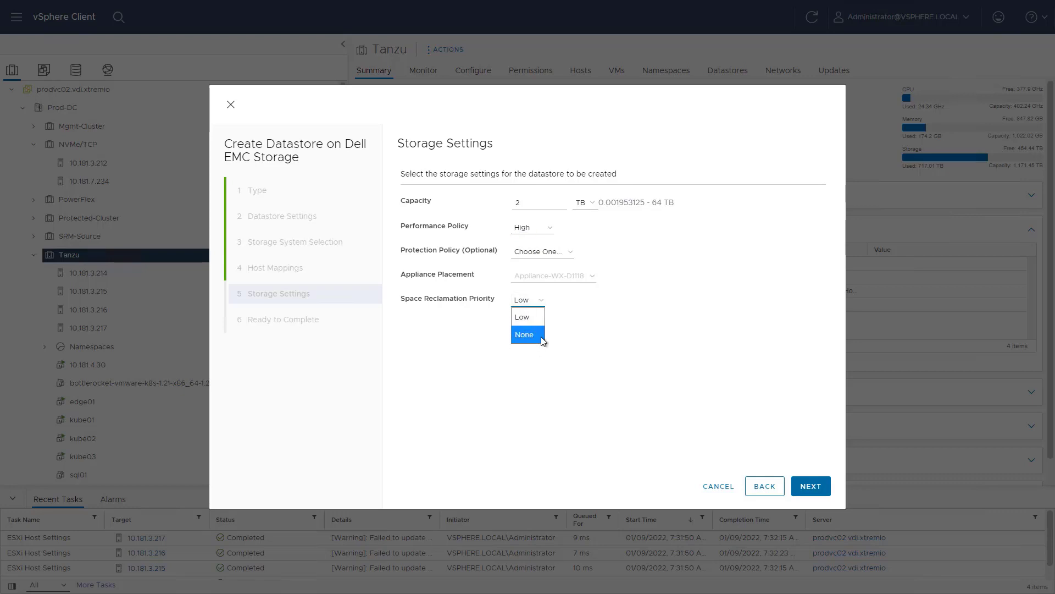
left_click(527, 318)
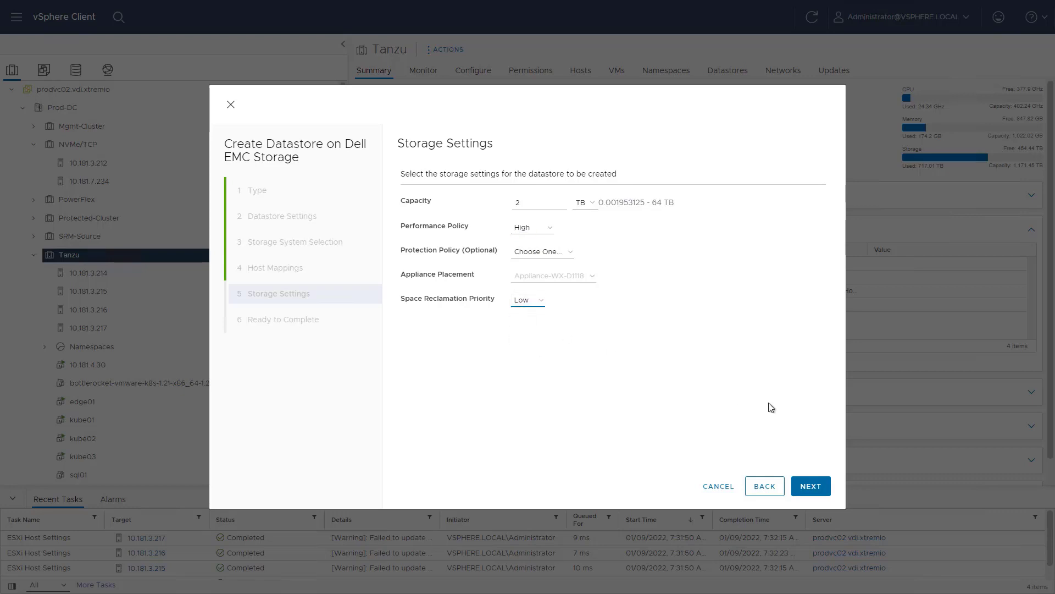
left_click(810, 486)
left_click(811, 486)
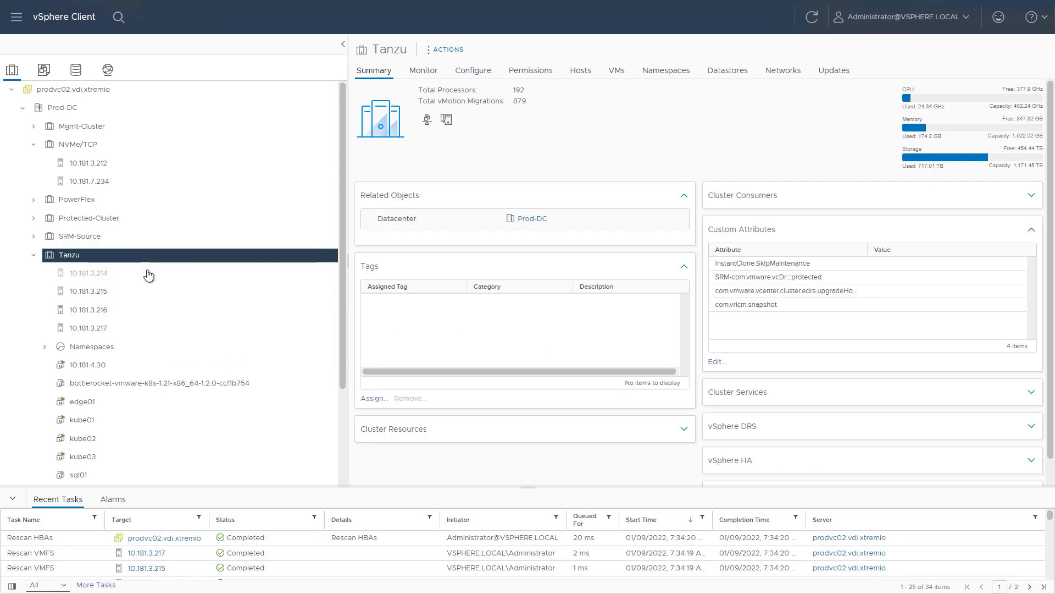
left_click(217, 274)
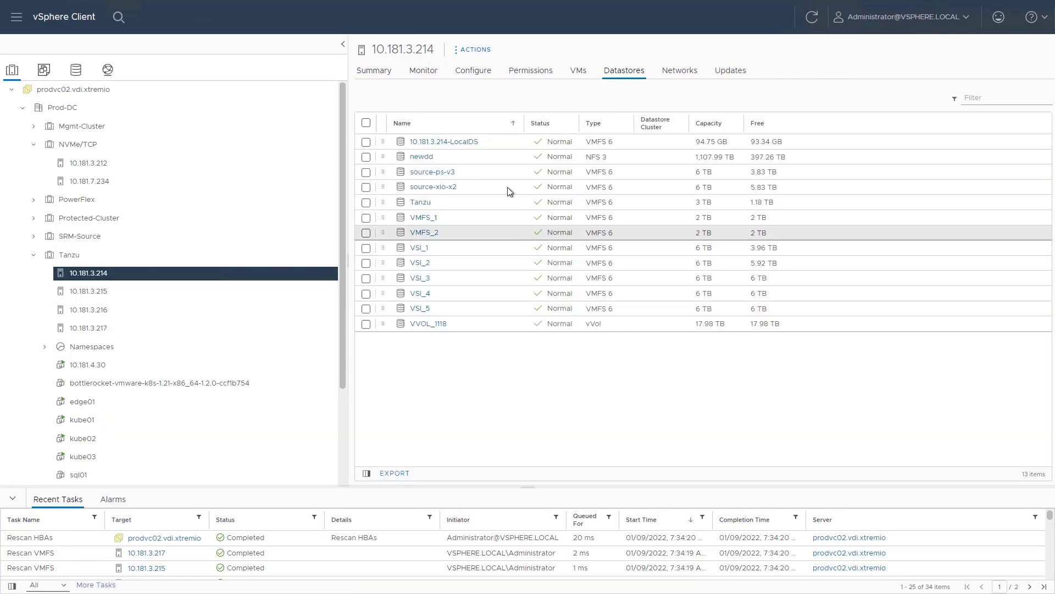
left_click(419, 247)
left_click(424, 72)
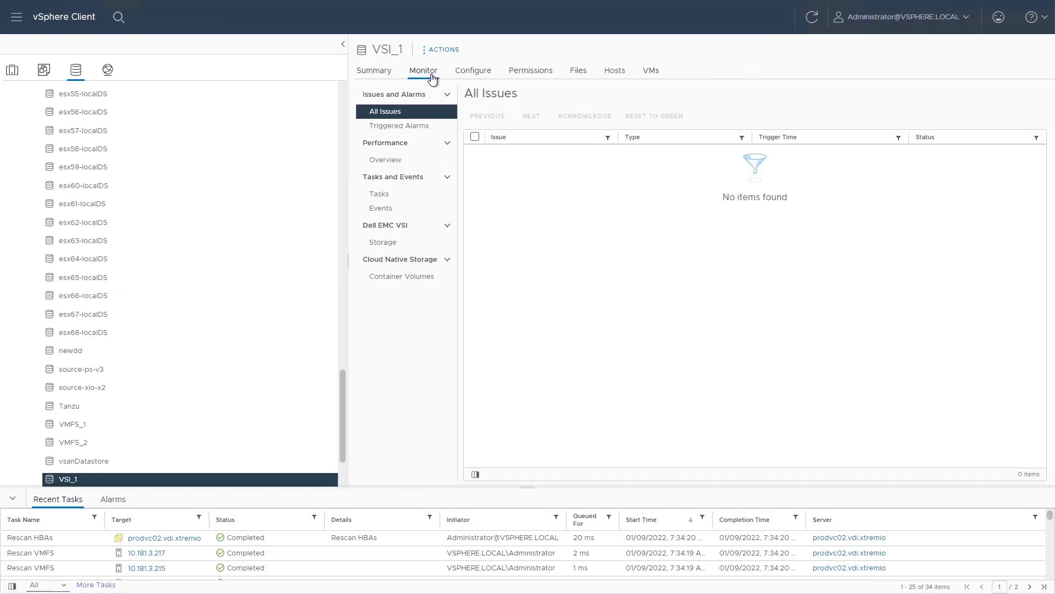
left_click(387, 241)
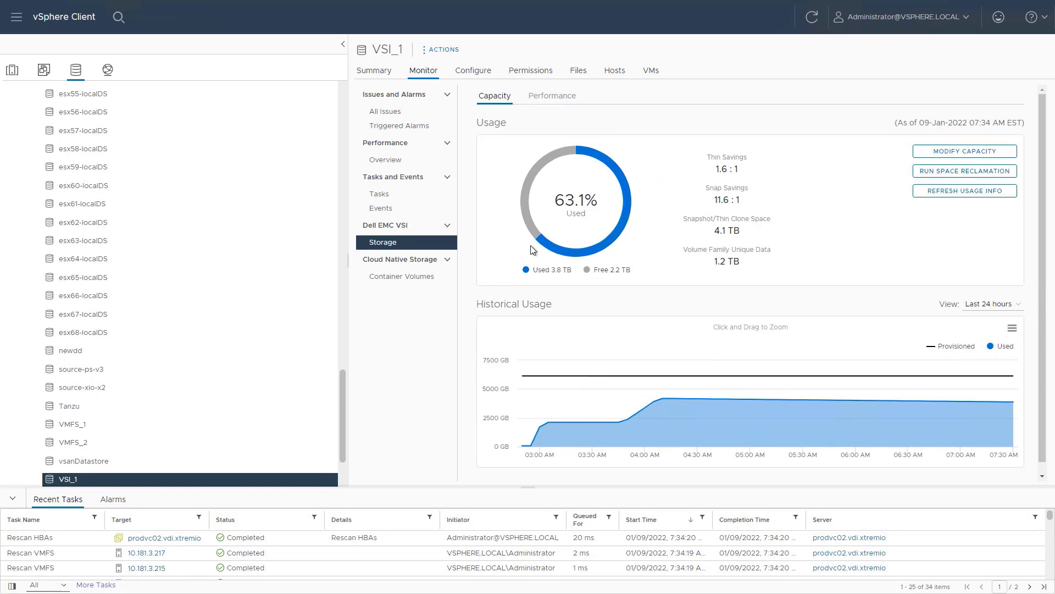
scroll(935, 263, "down", 1)
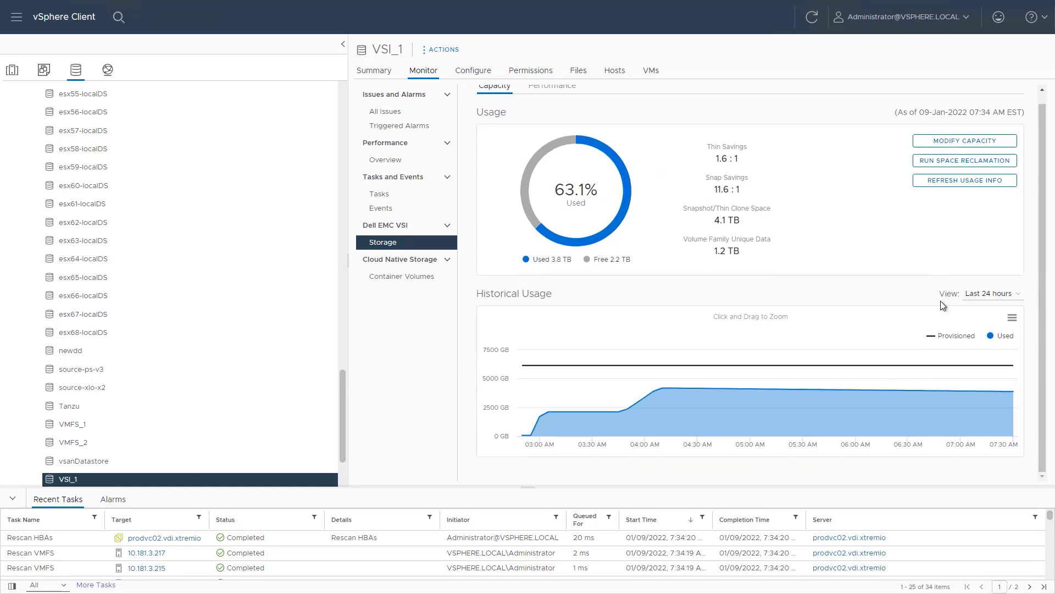
scroll(959, 403, "up", 1)
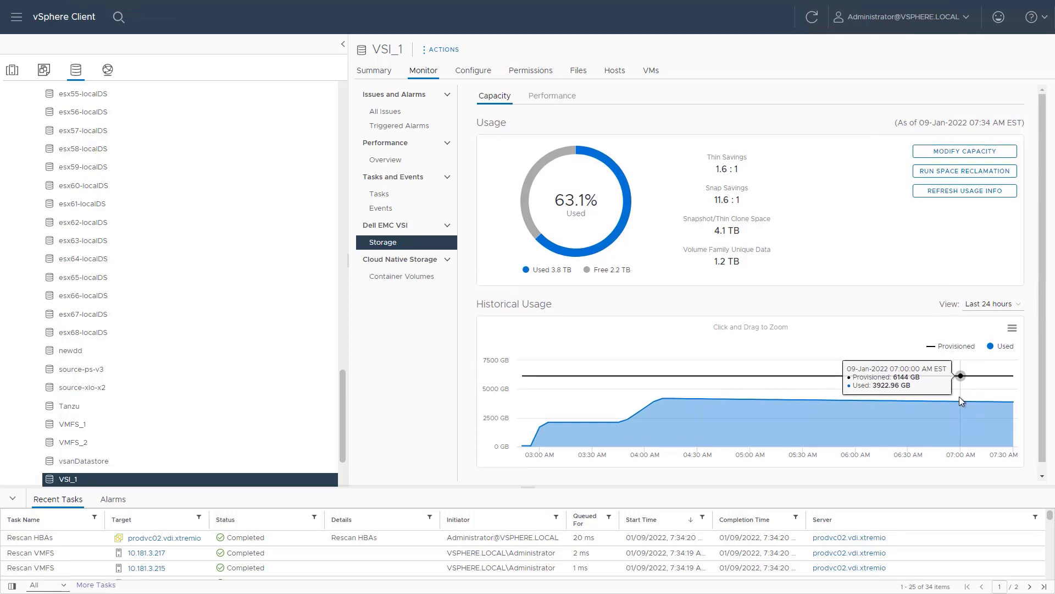
Step: Resize the VSI_1 datastore from 6144 GB to 10000 GB and save
left_click(963, 154)
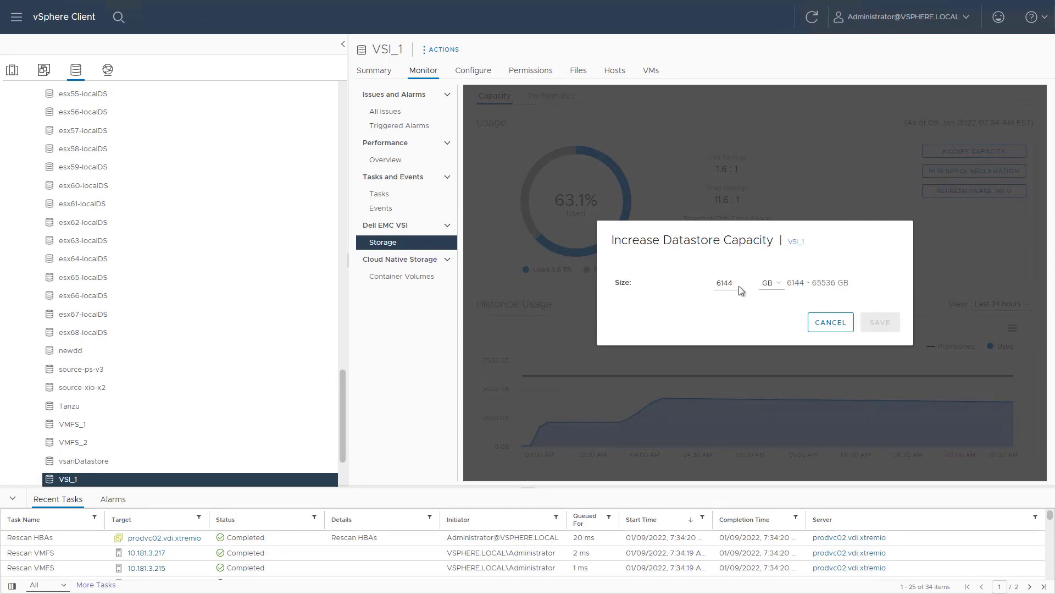
double_click(727, 284)
type("10000")
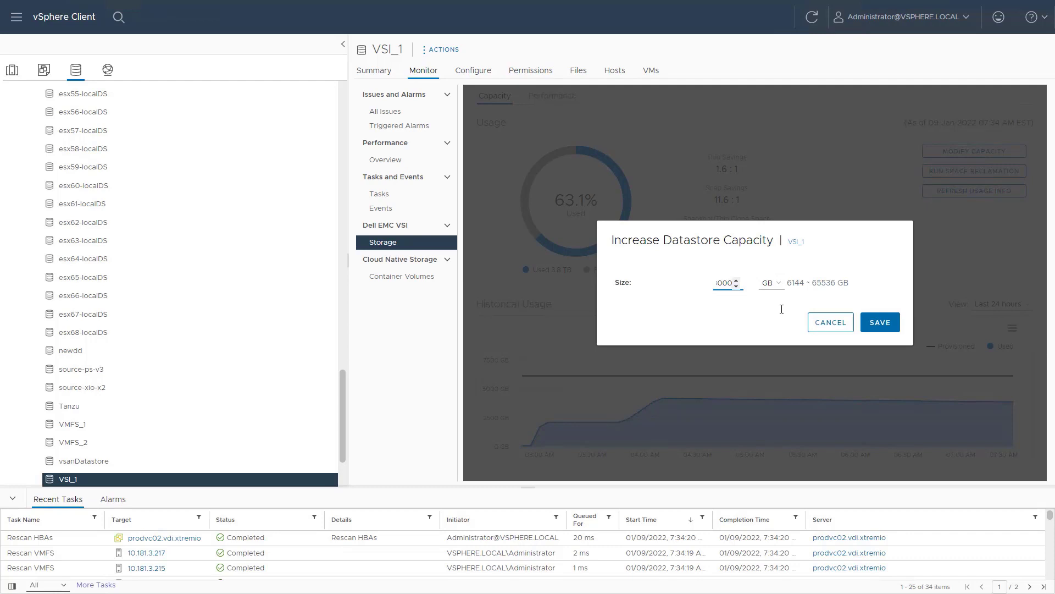
left_click(867, 324)
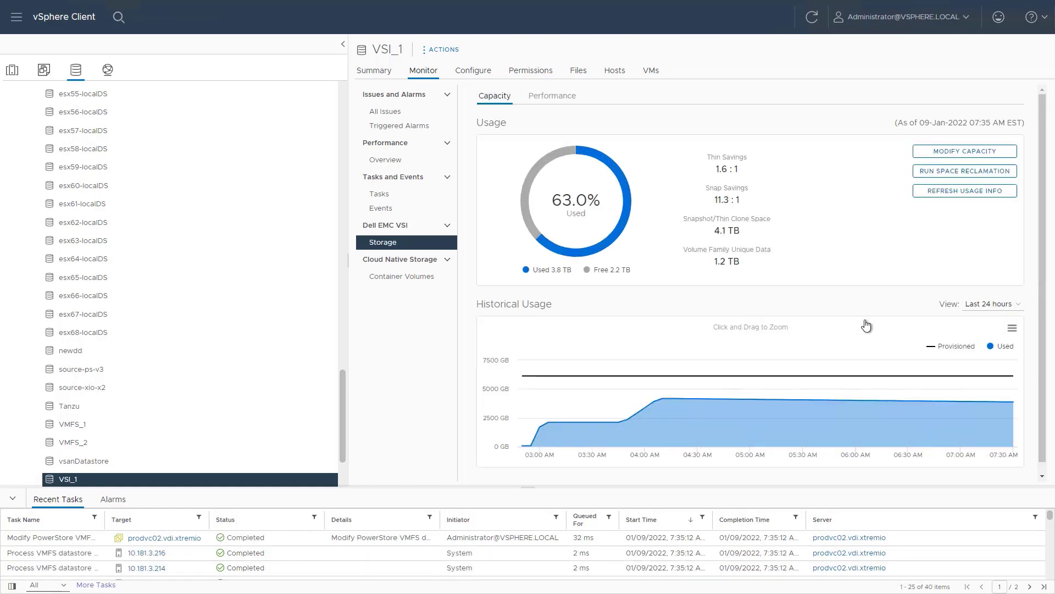
Step: Run space reclamation on VSI_1 from Monitor's Dell EMC VSI Storage view
left_click(375, 70)
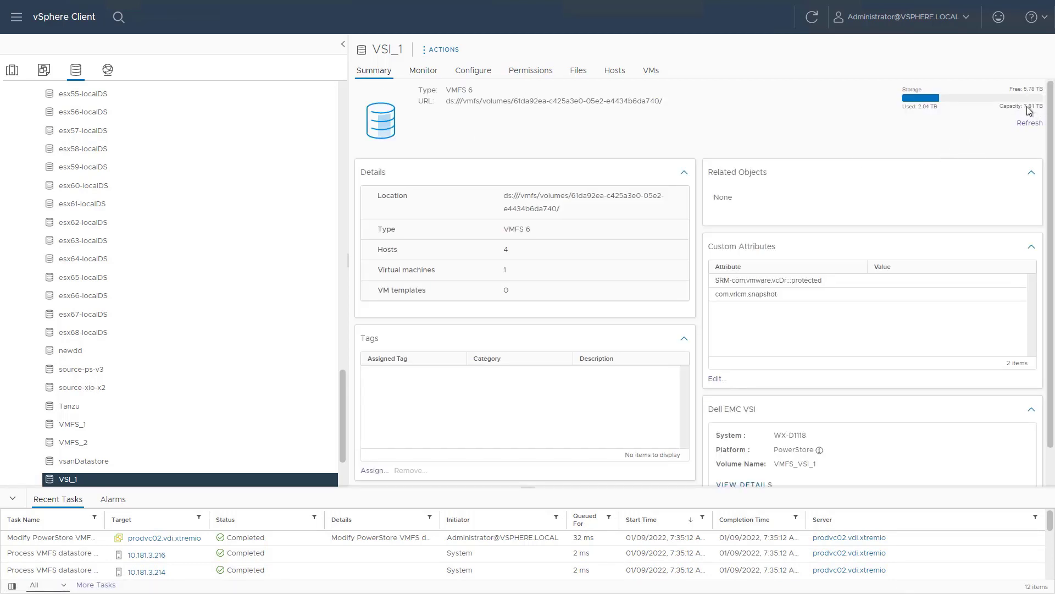
left_click(420, 79)
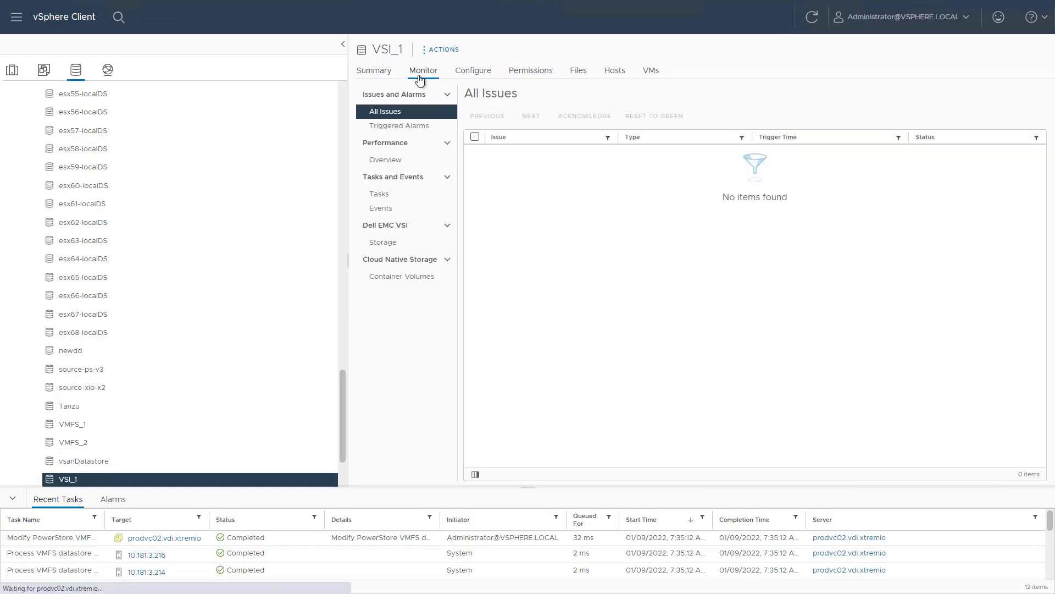
left_click(393, 247)
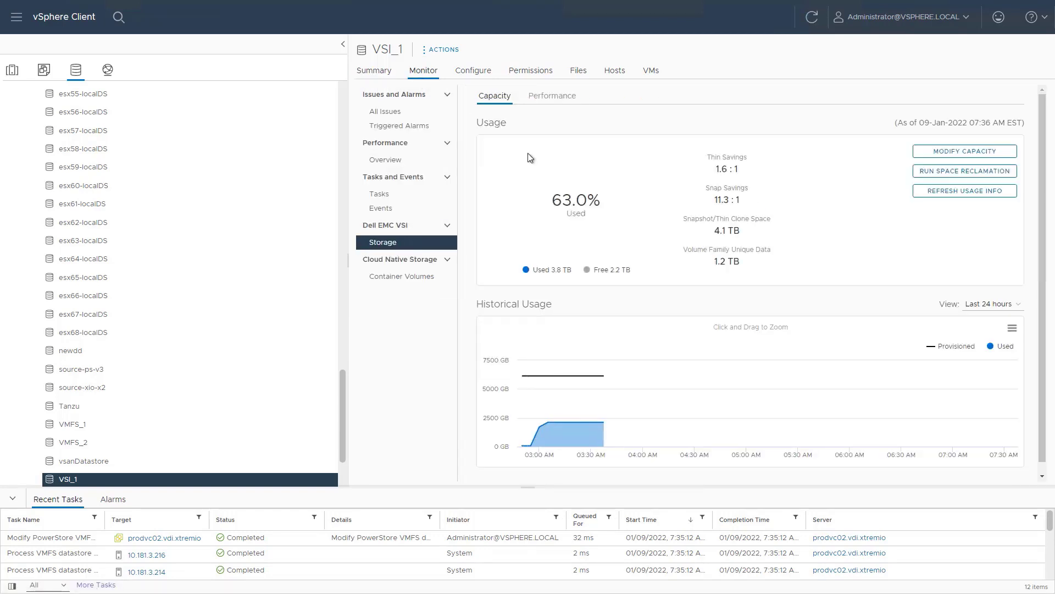
left_click(945, 172)
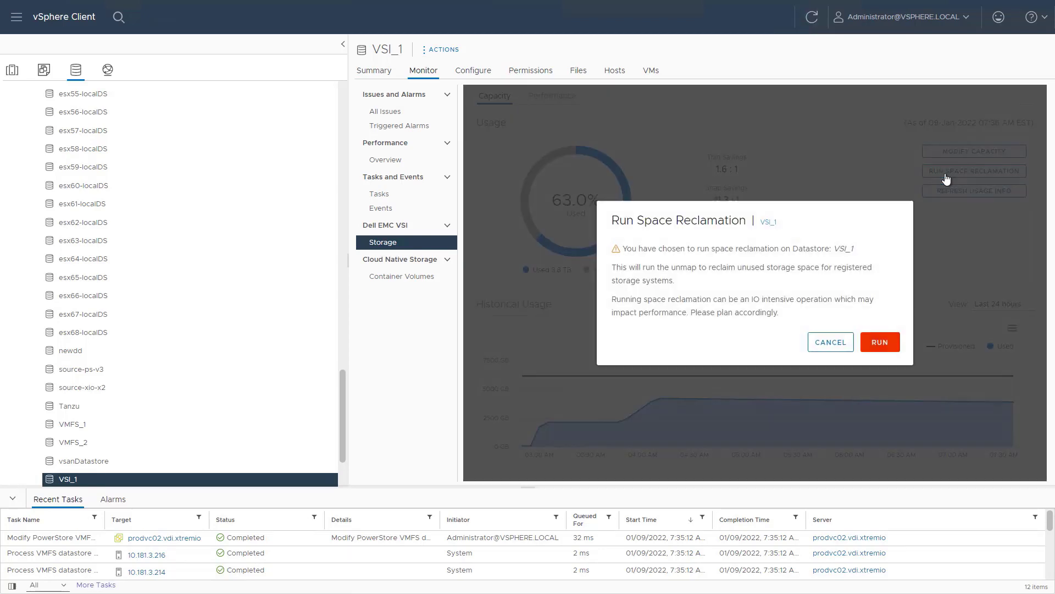
left_click(881, 343)
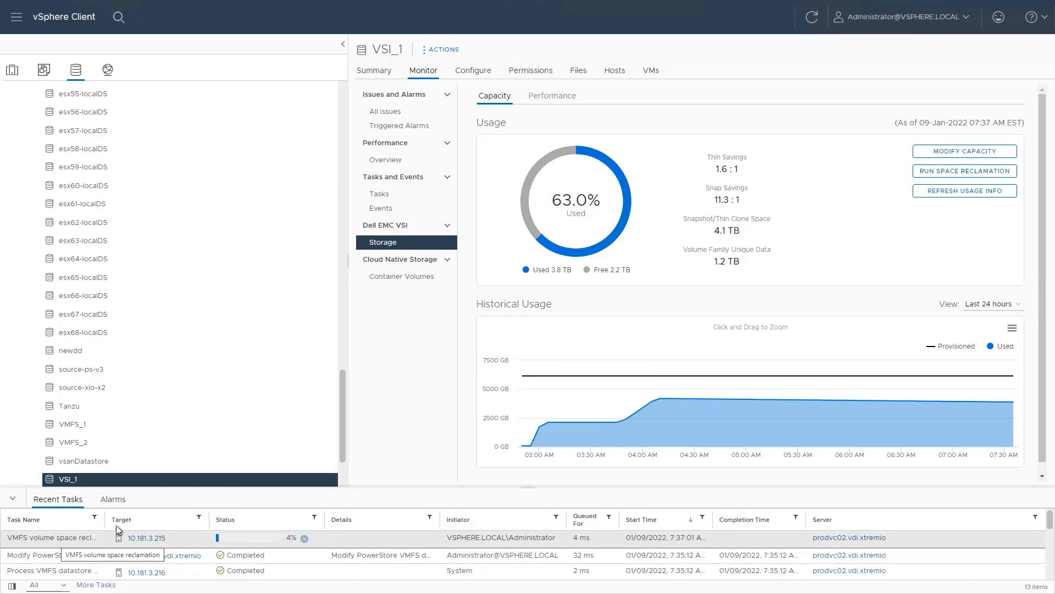
Step: Show VSI_1's Performance charts and scroll through latency, IOPS, bandwidth, IO size and queue depth
left_click(552, 97)
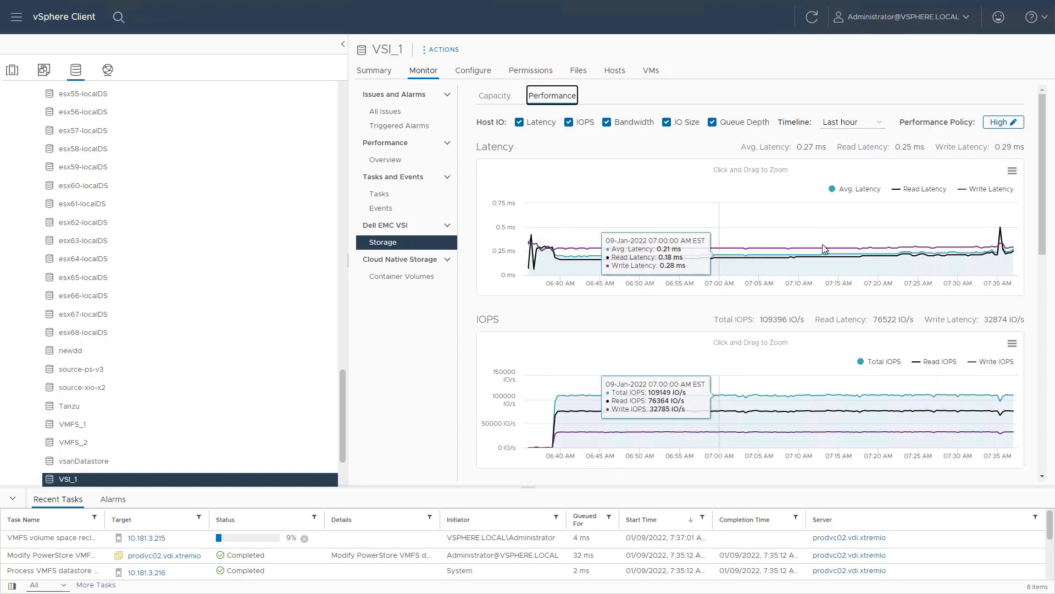
mouse_move(899, 262)
scroll(898, 262, "down", 2)
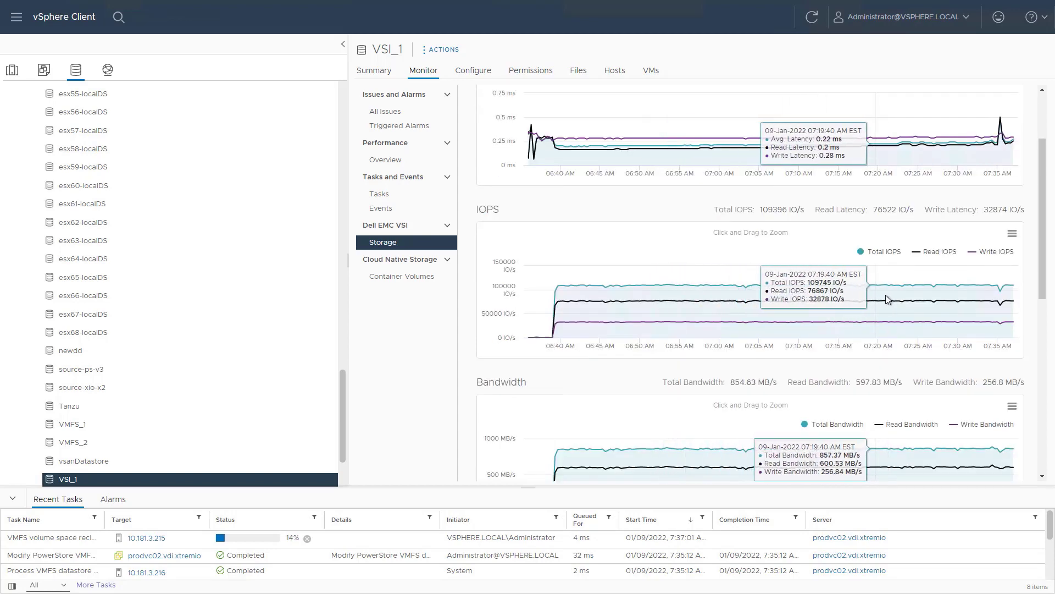
scroll(885, 294, "down", 2)
scroll(796, 396, "down", 3)
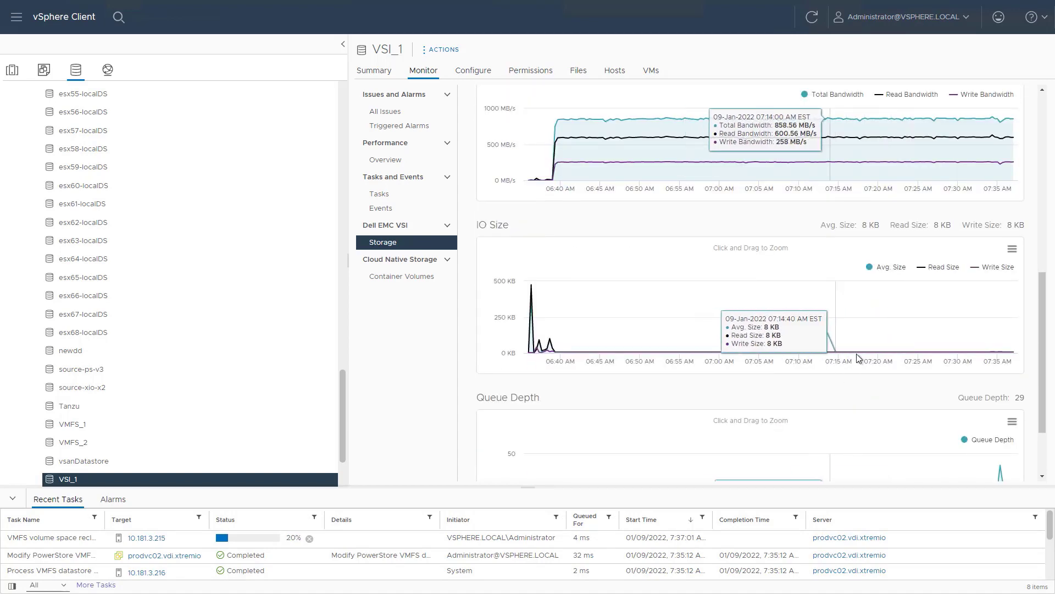
scroll(942, 393, "down", 2)
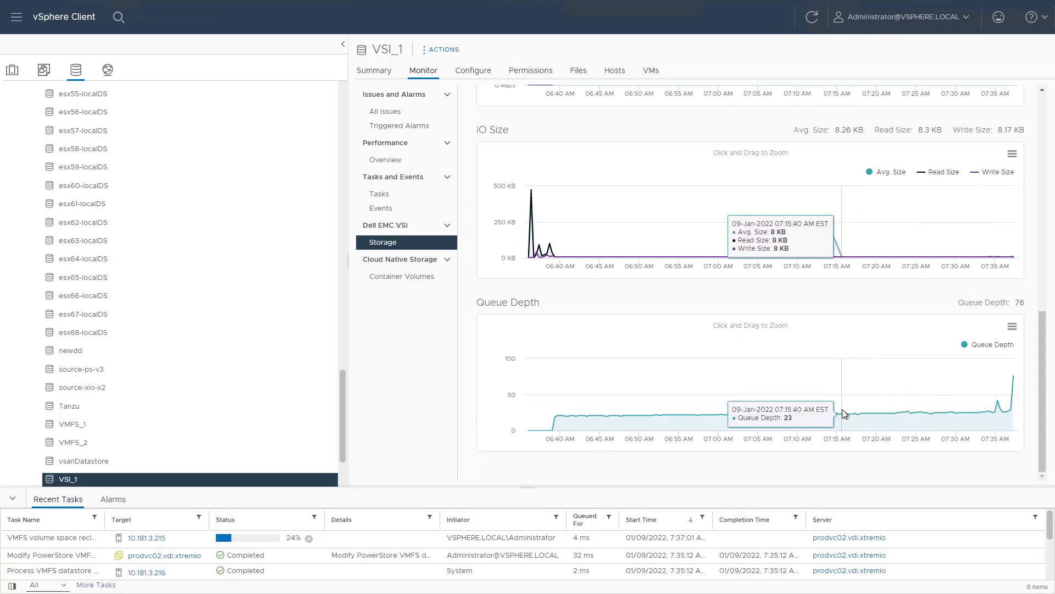
Step: Review VSI_1's Dell EMC VSI storage details and host mappings, then list its two snapshots
left_click(473, 72)
left_click(396, 216)
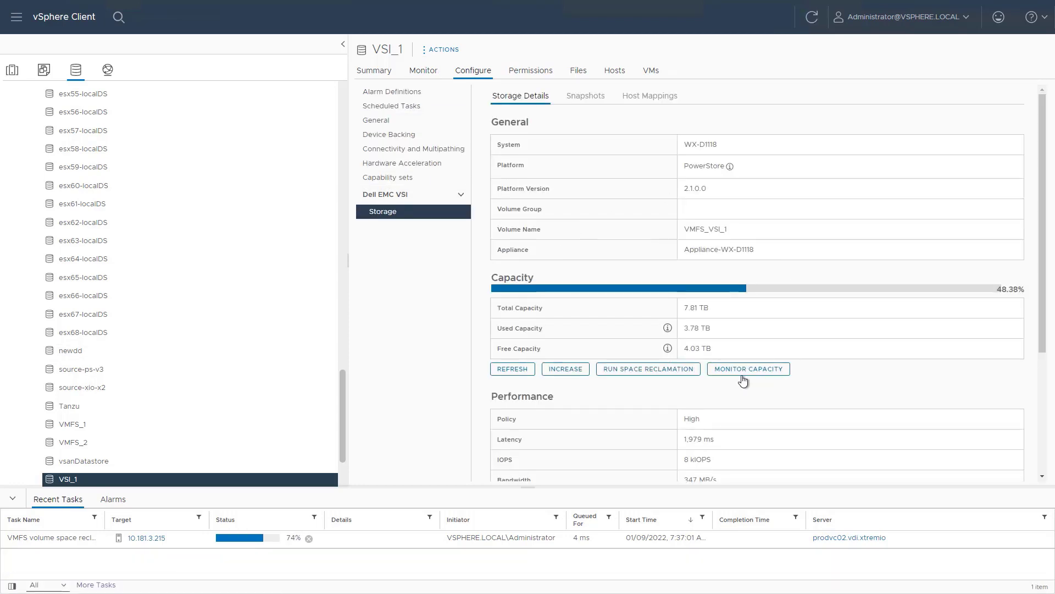
scroll(741, 357, "down", 3)
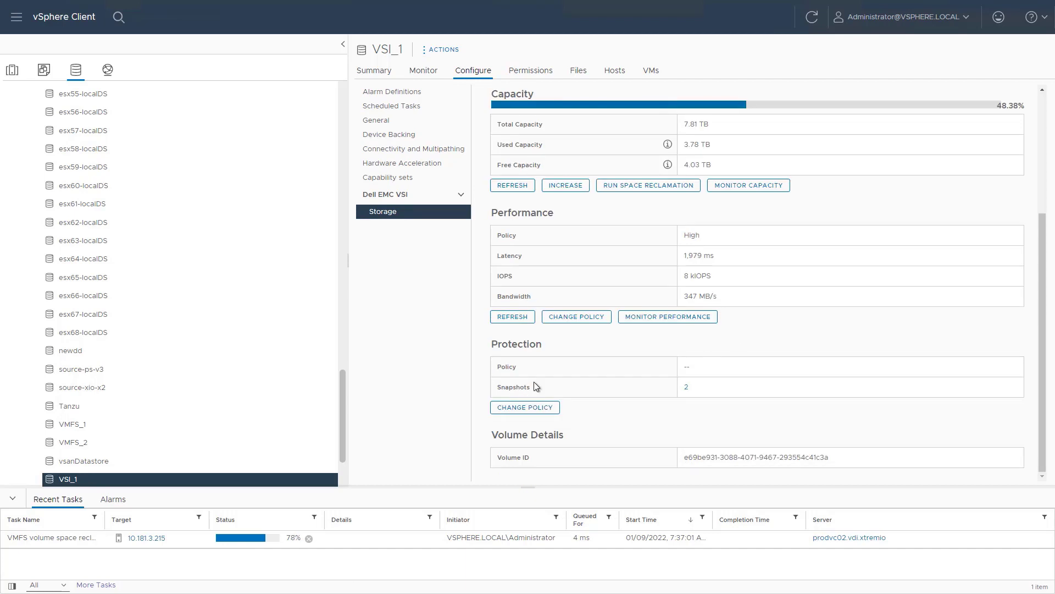
scroll(538, 386, "up", 3)
left_click(634, 98)
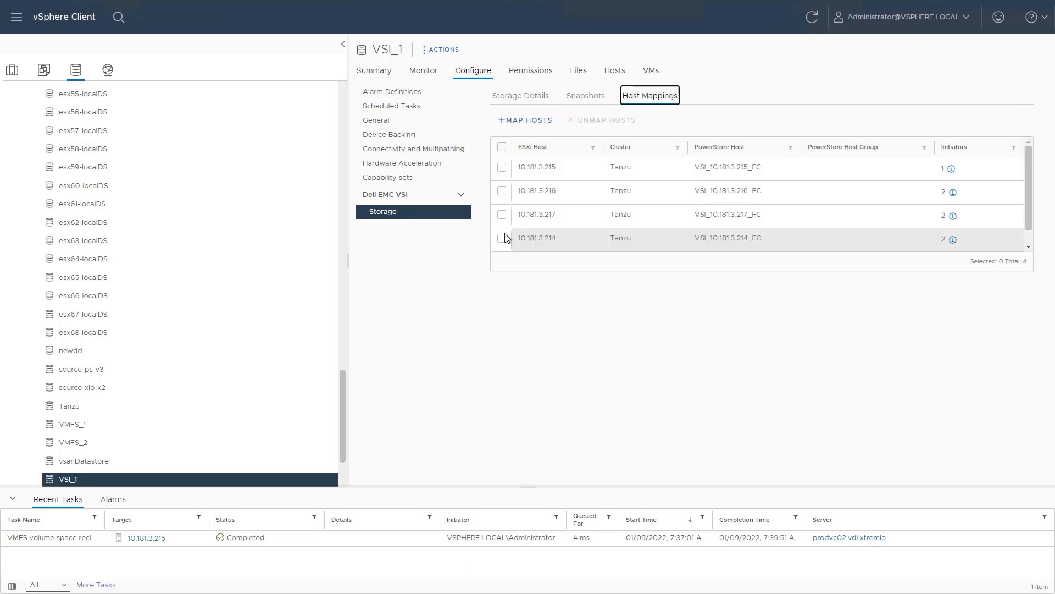
left_click(586, 95)
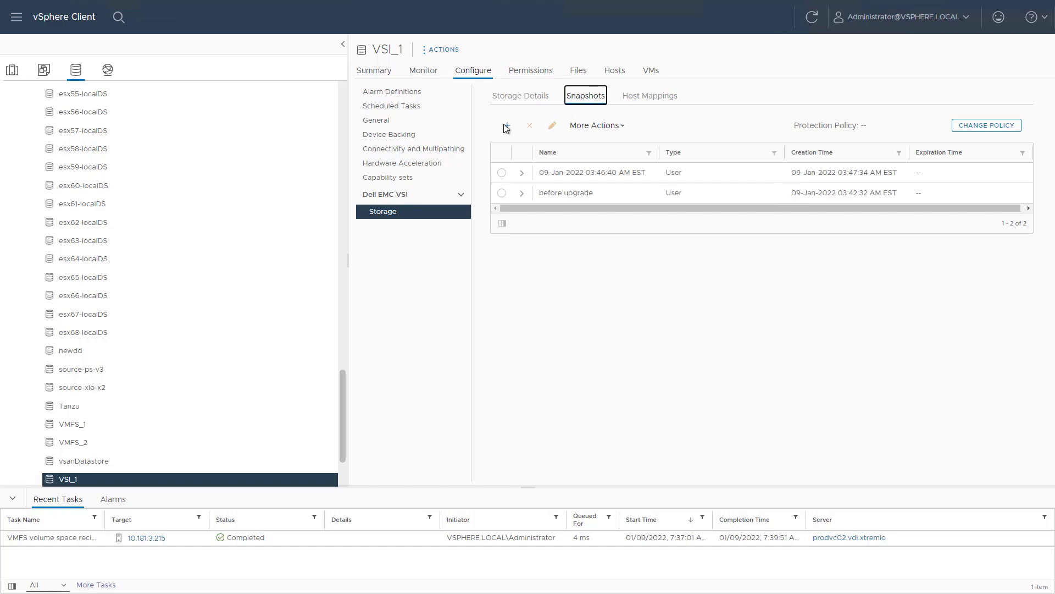
Step: Create a new VSI_1 datastore snapshot named 'test'
left_click(506, 127)
triple_click(632, 204)
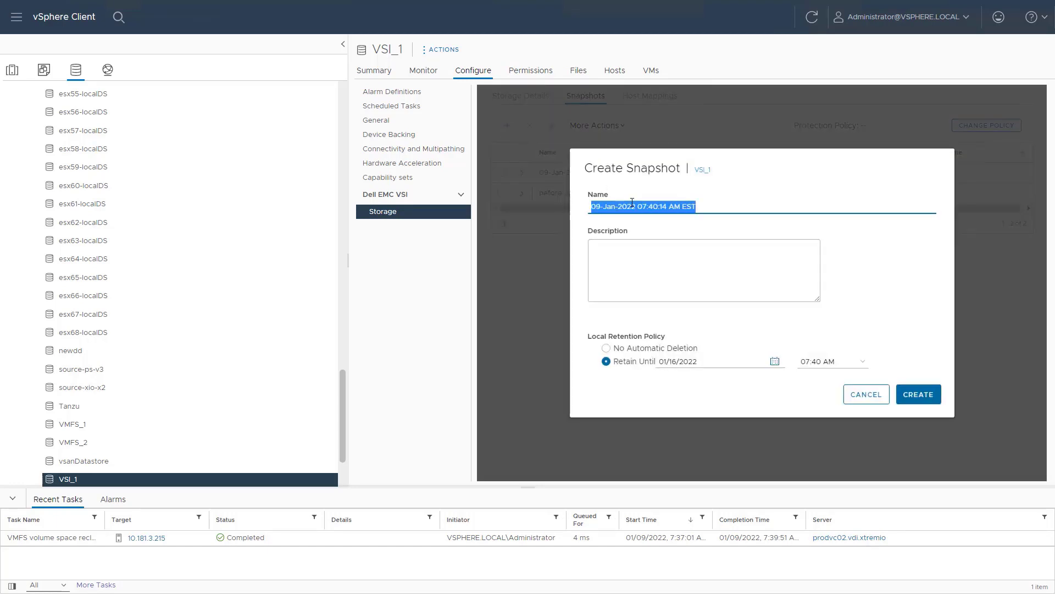
type("test")
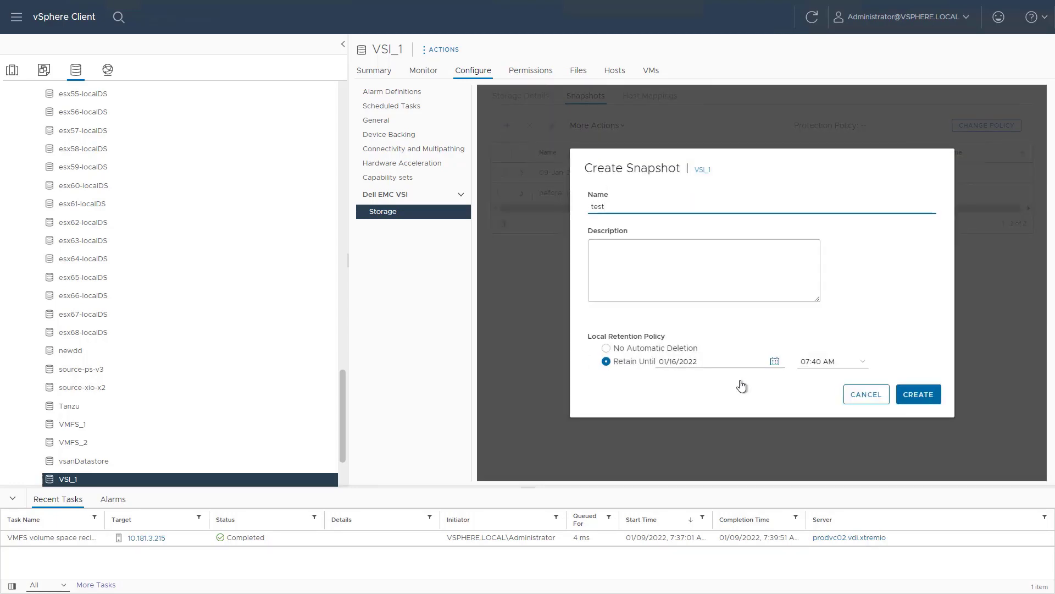
left_click(915, 399)
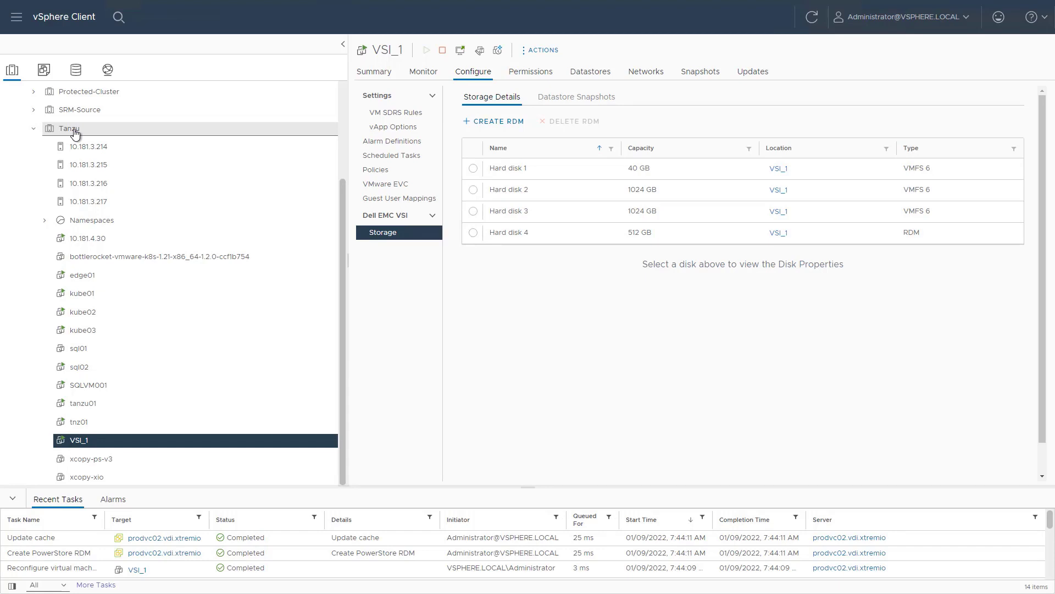
Step: Select the Tanzu cluster and bring up its Dell EMC VSI actions menu
left_click(74, 131)
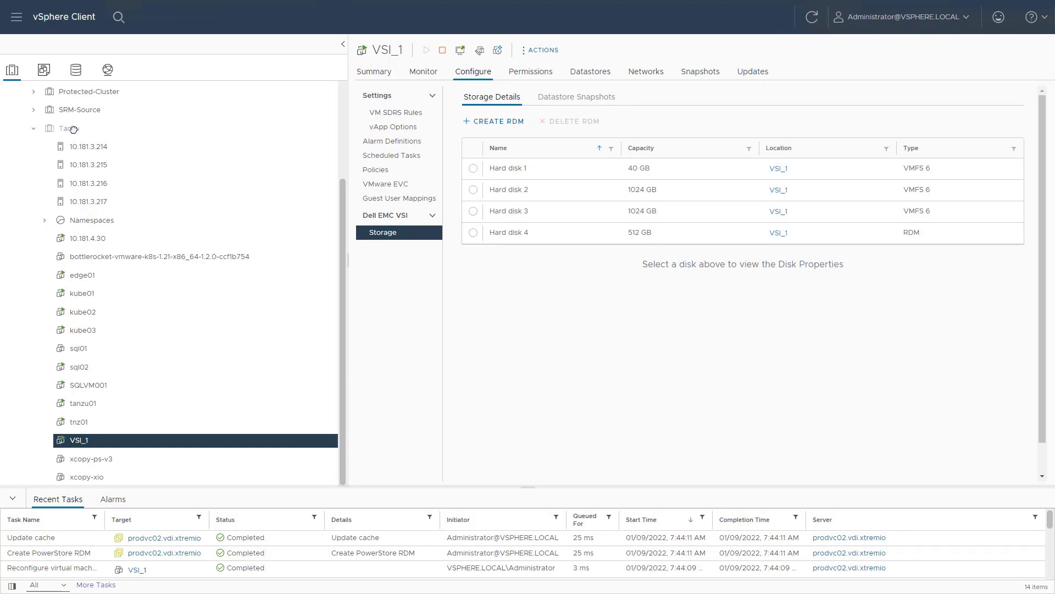
right_click(73, 130)
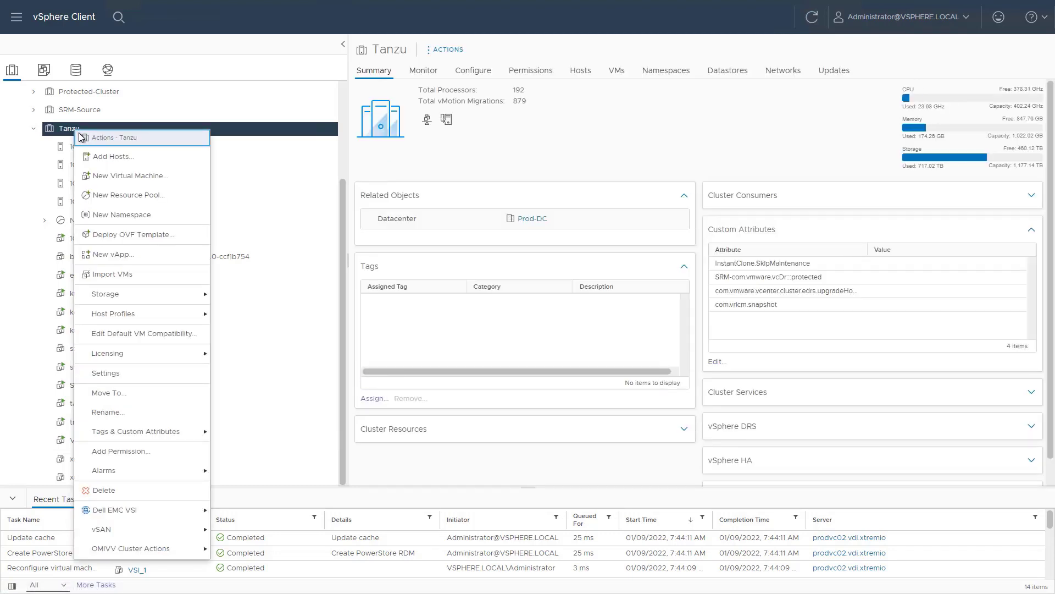
mouse_move(195, 517)
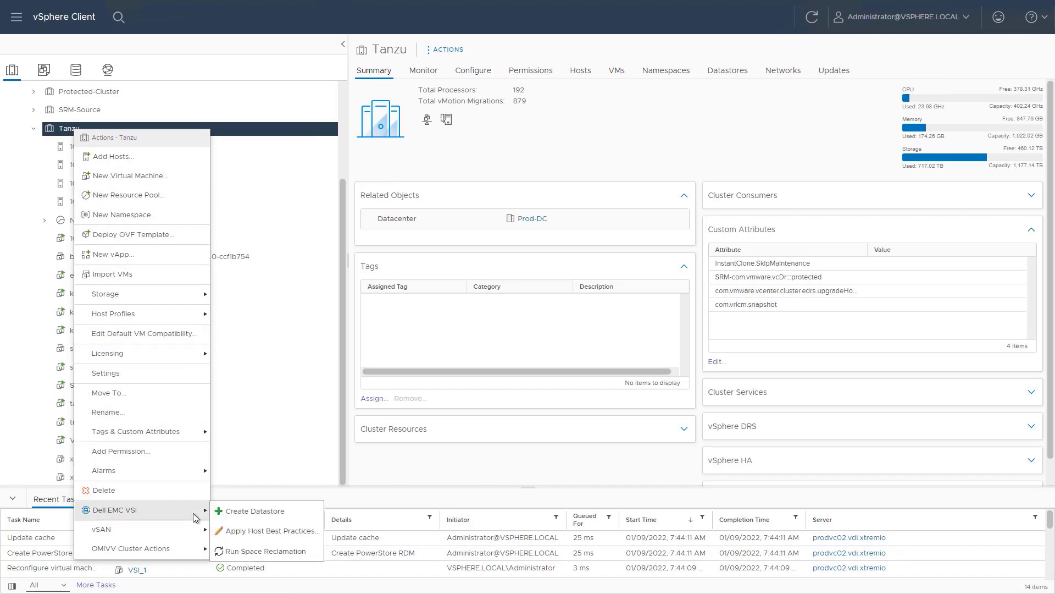
Step: Start a new vVol Block datastore on Tanzu using storage system WX-D1118
left_click(253, 511)
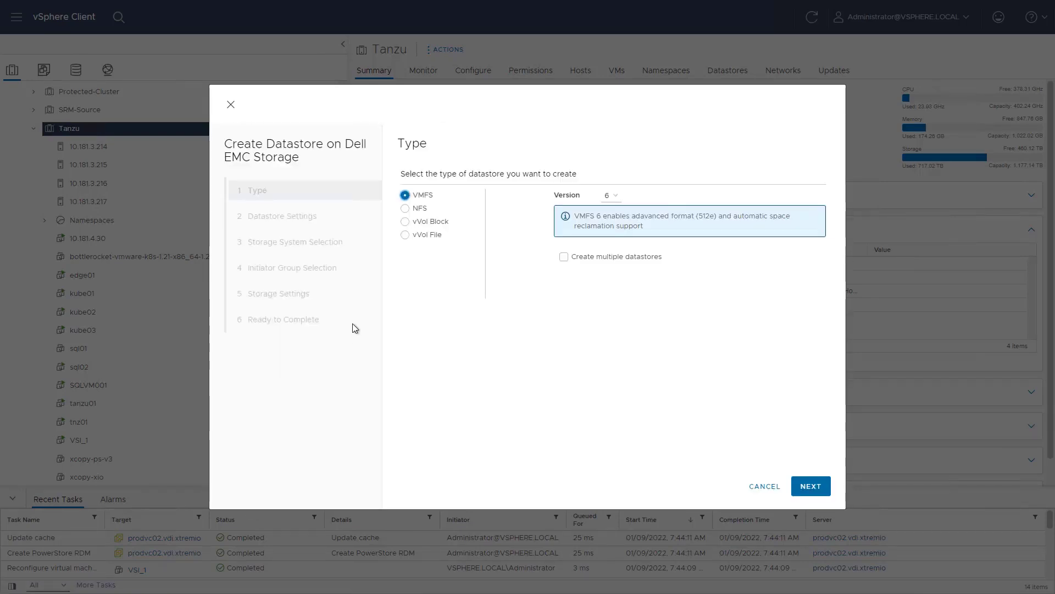
left_click(406, 221)
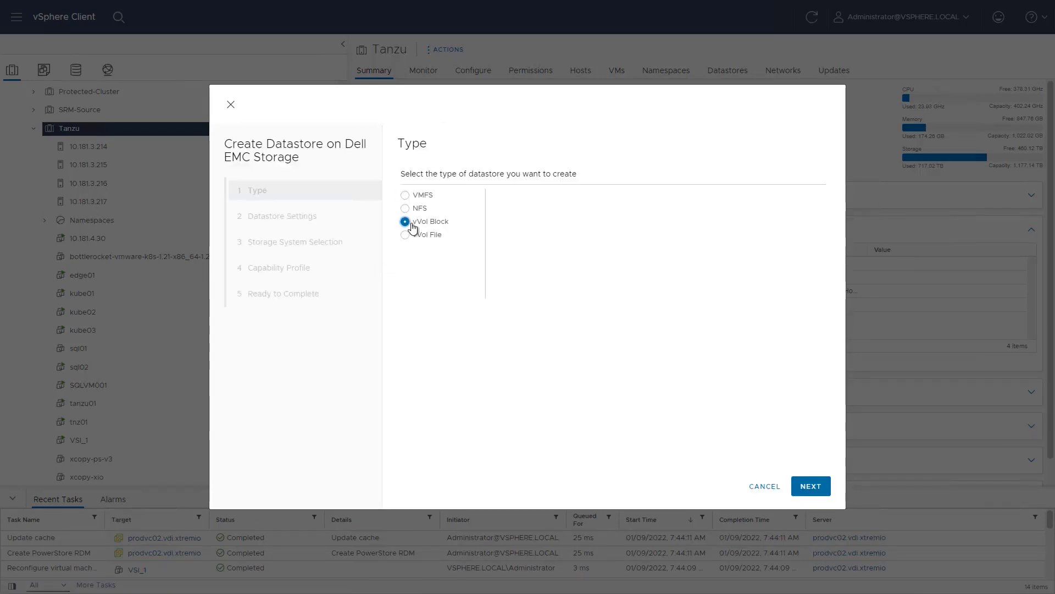
left_click(807, 489)
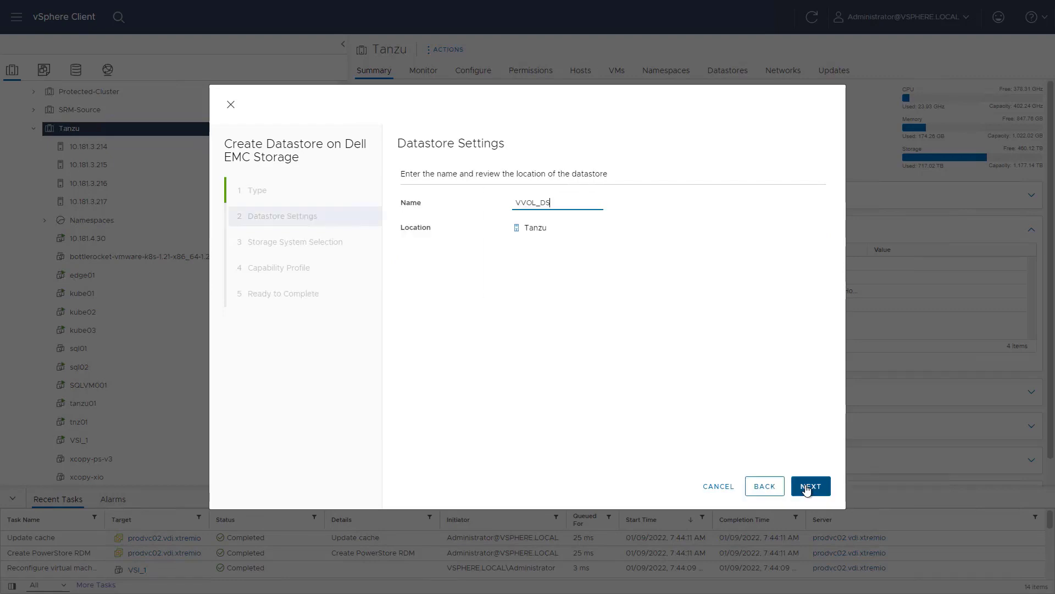
left_click(804, 489)
scroll(448, 253, "up", 1)
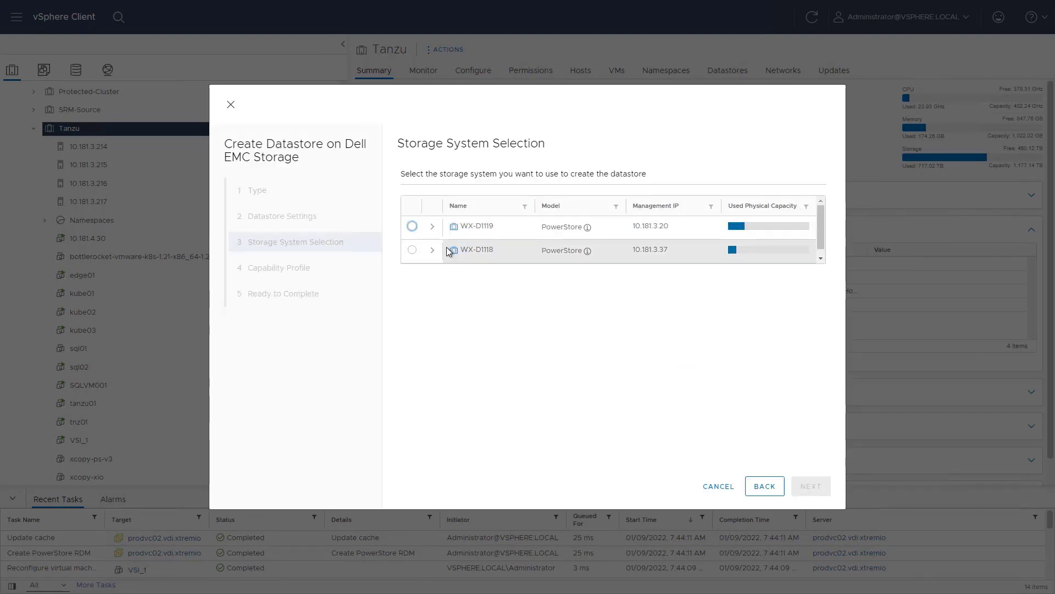
left_click(412, 251)
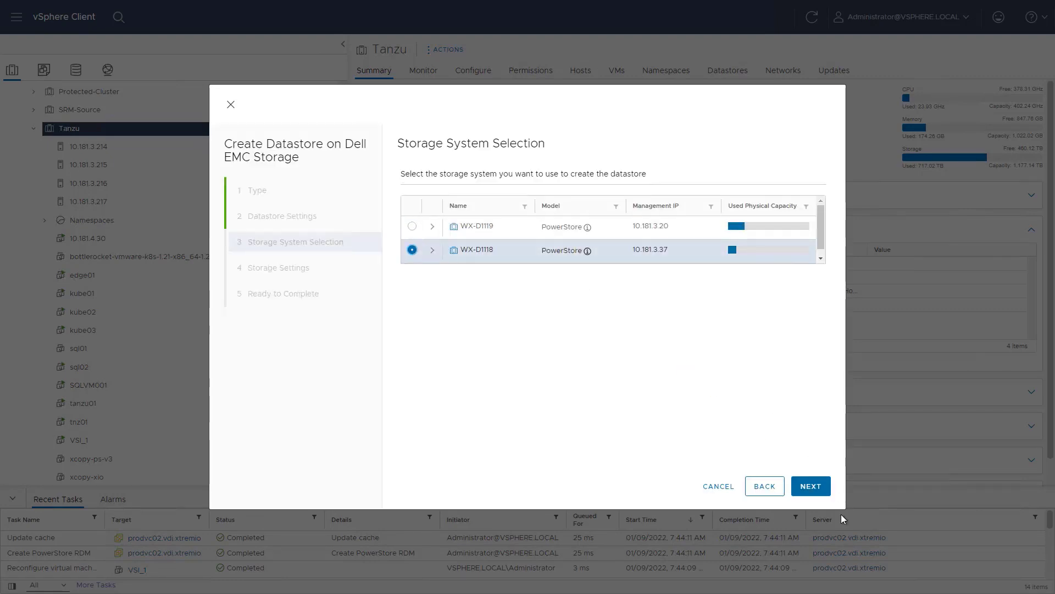
left_click(812, 488)
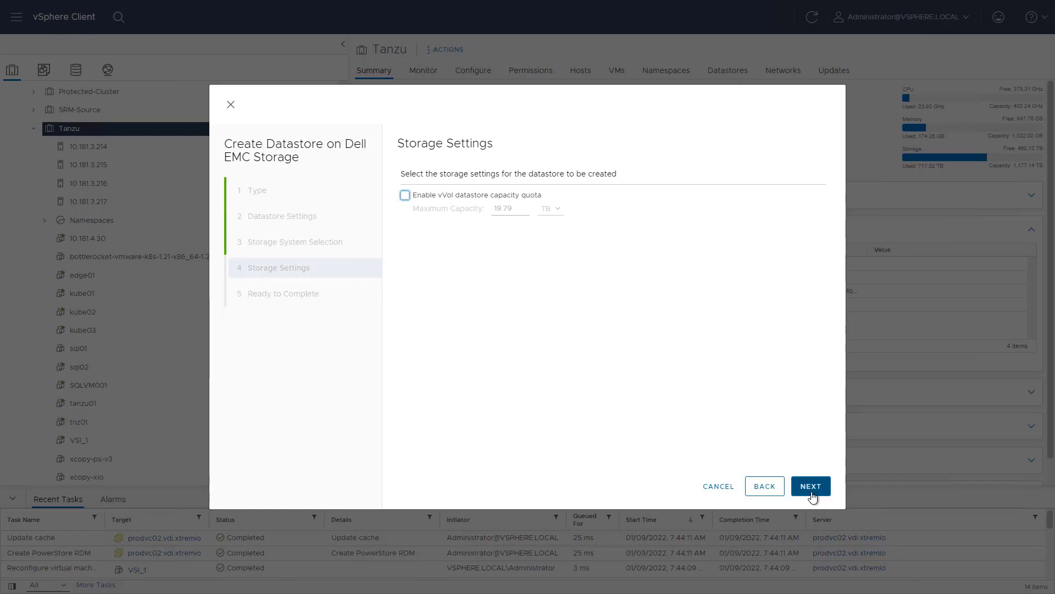
Step: Enable a 10 TB capacity quota, finish the wizard, and open VVOL_DS from Tanzu's Datastores
left_click(405, 195)
left_click_drag(527, 209, 489, 210)
type("10")
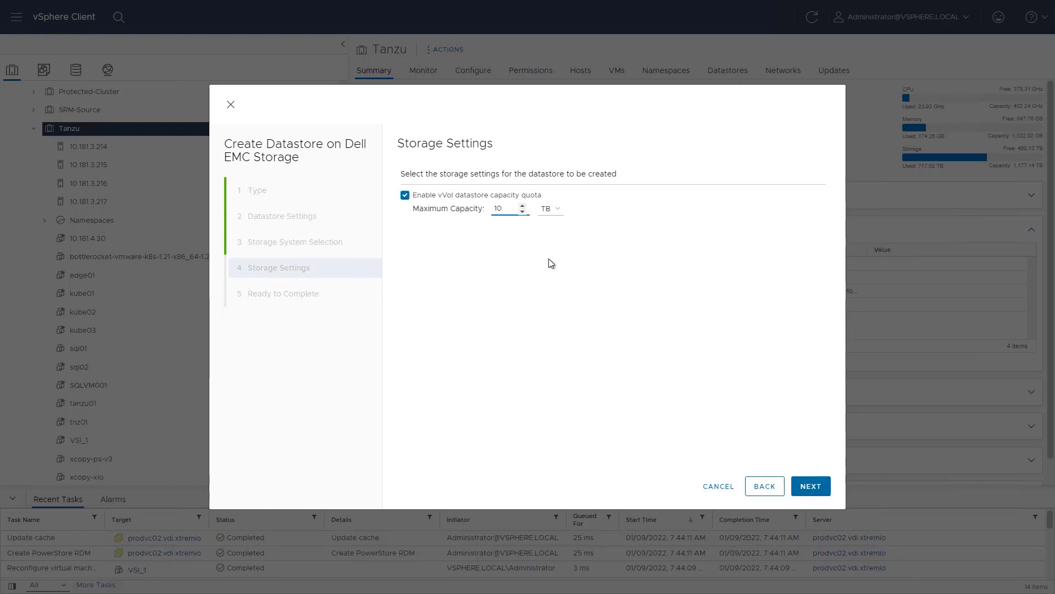
left_click(810, 487)
left_click(814, 490)
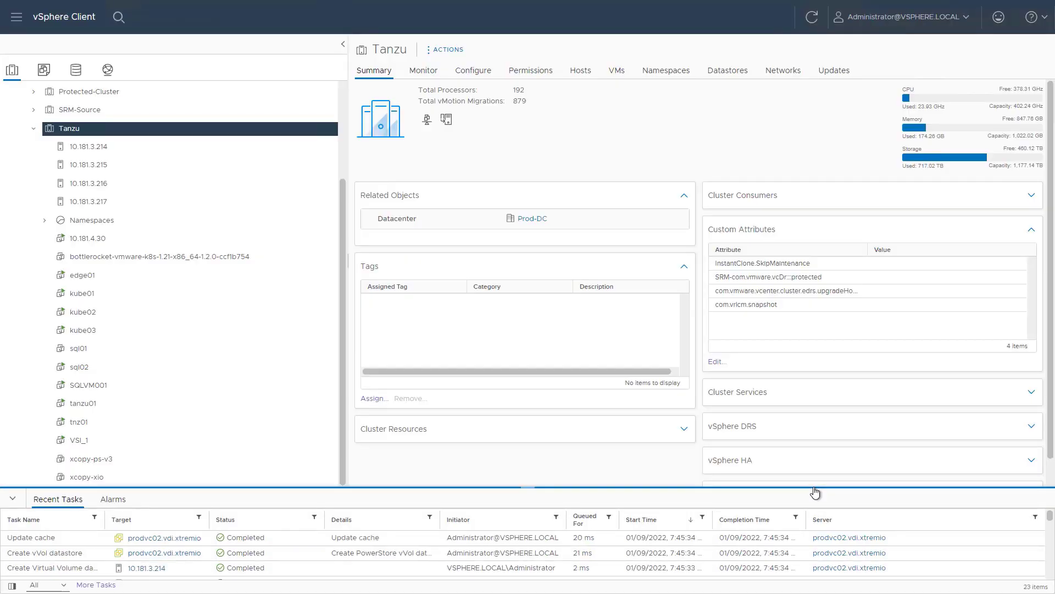
left_click(727, 70)
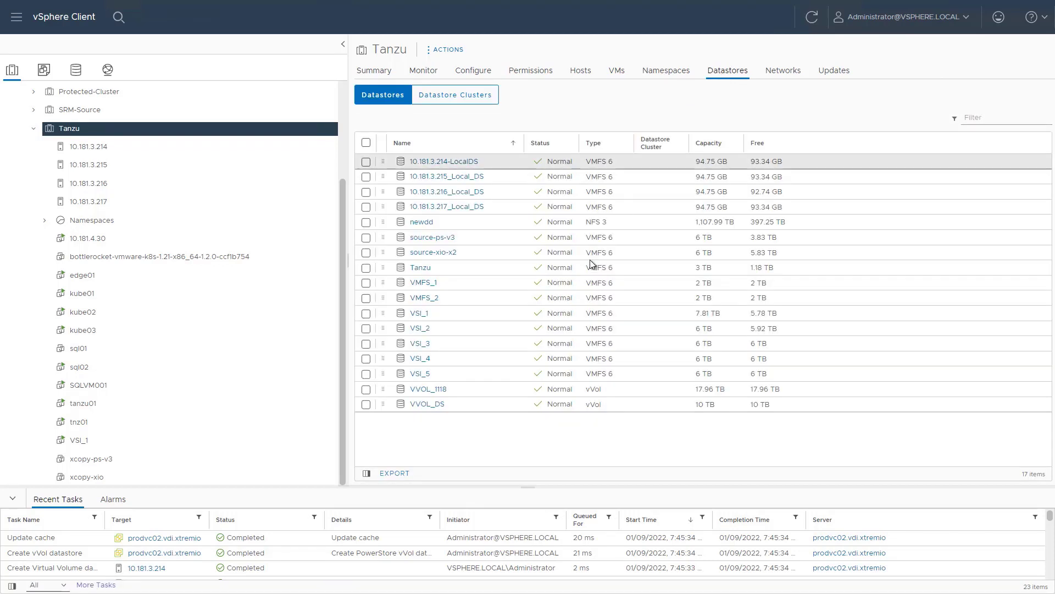
left_click(424, 405)
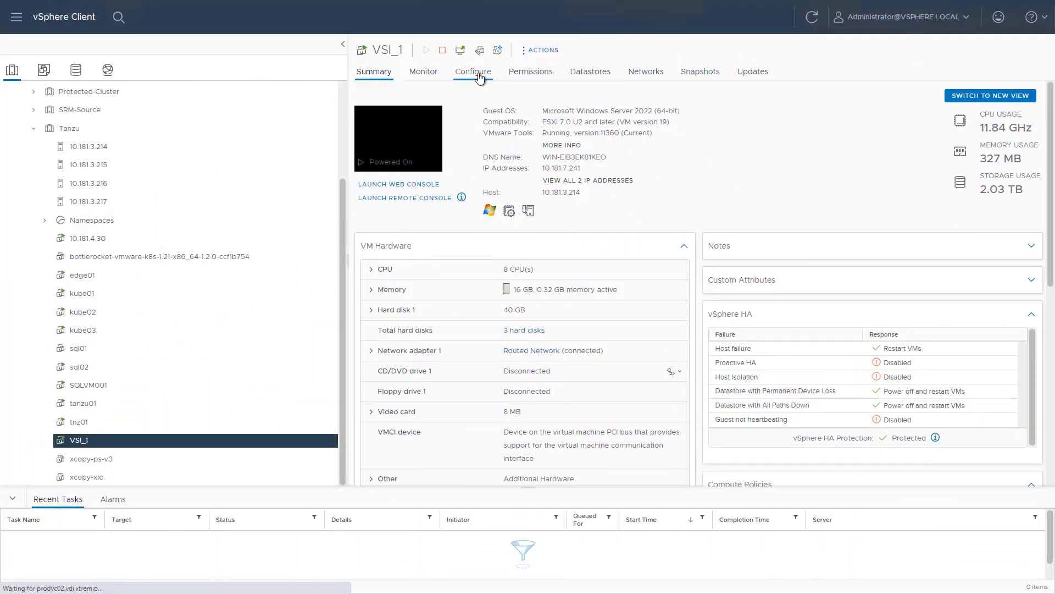
Step: Start creating an RDM disk for VM VSI_1 on PowerStore WX-D1118
left_click(479, 76)
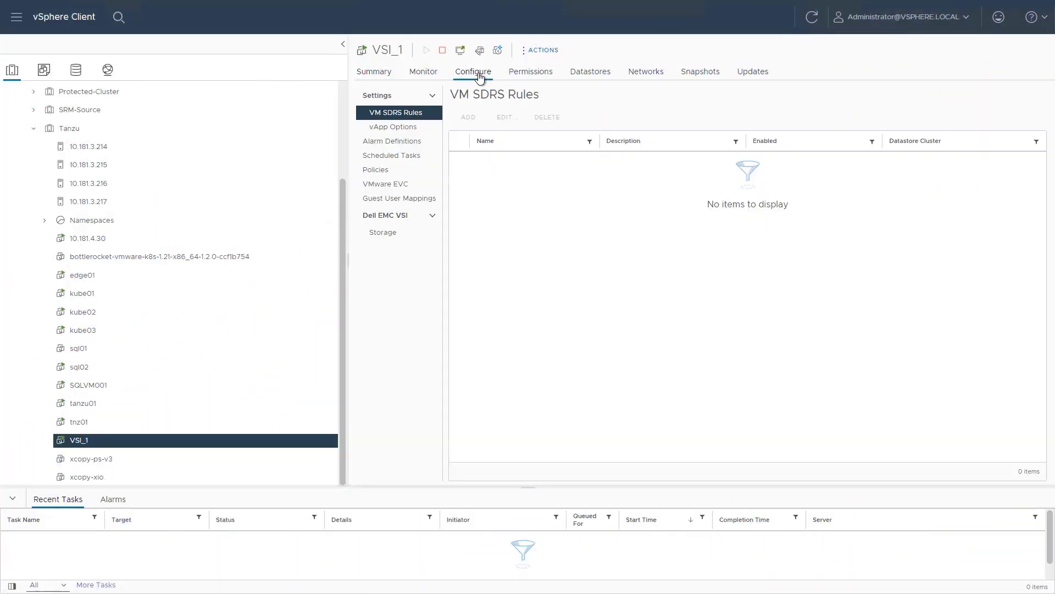
left_click(385, 232)
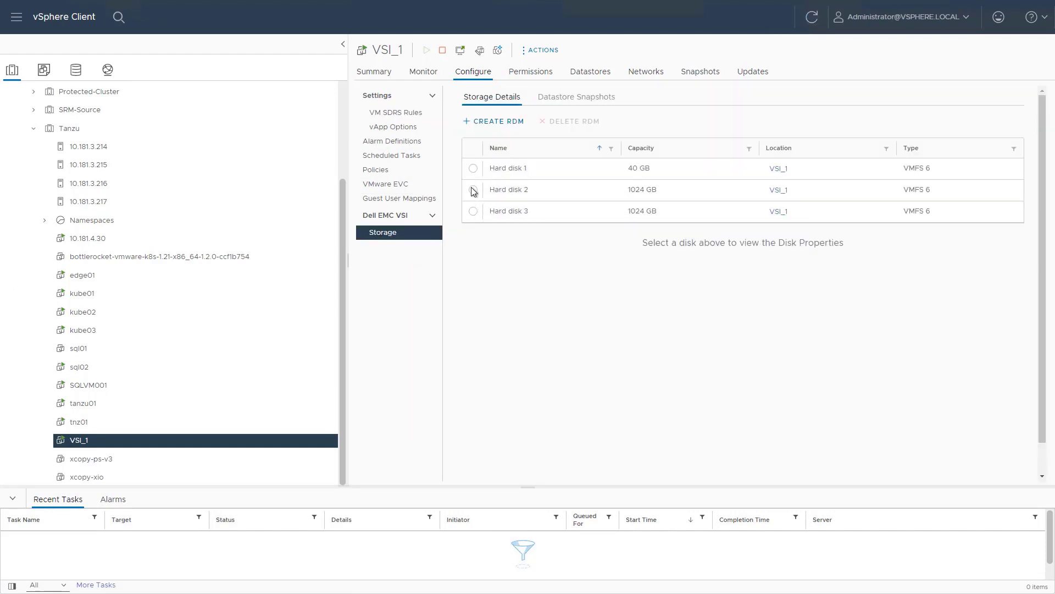
left_click(486, 122)
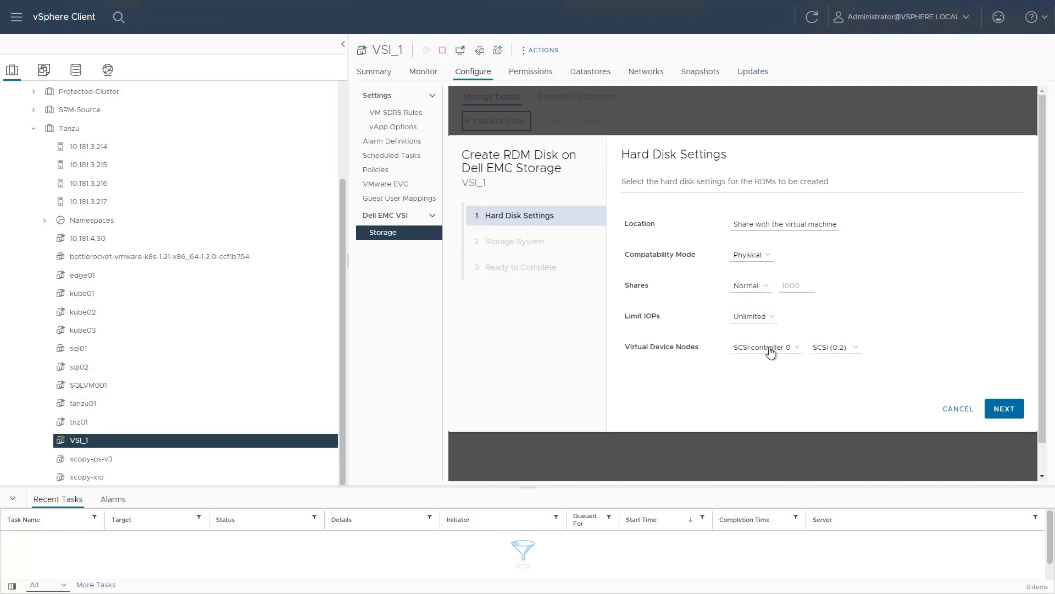
left_click(992, 410)
left_click(633, 265)
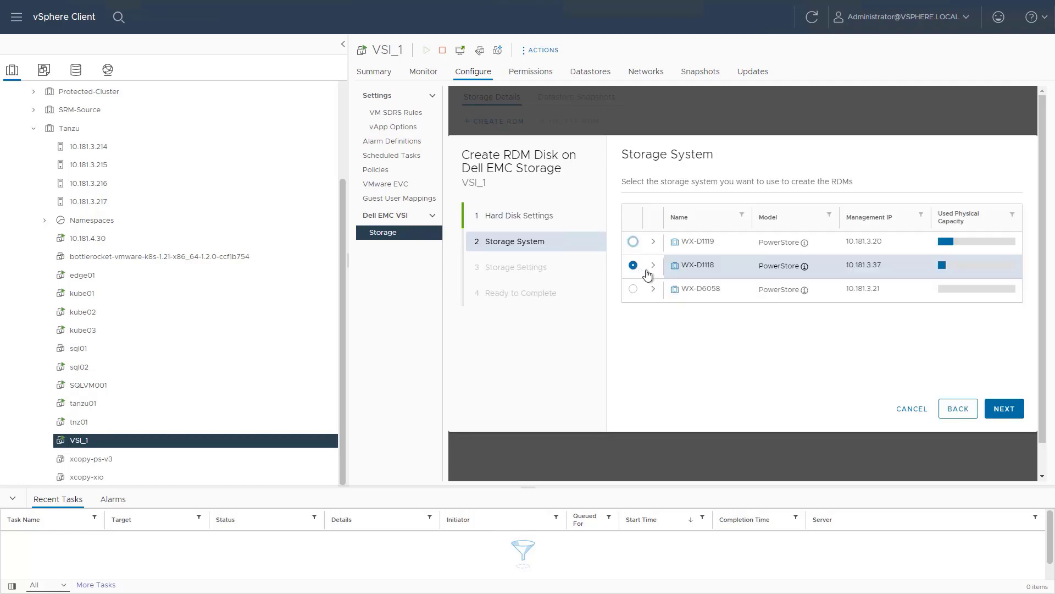
left_click(997, 411)
Step: Set the RDM capacity to 512 GB with High performance policy and finish
left_click_drag(746, 211, 717, 212)
type("51")
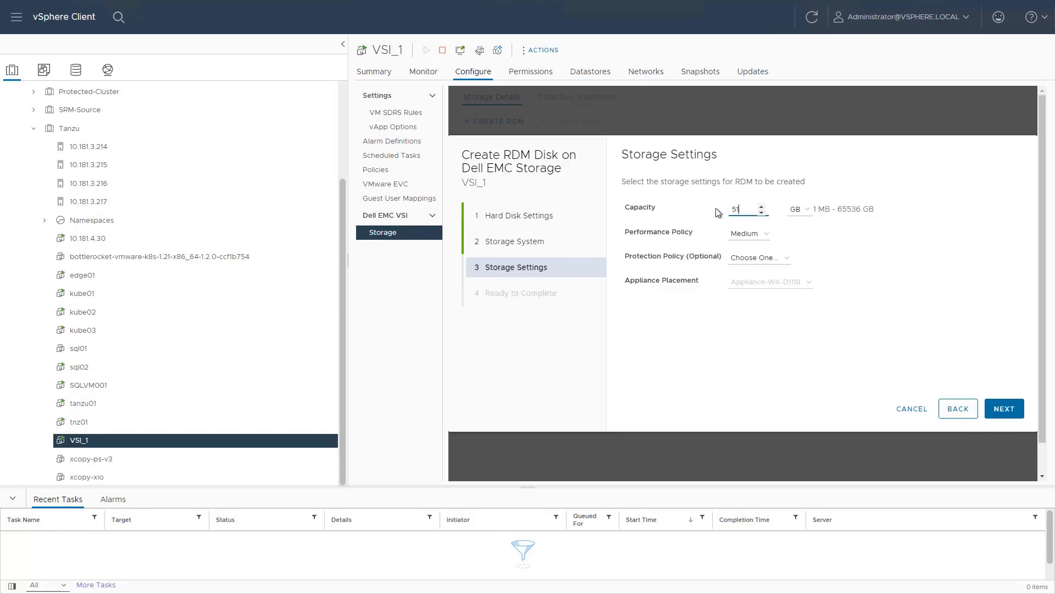
type("2")
left_click(748, 233)
left_click(754, 263)
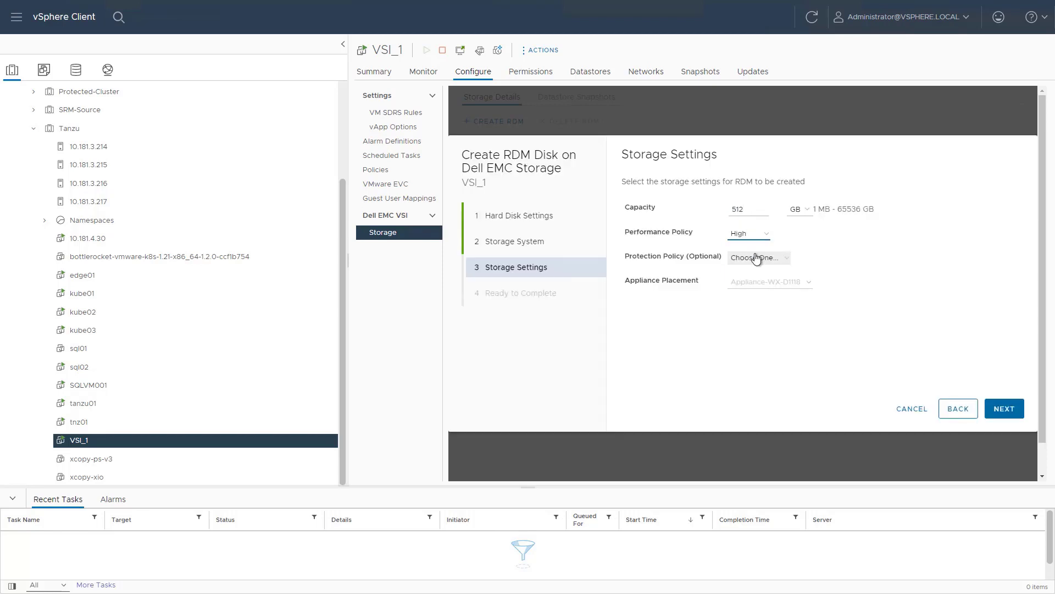
left_click(997, 409)
left_click(996, 410)
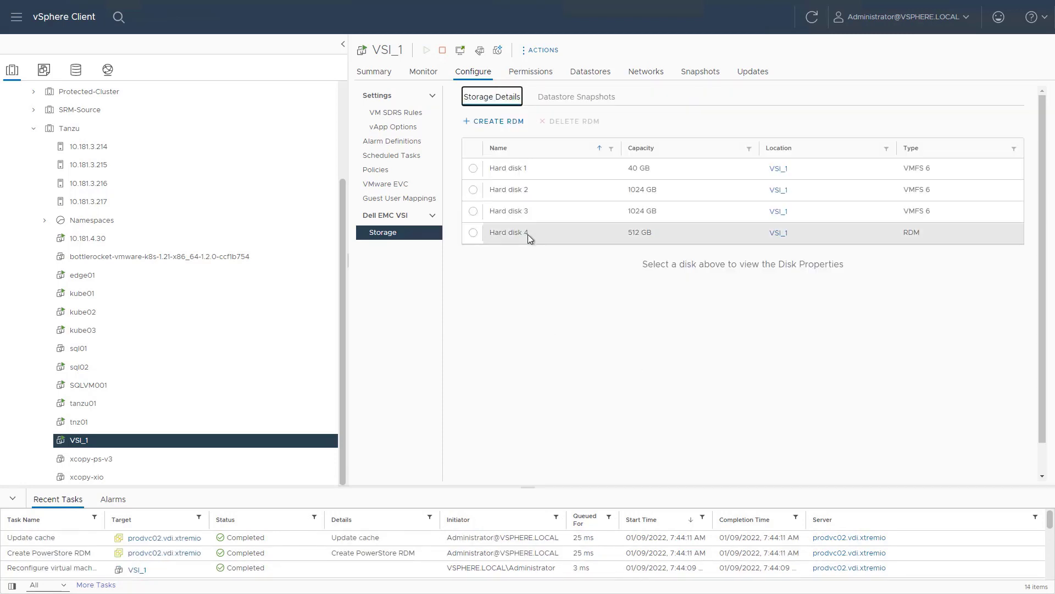
Step: Inspect Hard disk 4's LUN and disk details in VSI_1's Edit Settings, then cancel
right_click(109, 442)
left_click(183, 329)
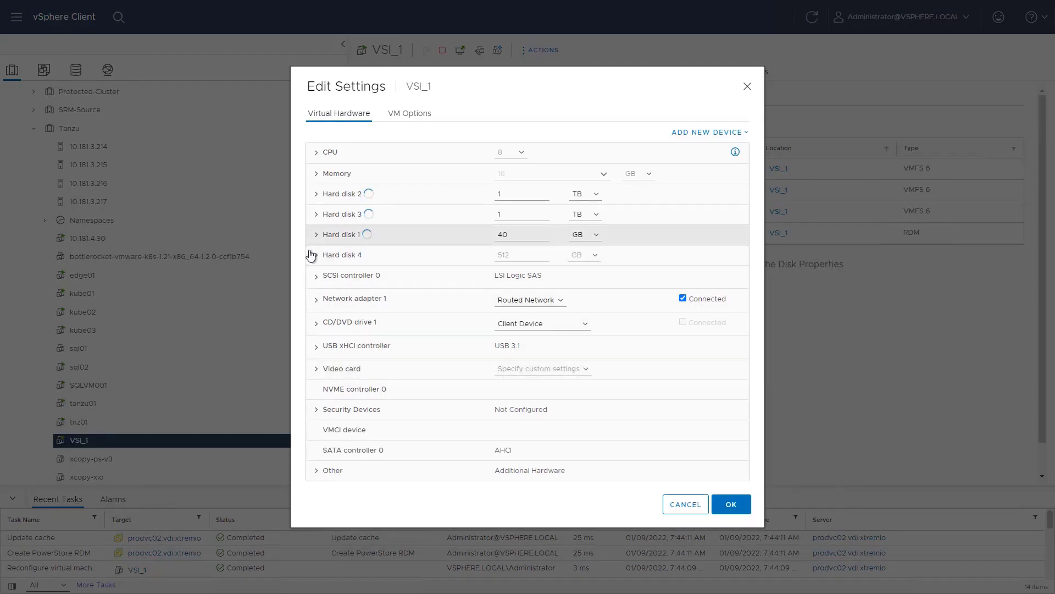
left_click(322, 253)
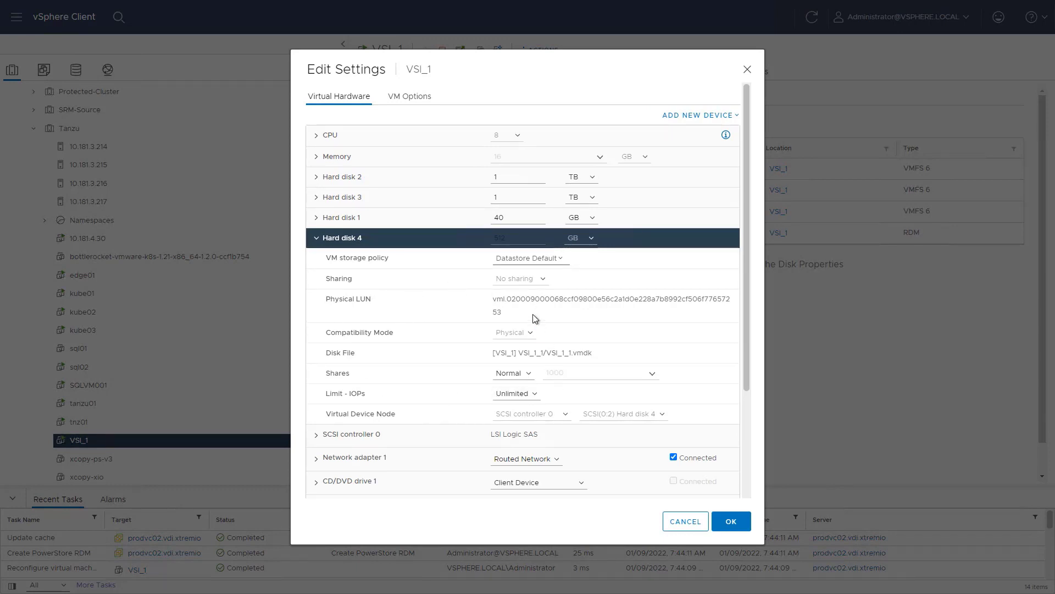
left_click(674, 523)
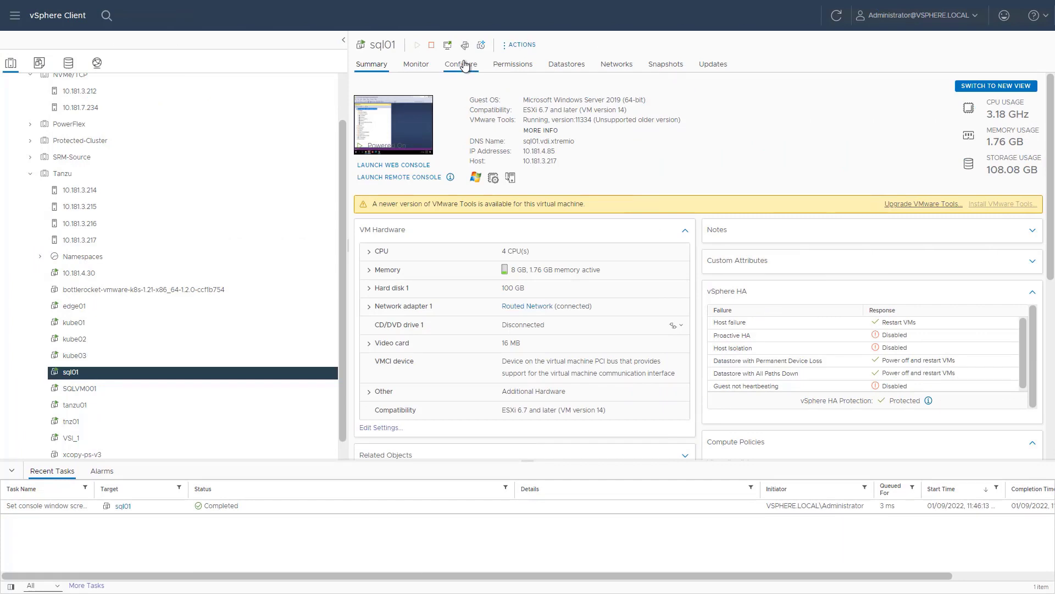
Step: From sql01's Dell EMC VSI storage, open datastore VSI_3 and set its protection policy to Production
left_click(464, 65)
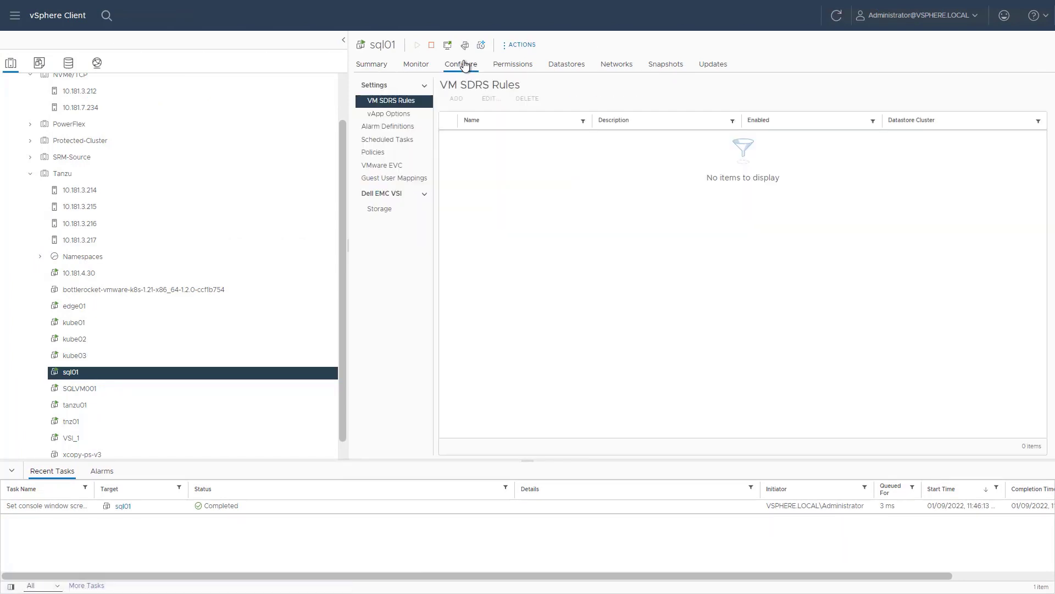
left_click(385, 210)
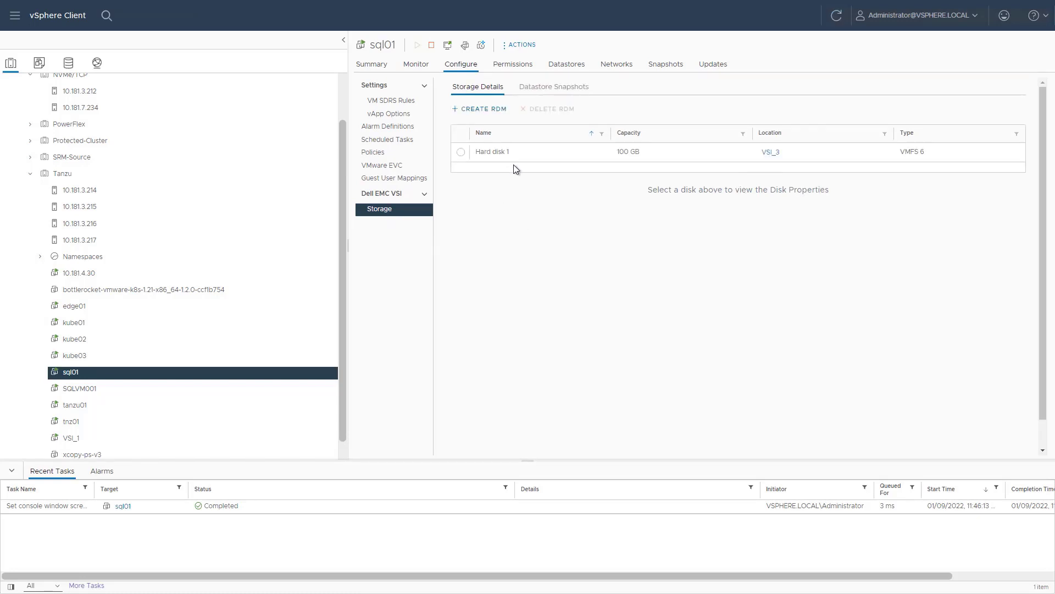
left_click(767, 152)
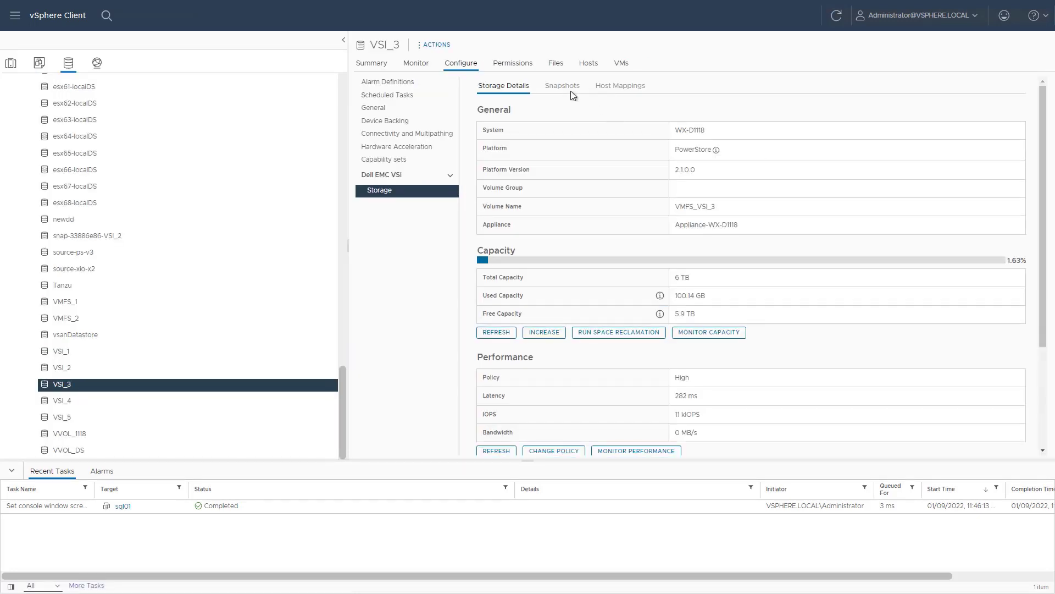
left_click(567, 89)
left_click(967, 112)
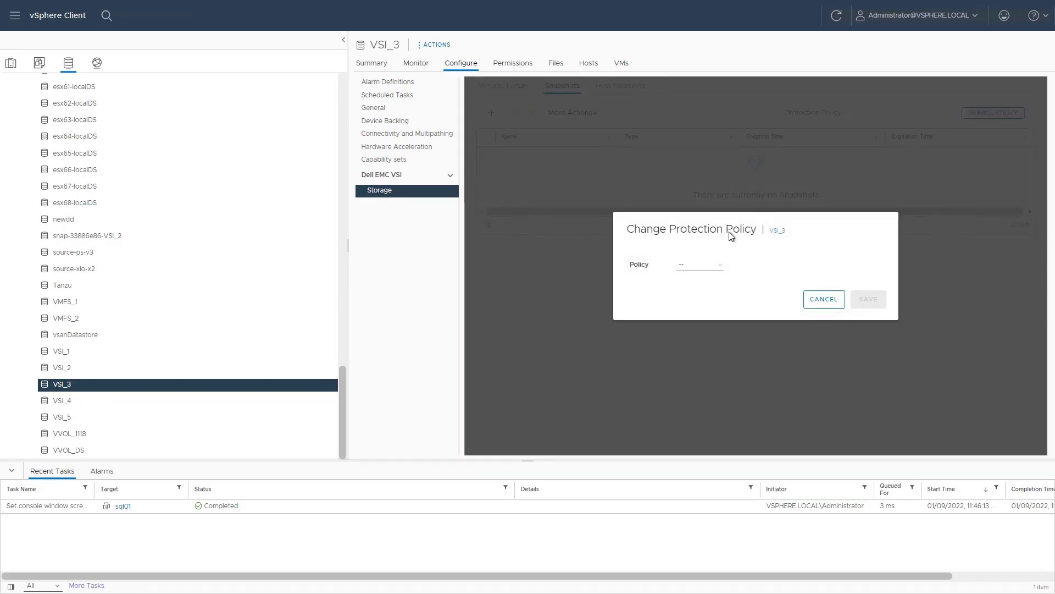
left_click(694, 264)
left_click(689, 284)
left_click(869, 307)
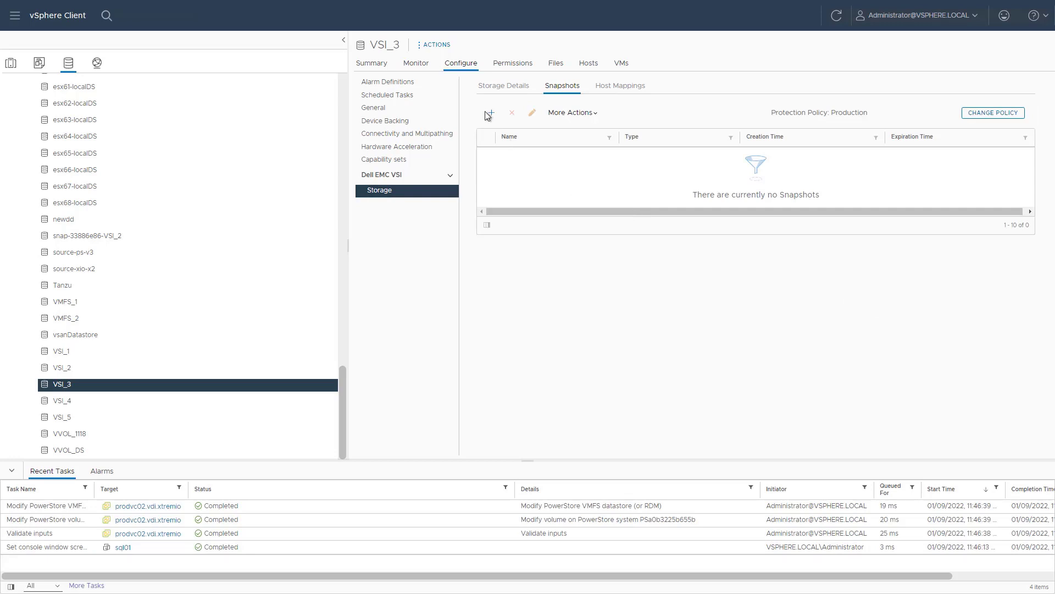
Step: Create a VSI_3 datastore snapshot named 'before upgrade' with an adjusted retention date
left_click(491, 115)
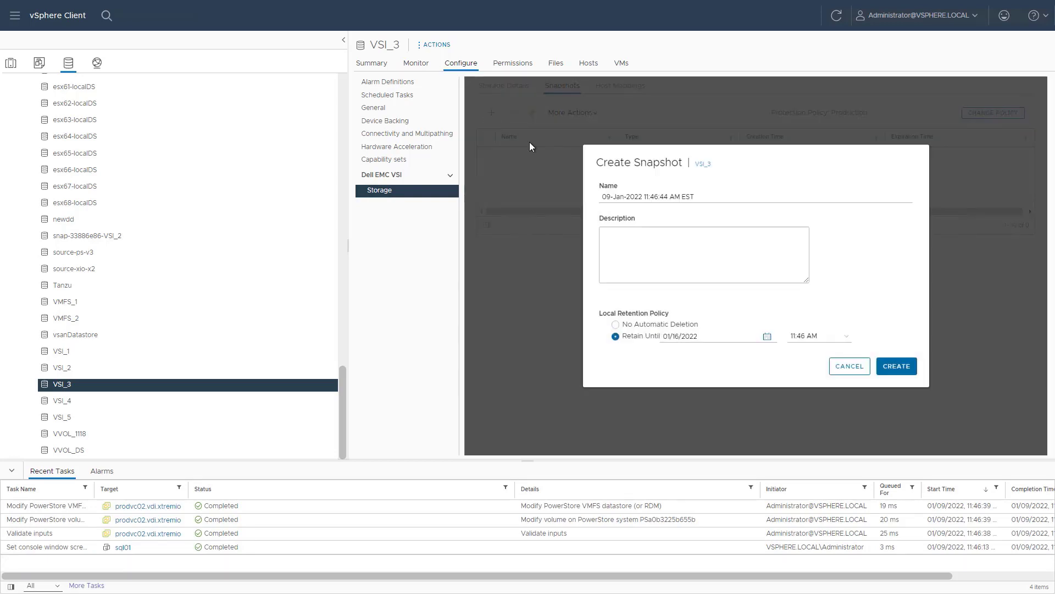
double_click(654, 197)
key("ctrl+a")
key("BackSpace")
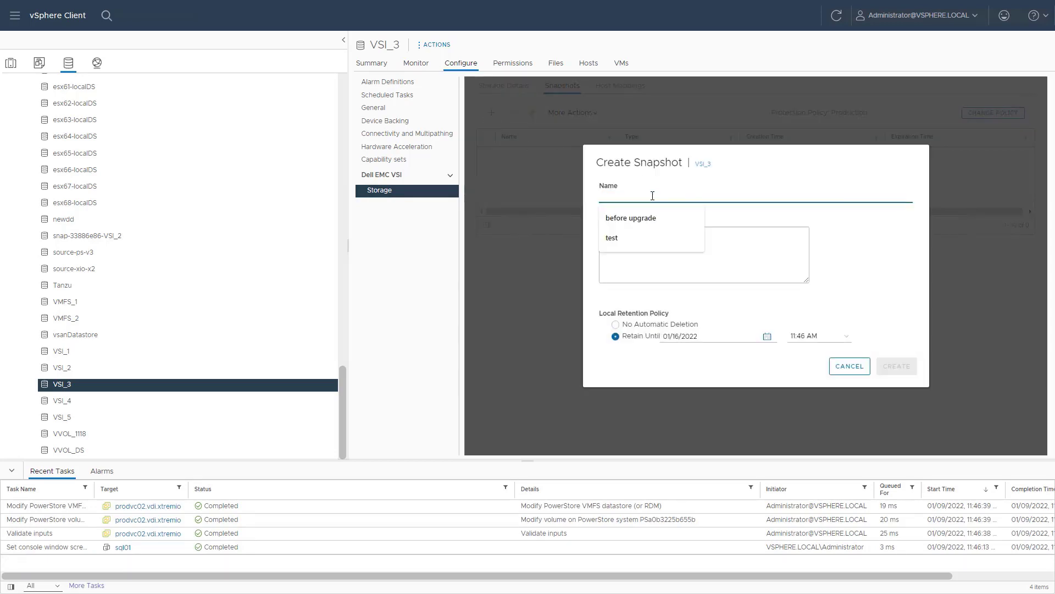
left_click(648, 218)
left_click(675, 336)
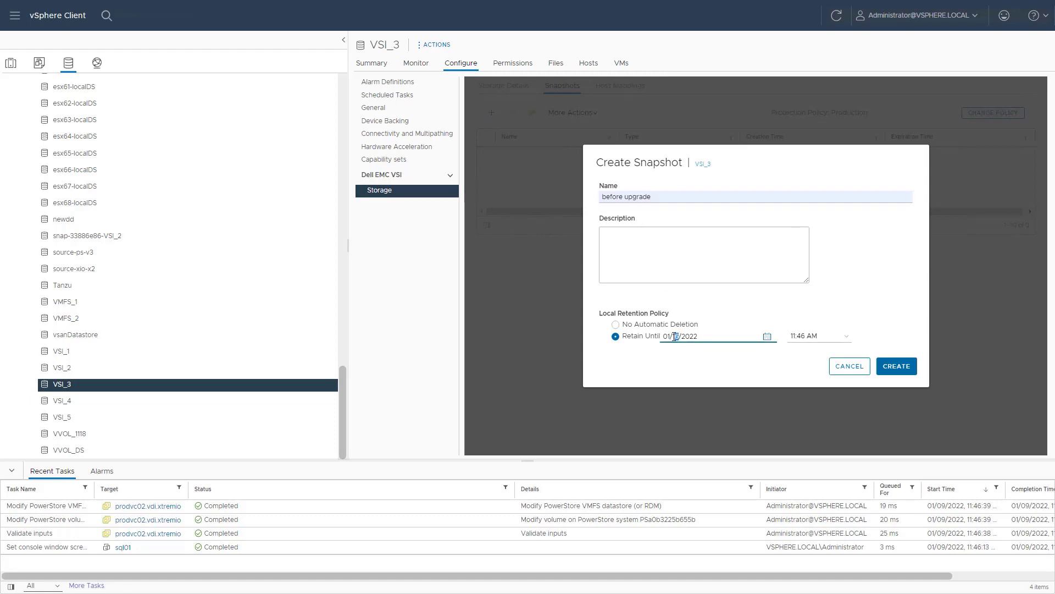
left_click(884, 369)
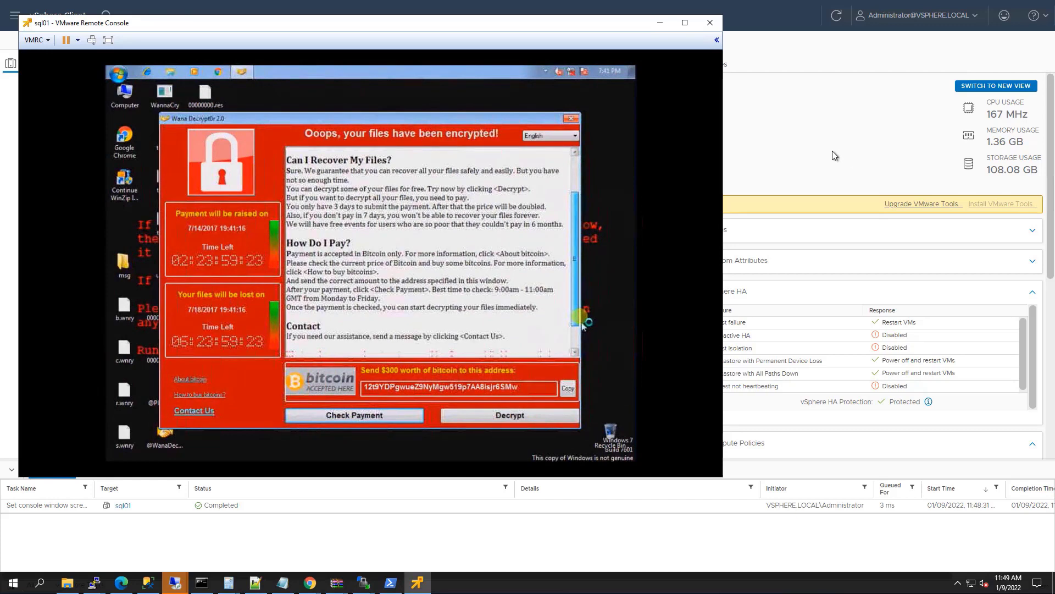
Step: Restore VM sql01 from the 'before upgrade' snapshot using Dell EMC VSI Restore VM
left_click(710, 21)
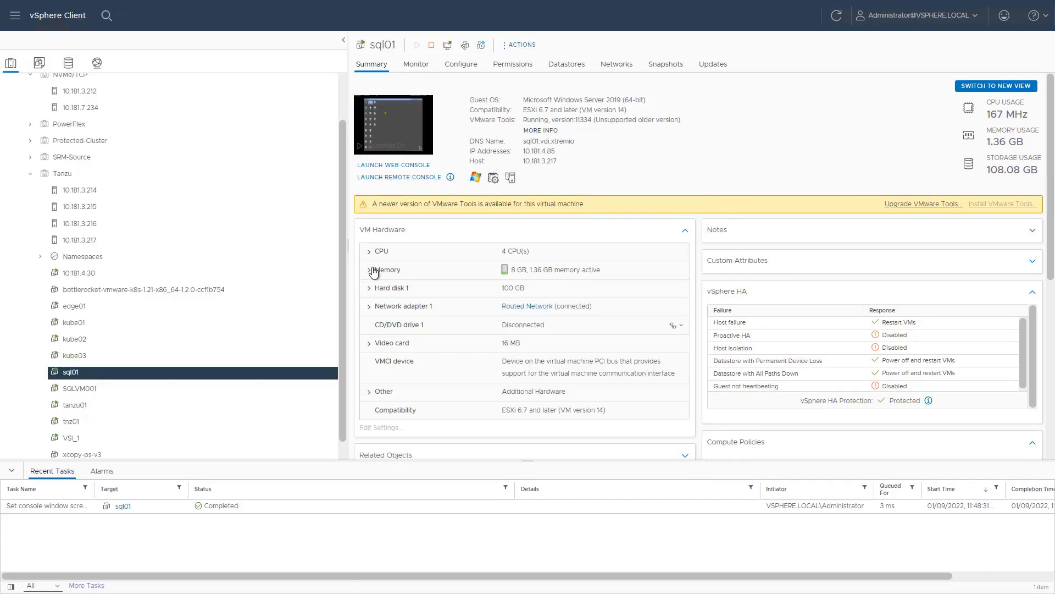
right_click(81, 373)
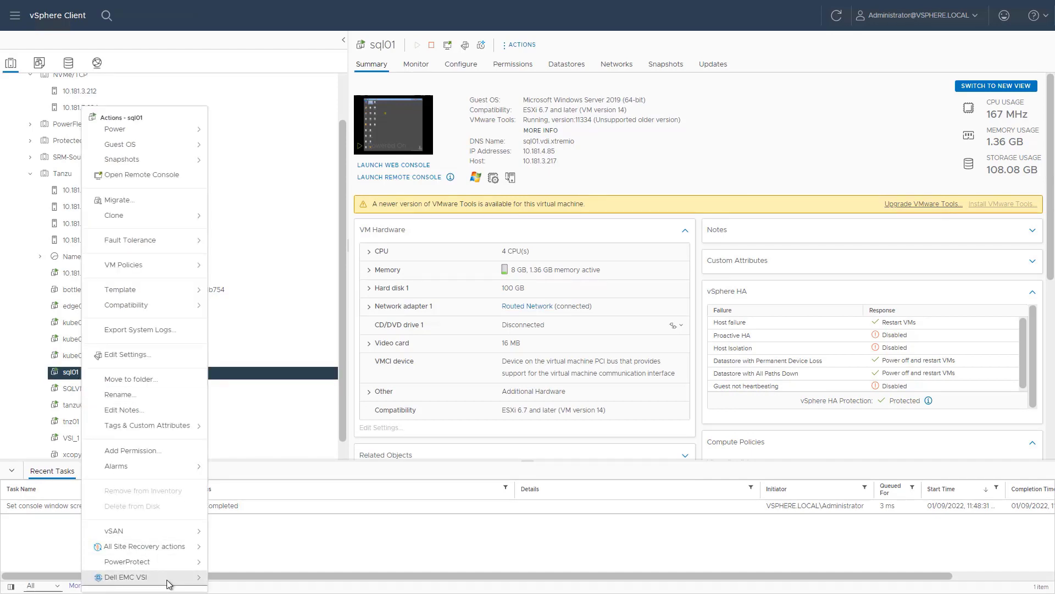
mouse_move(169, 583)
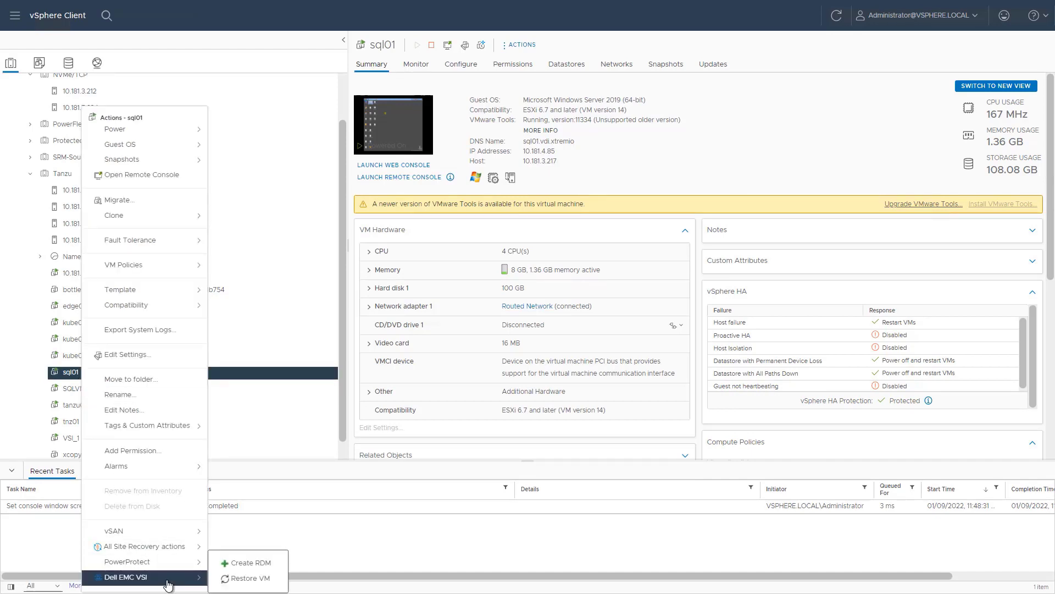
left_click(244, 584)
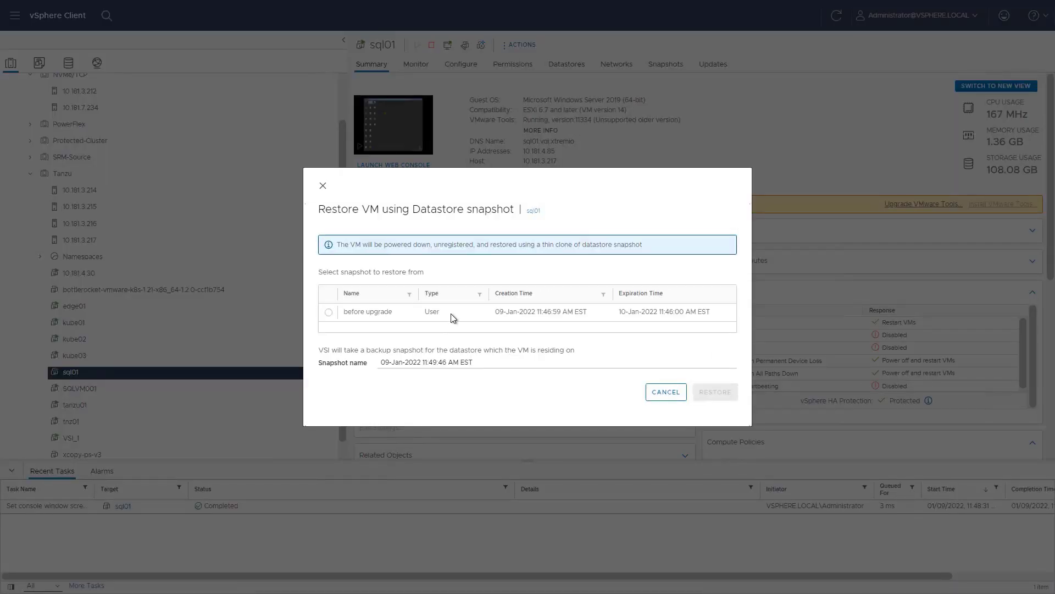
left_click(329, 313)
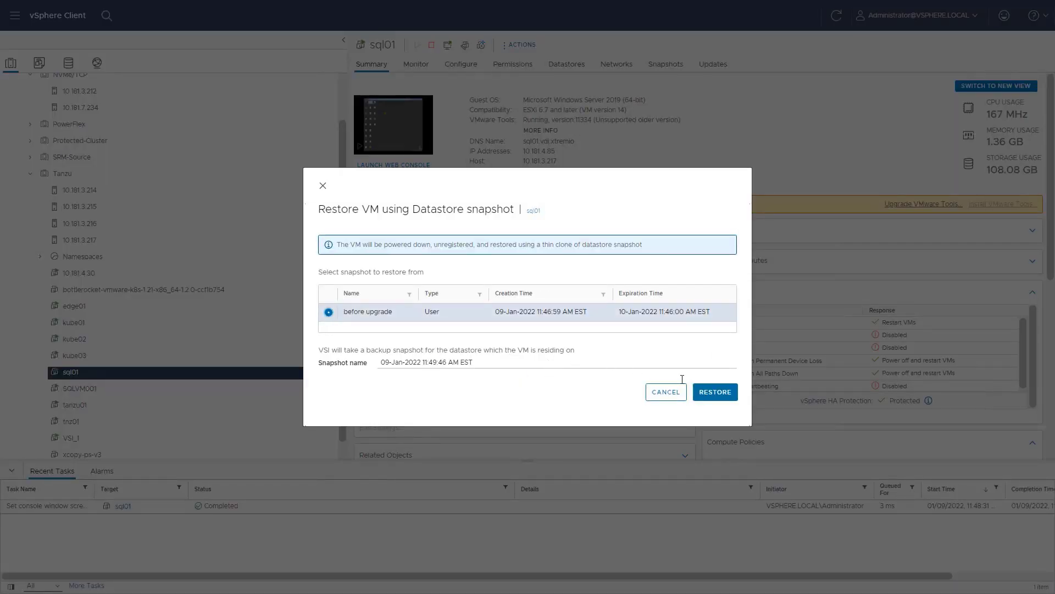
left_click(716, 392)
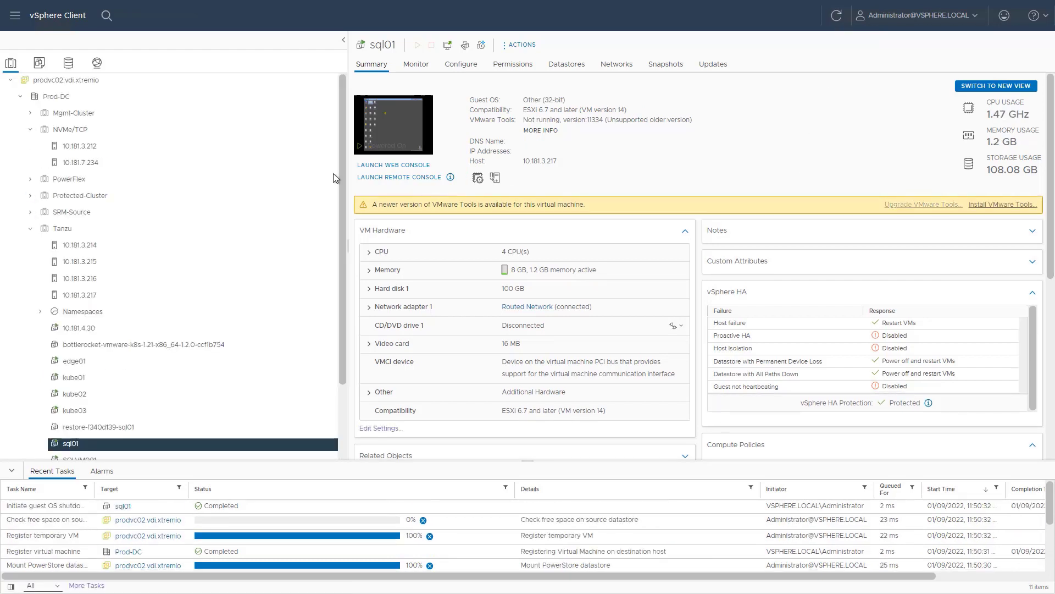
Step: List the datastores on hosts 10.181.3.214 and 10.181.3.215
left_click(82, 246)
left_click(603, 66)
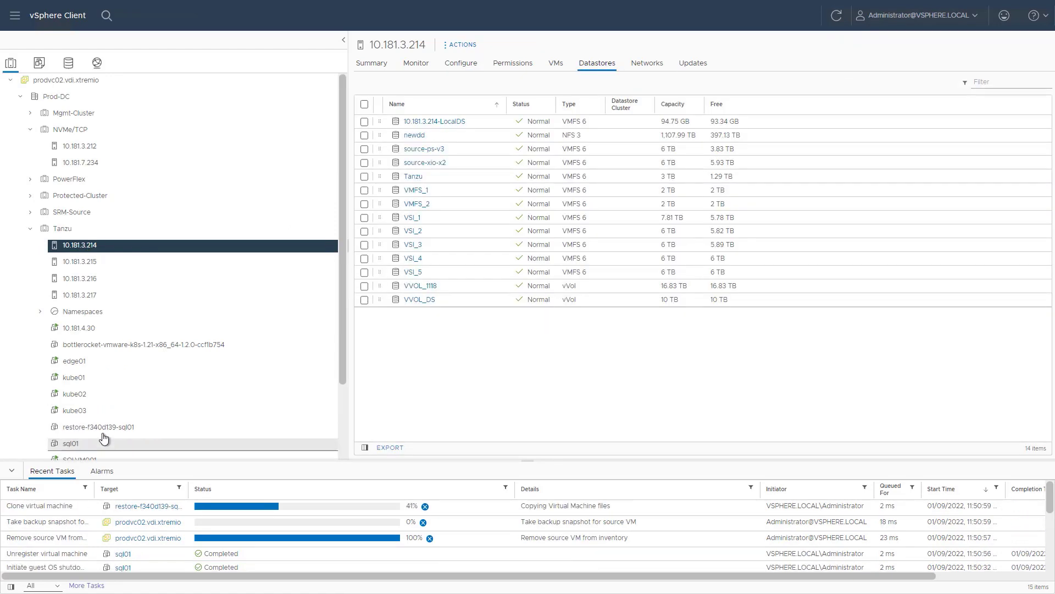
left_click(83, 262)
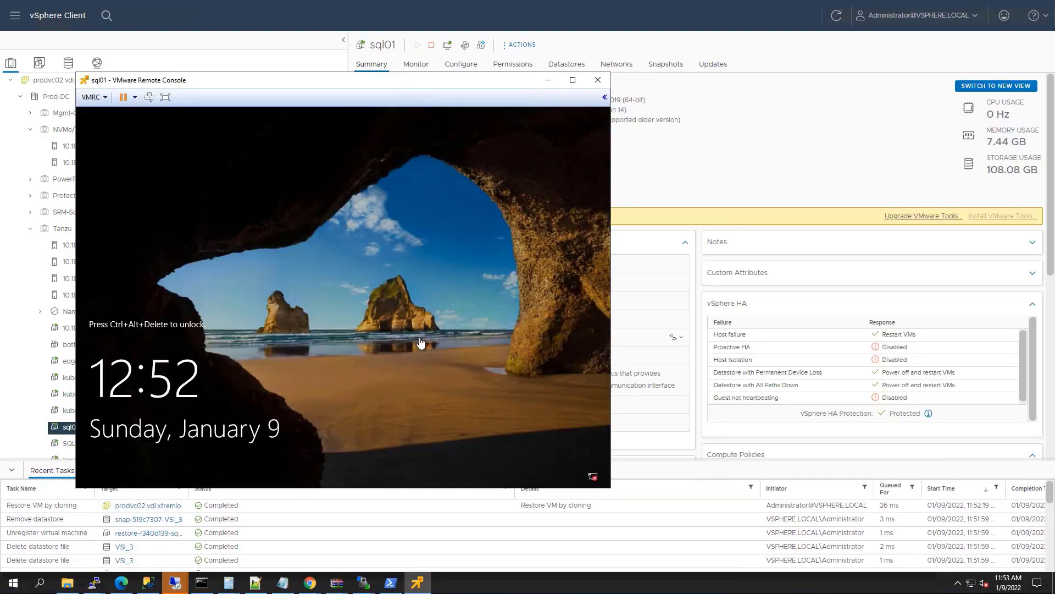
Step: Sign in to the sql01 VM console with Ctrl+Alt+Insert and the account password
key("ctrl+alt+Insert")
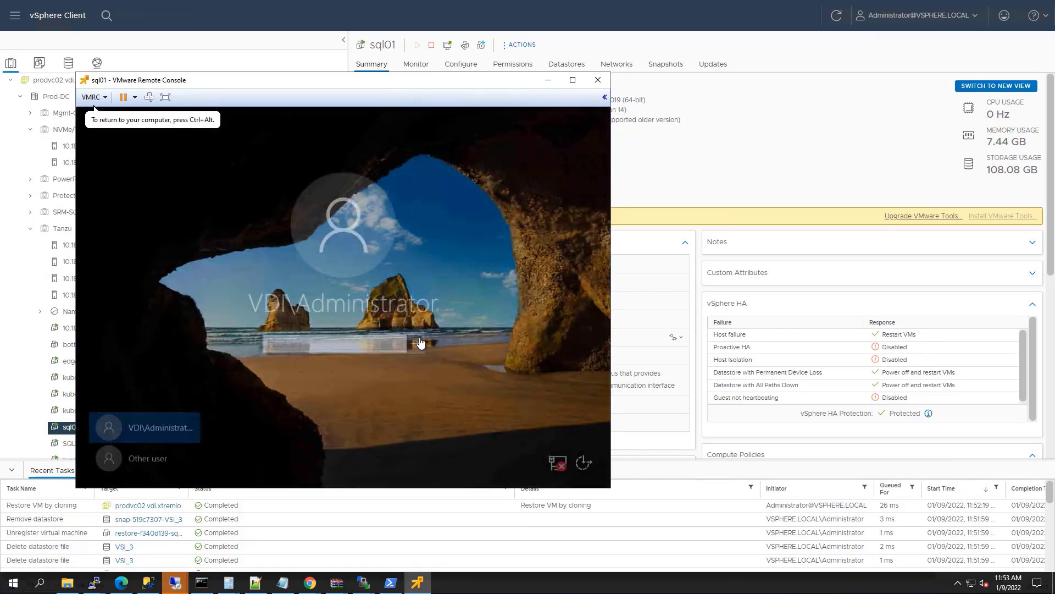
type("P")
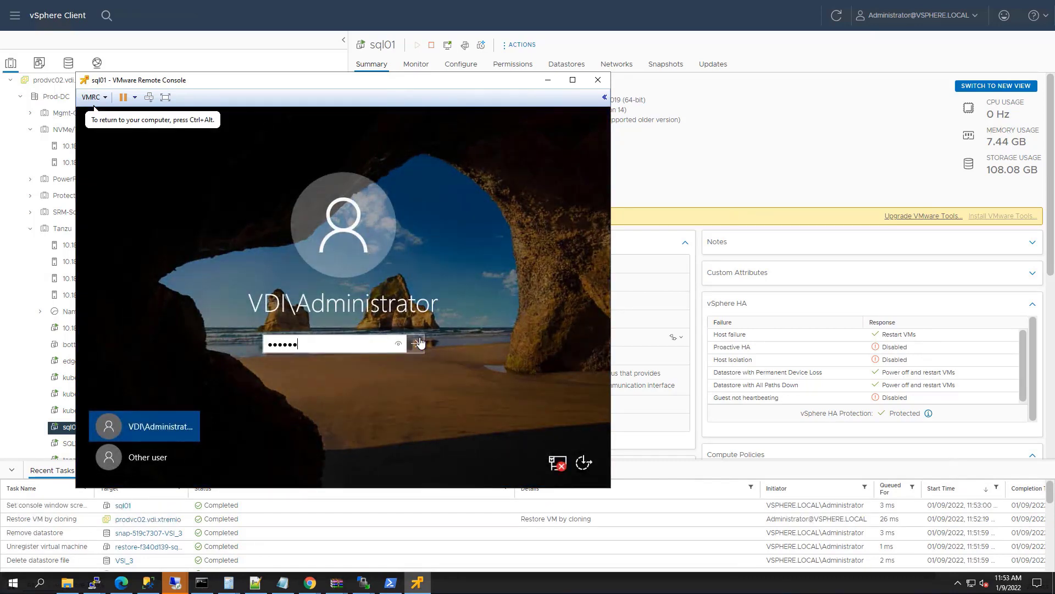
left_click(417, 343)
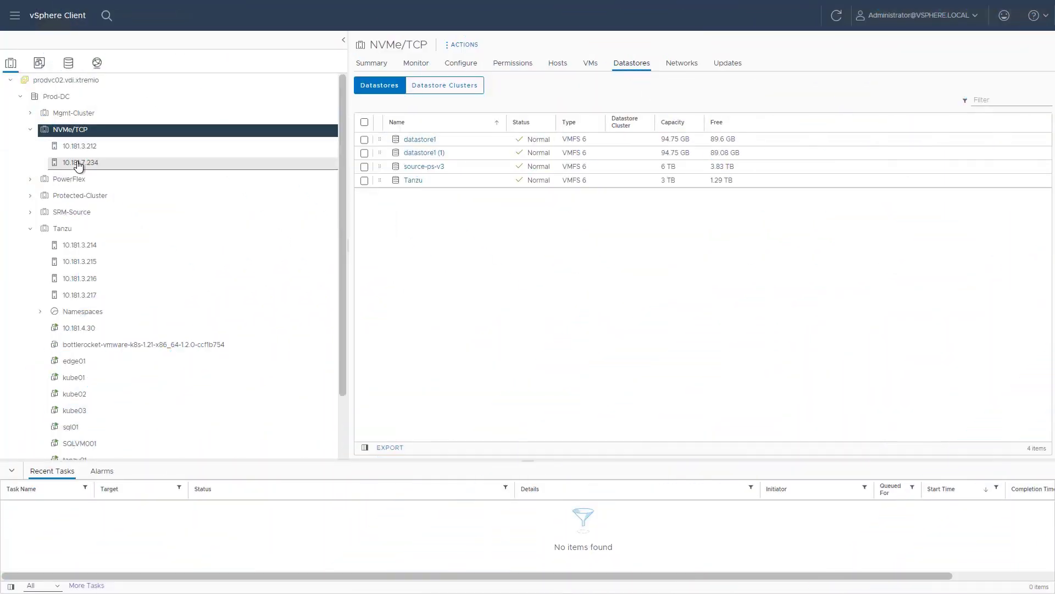
Step: Check host 10.181.7.234's VMkernel adapters, highlighting vmk1's NVMe over TCP service
left_click(78, 163)
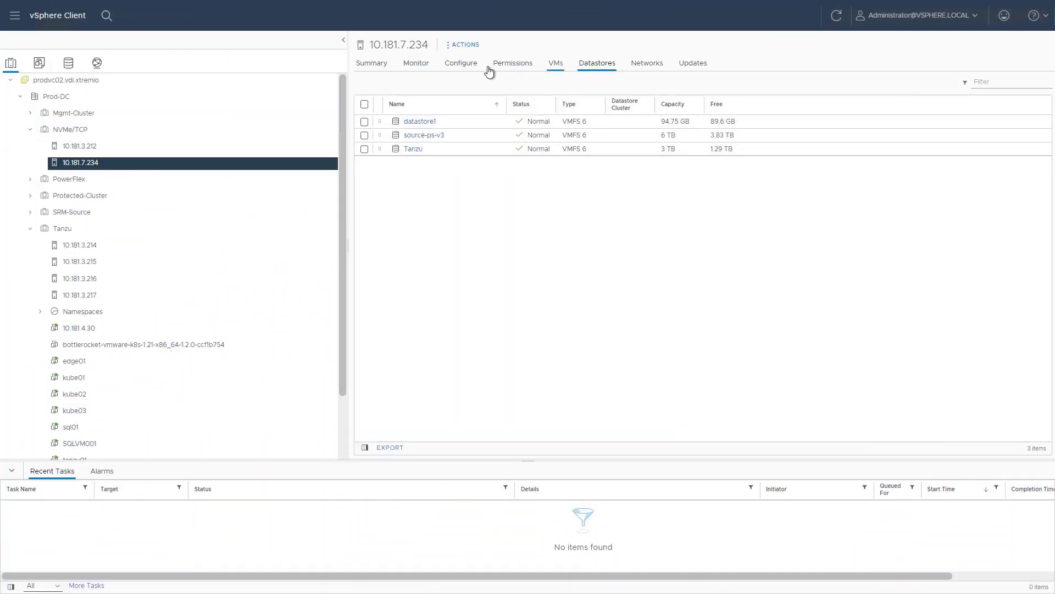
left_click(465, 65)
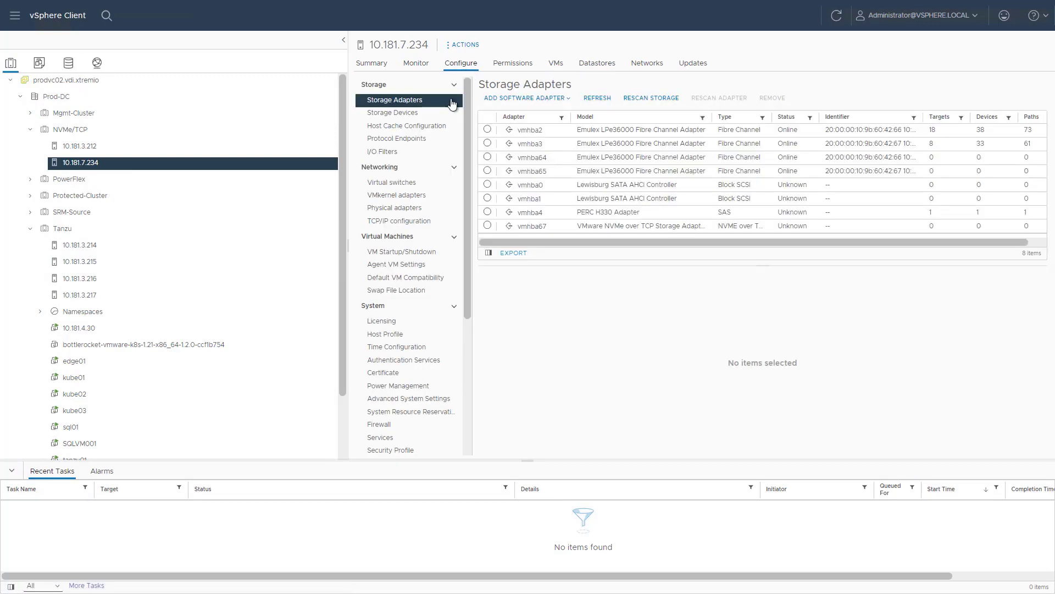
left_click(398, 198)
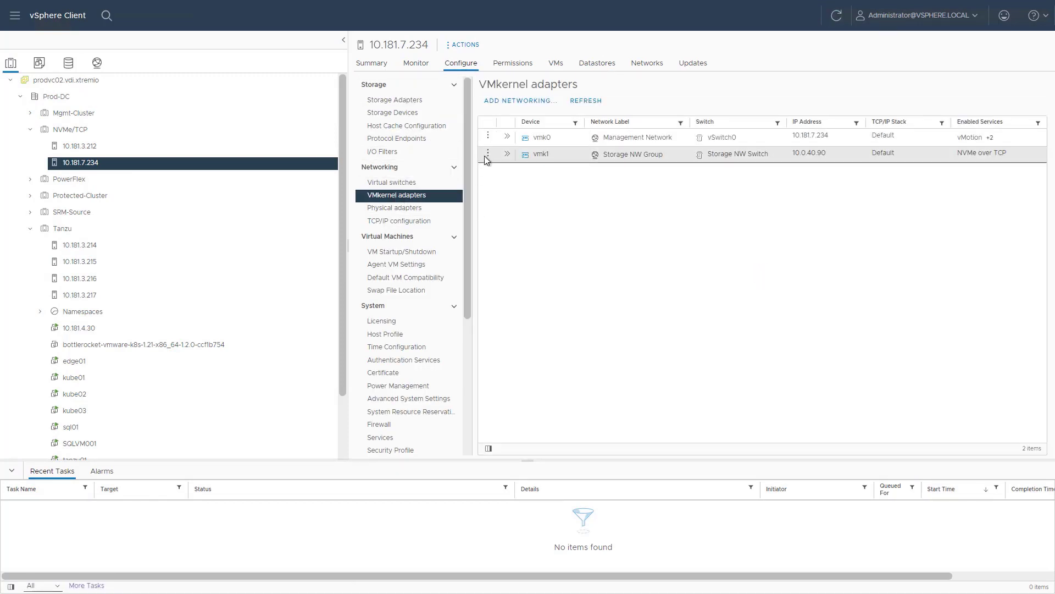
triple_click(984, 153)
Step: View the PowerStore controllers on NVMe over TCP adapter vmhba67, then return home
left_click(406, 101)
left_click(487, 226)
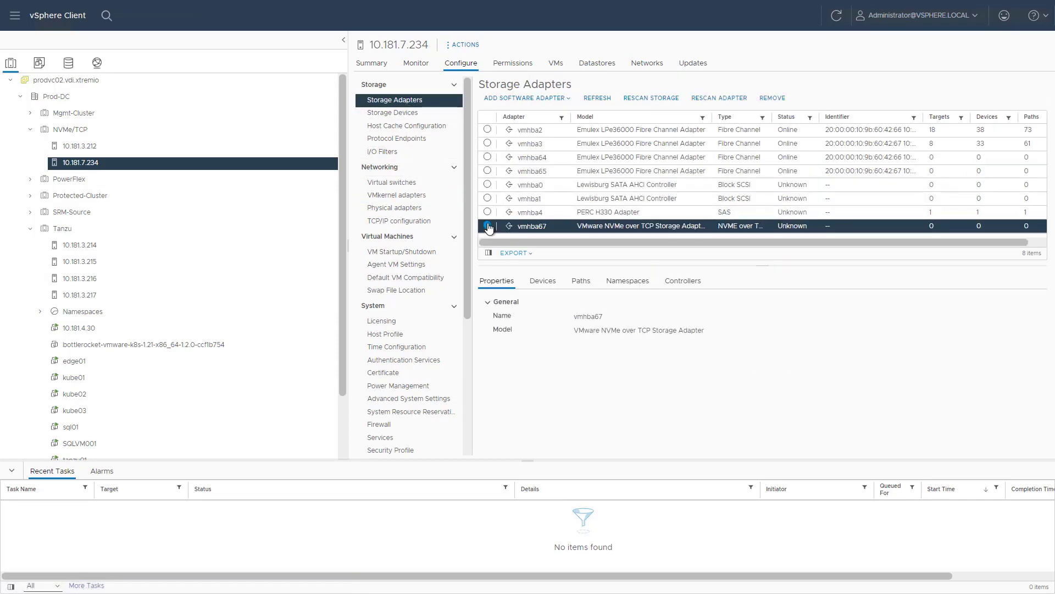
left_click(675, 281)
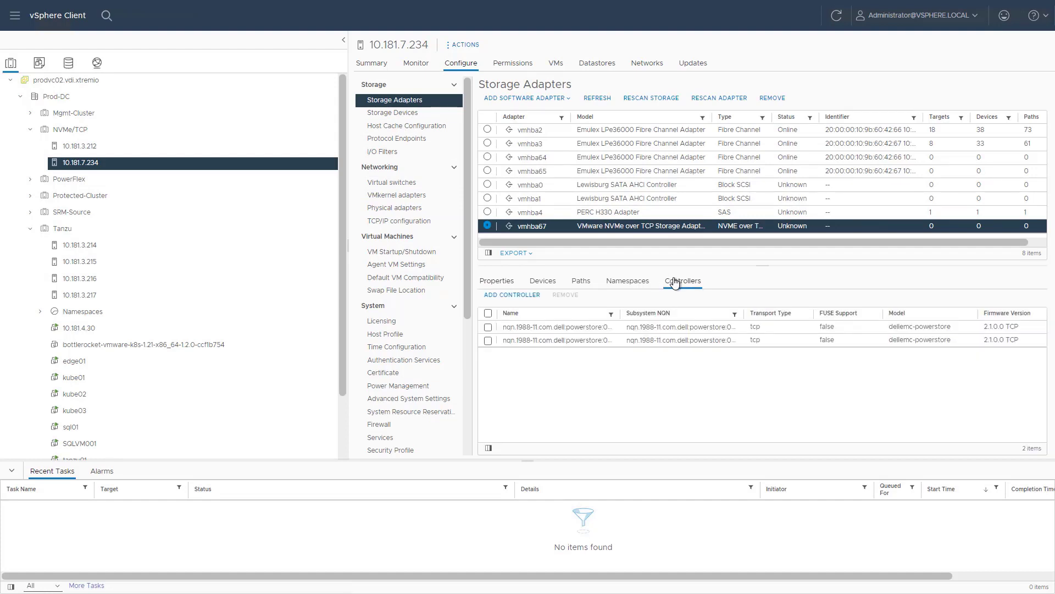
left_click(71, 17)
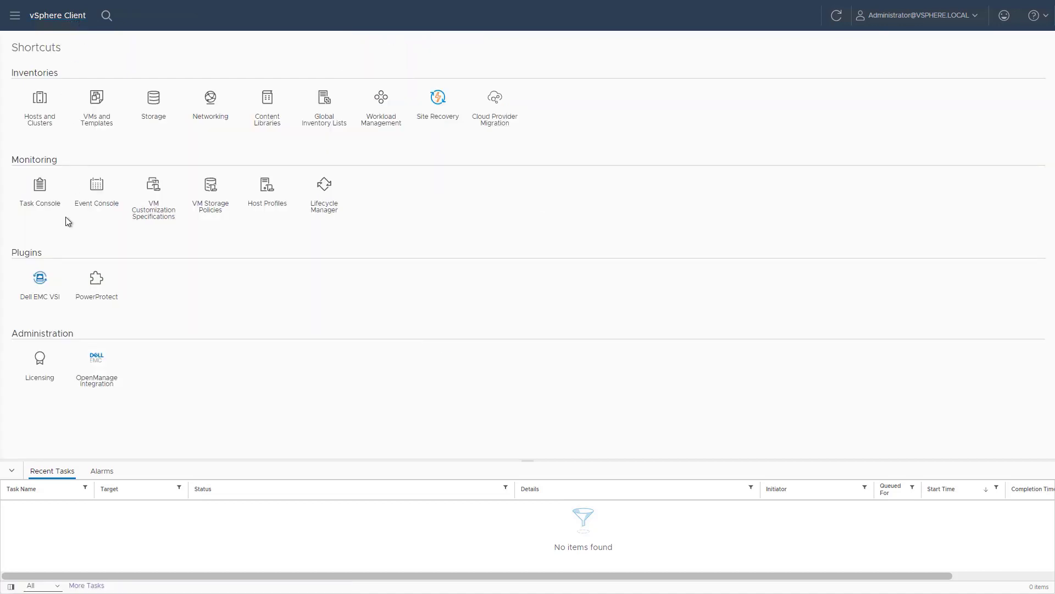
Step: Show the ESXi hosts of PowerStore WX-D1118 under Dell EMC VSI Storage Systems
left_click(42, 280)
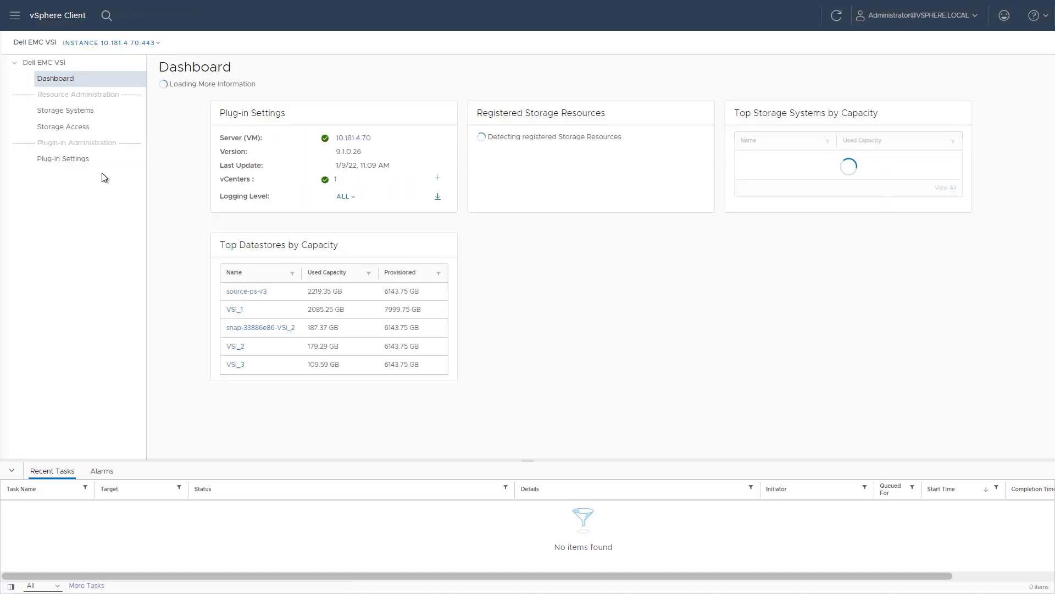
left_click(82, 114)
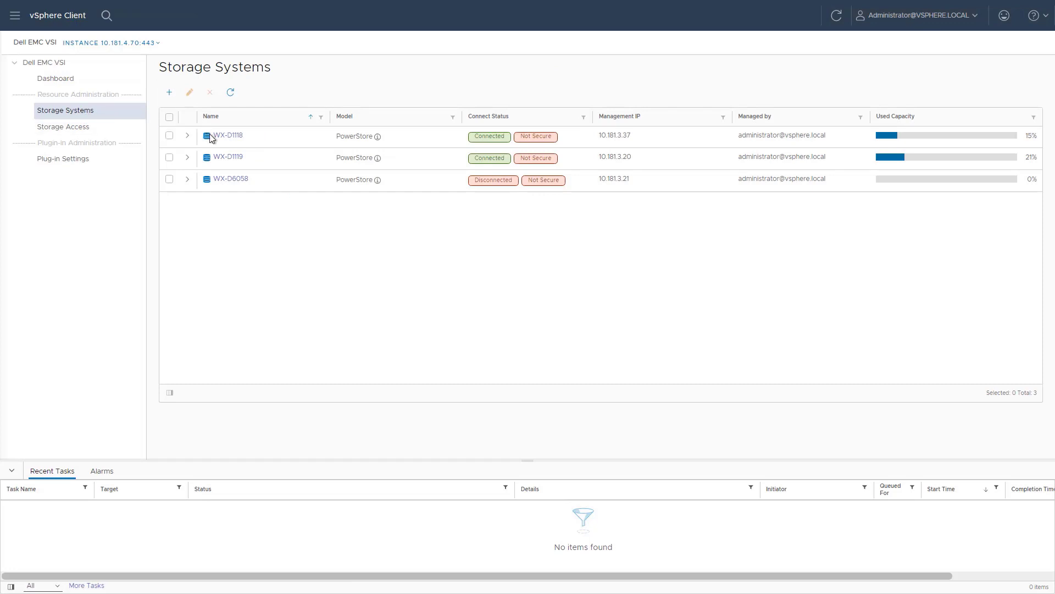
left_click(228, 136)
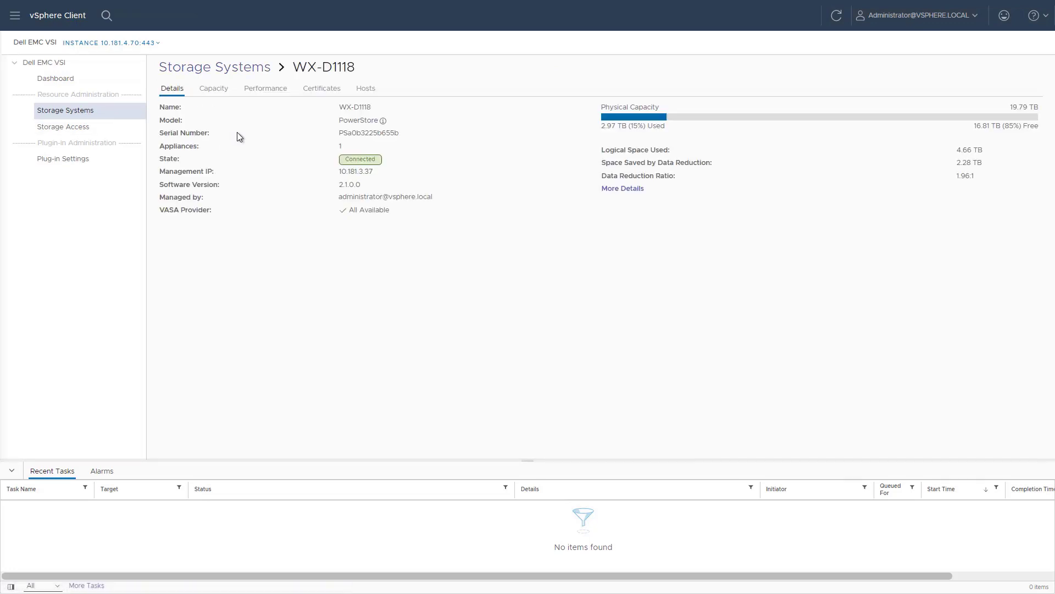
left_click(368, 91)
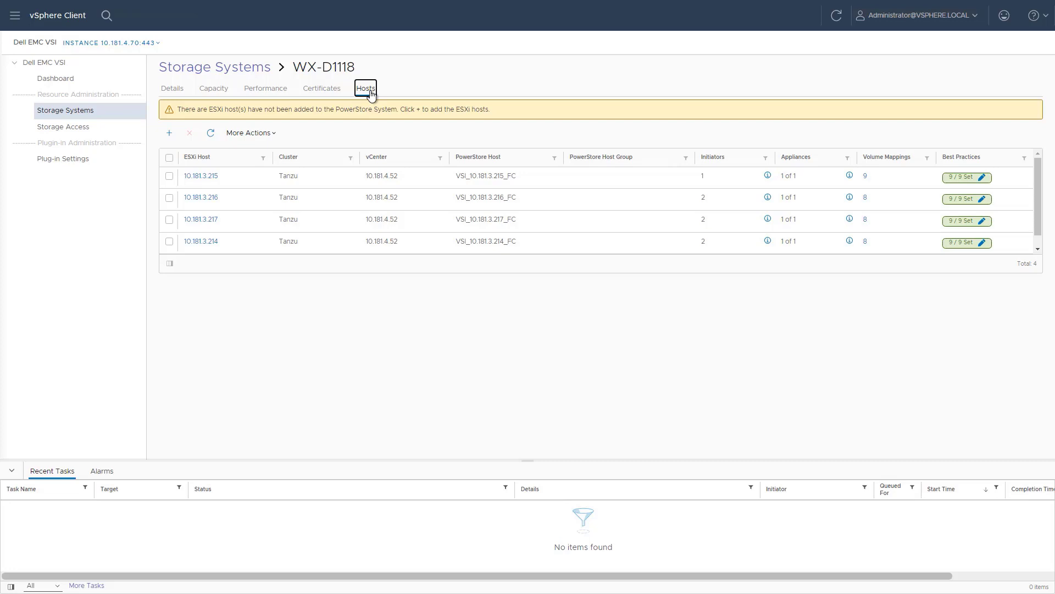
Step: Add host 10.181.7.234 to WX-D1118 with the NVMe protocol type
left_click(171, 133)
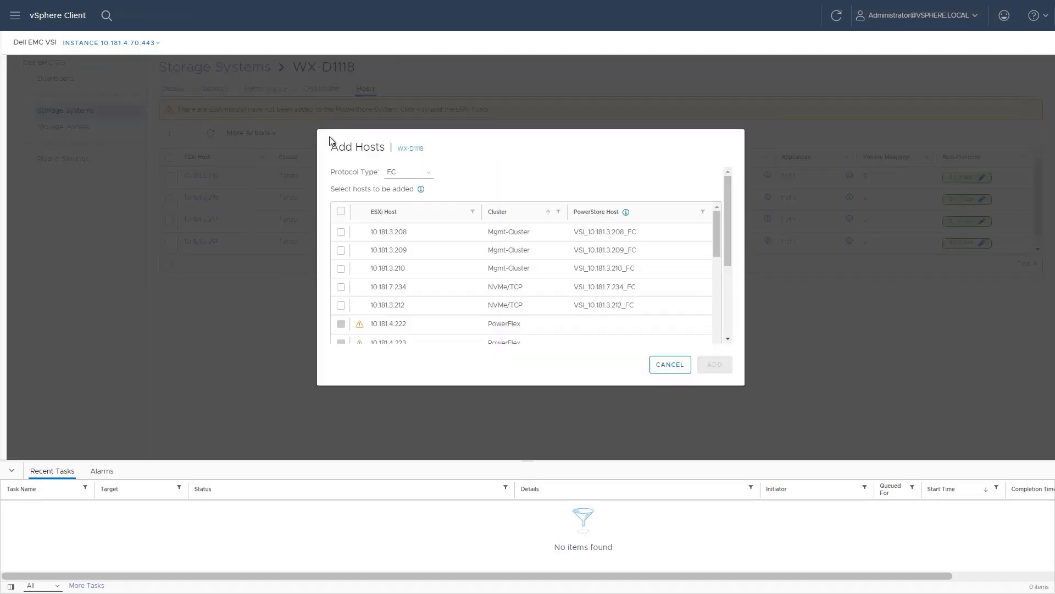
left_click(407, 171)
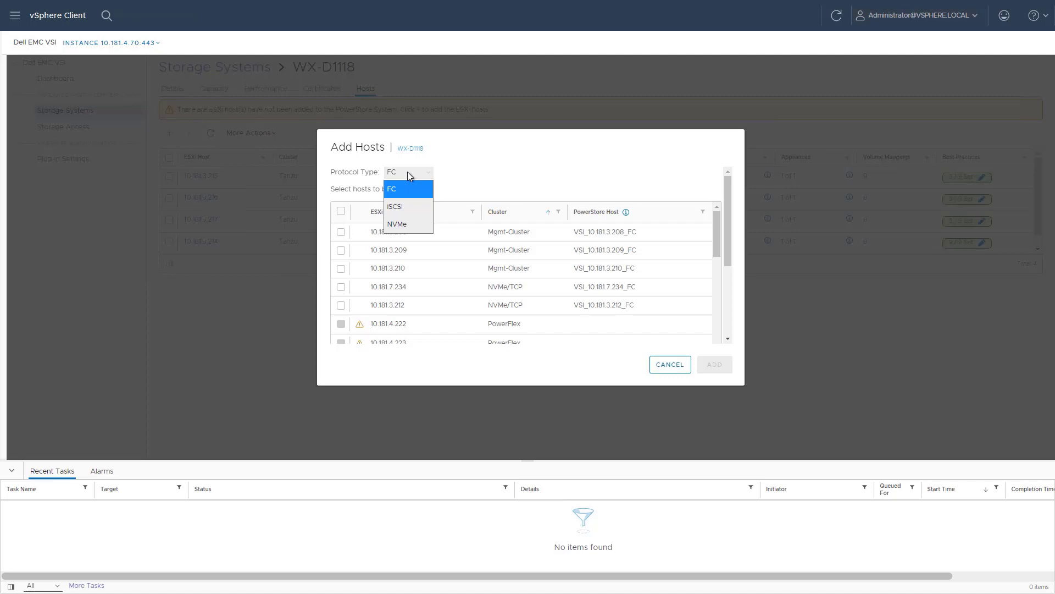
left_click(397, 225)
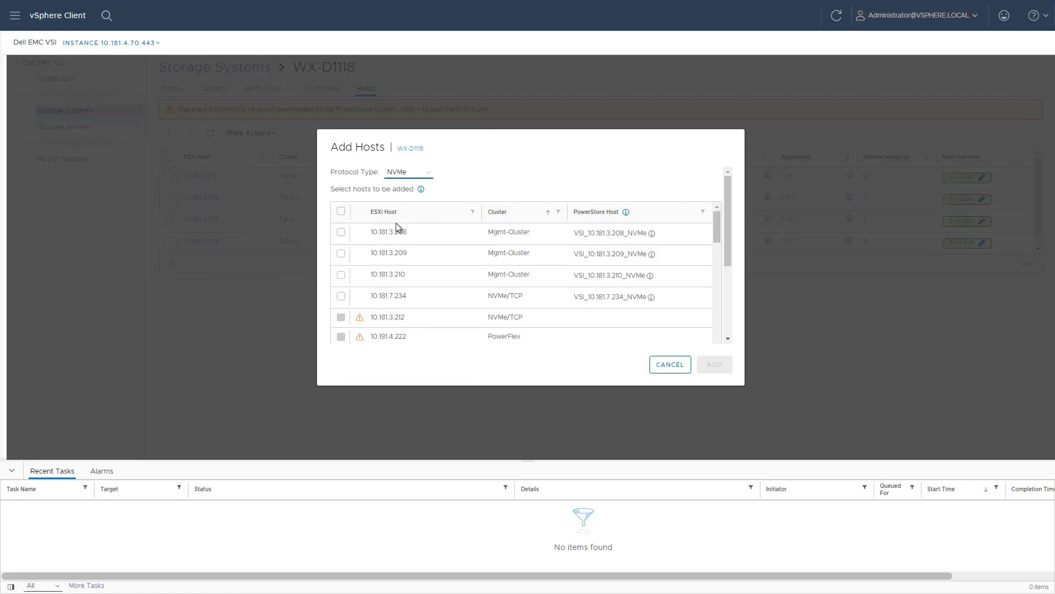
left_click(341, 297)
left_click(716, 368)
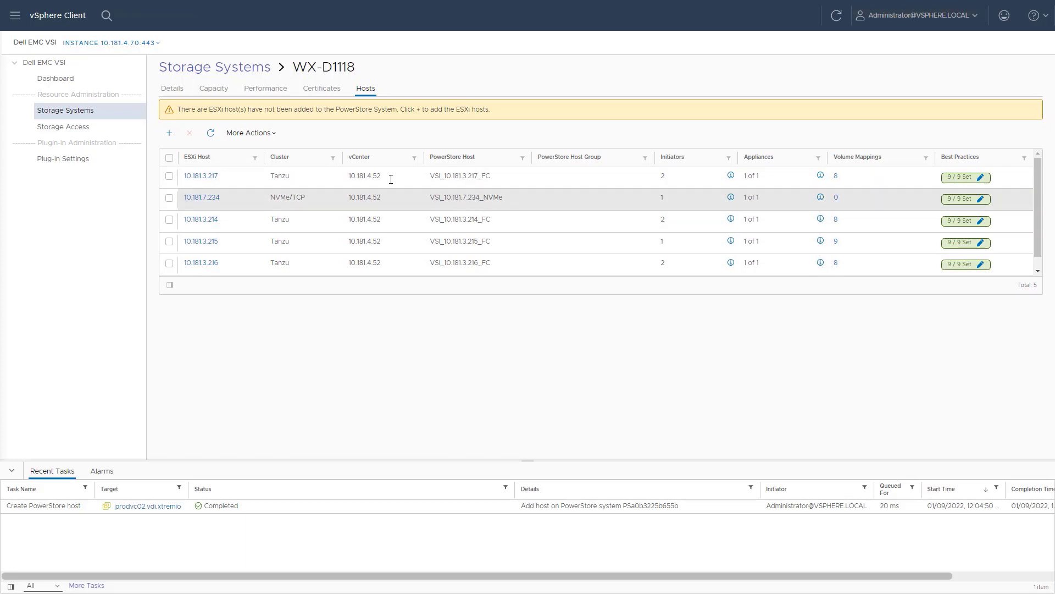
Step: Start a Dell EMC datastore on host 10.181.7.234, keeping the VMFS 6 type
left_click(50, 22)
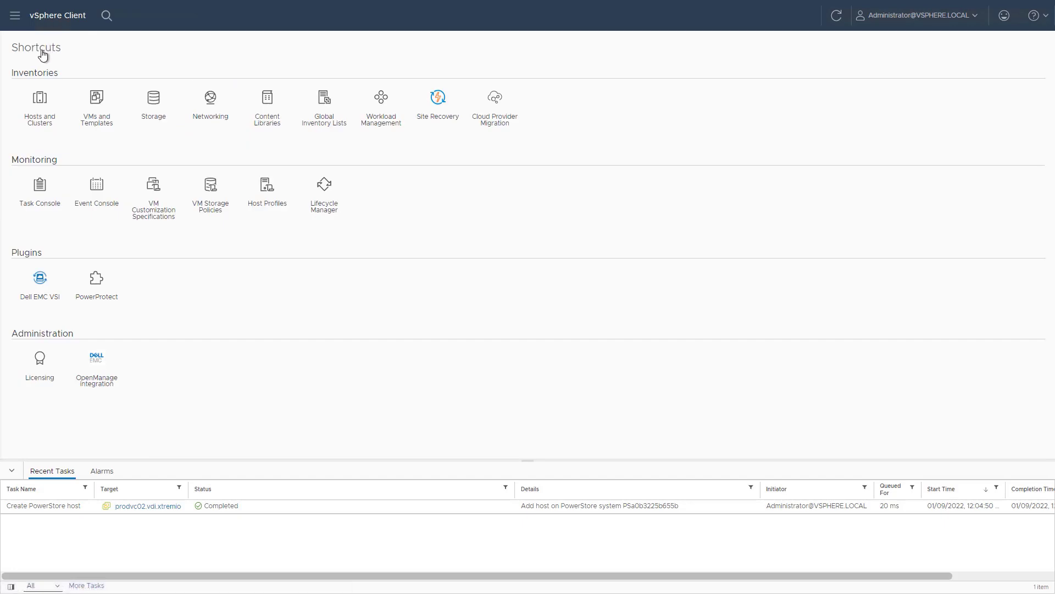
left_click(44, 107)
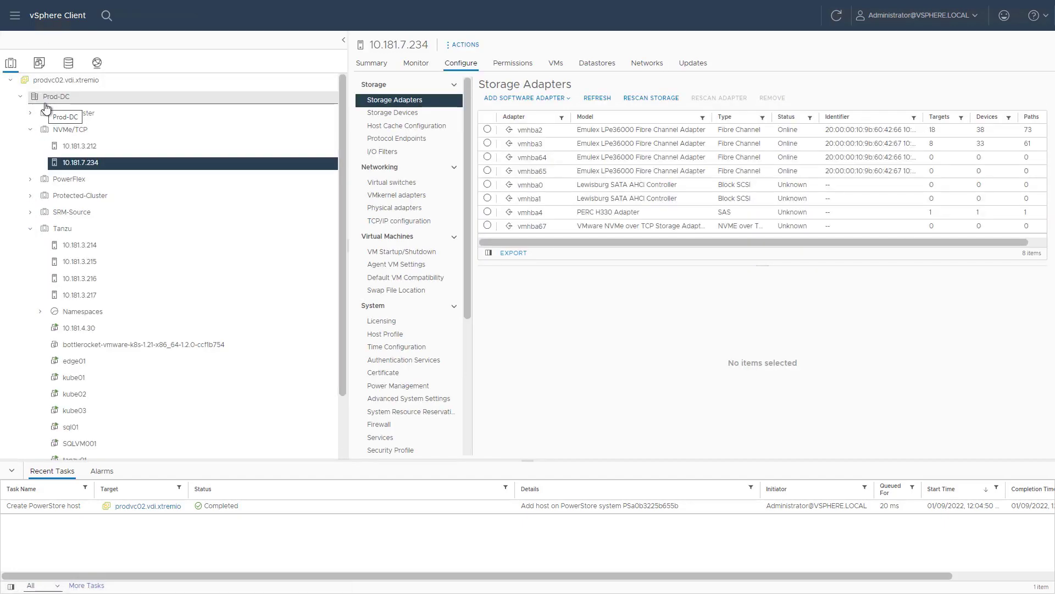
right_click(115, 204)
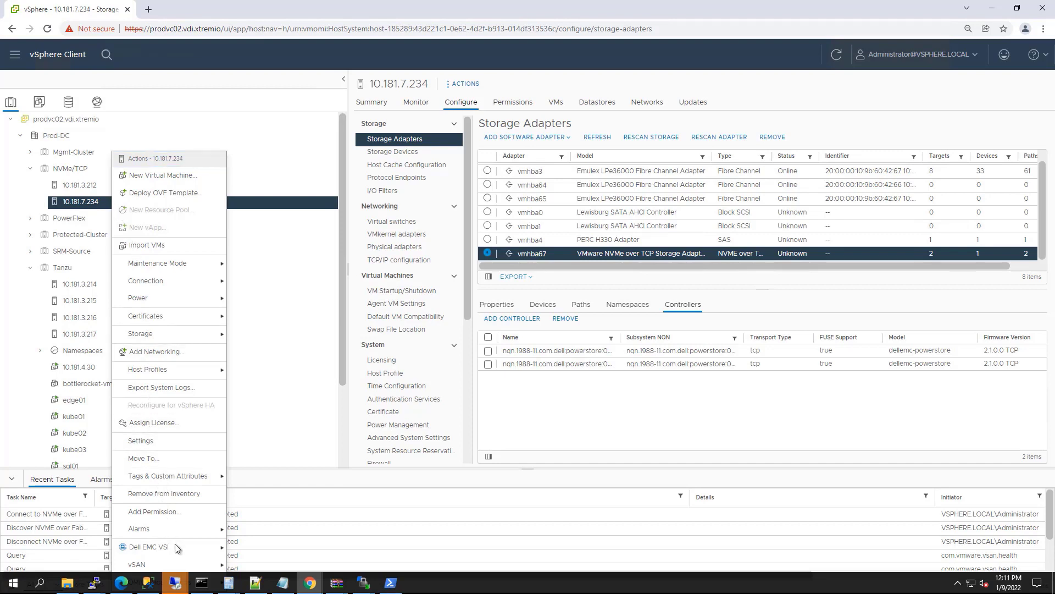
mouse_move(175, 549)
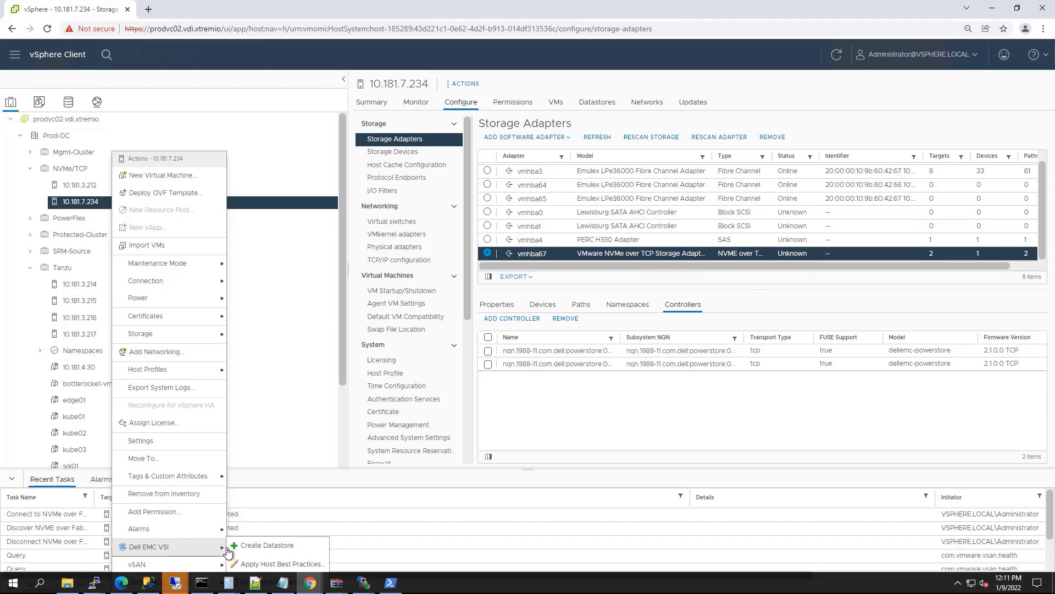
left_click(245, 547)
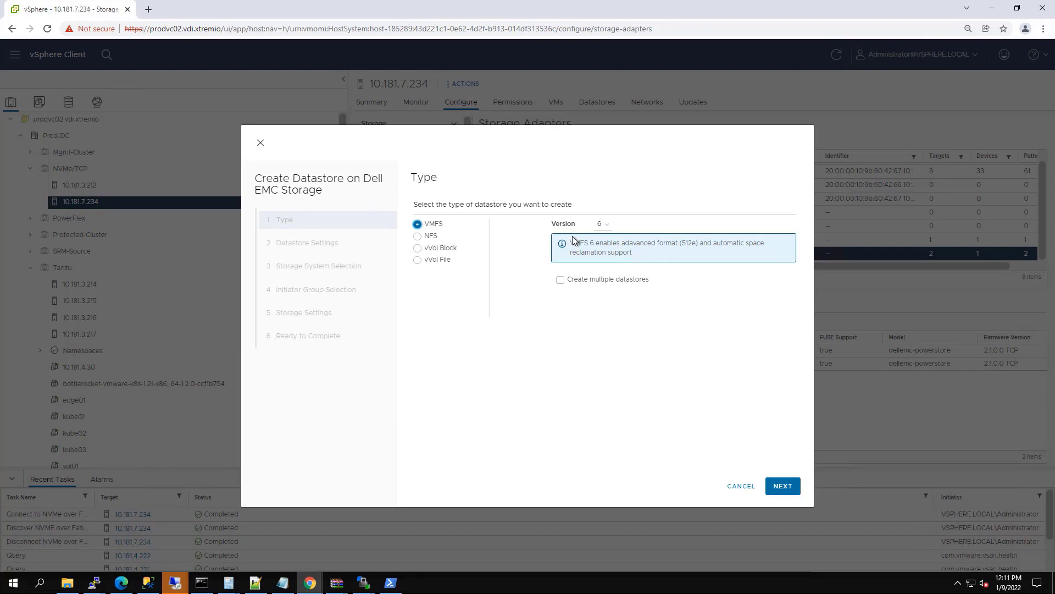
left_click(781, 486)
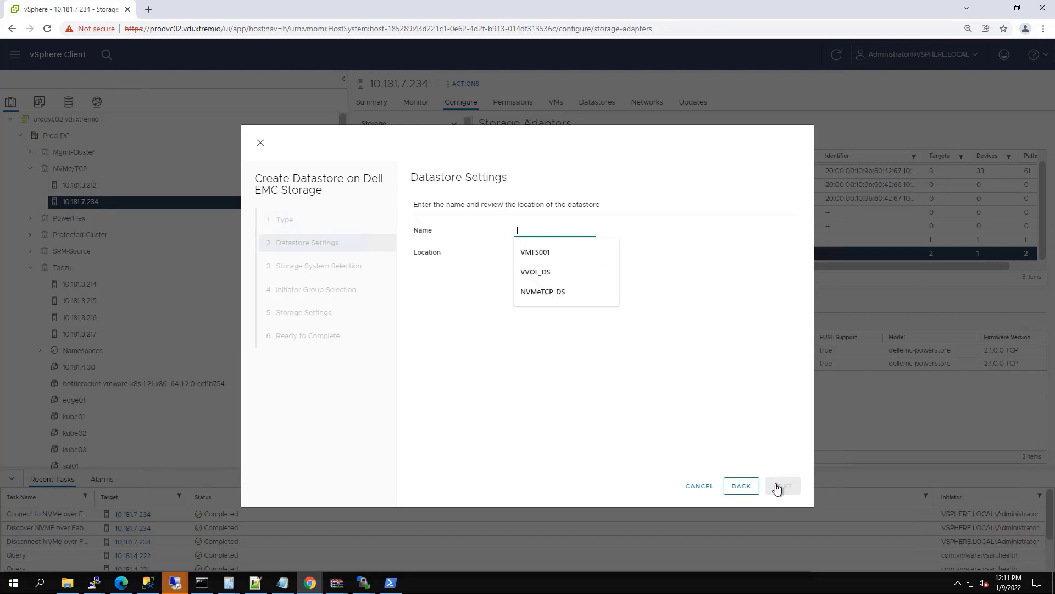
Step: Name it NVMeTCP_DS01 on WX-D1118, mapped to host 10.181.7.234 over NVMe
left_click(542, 296)
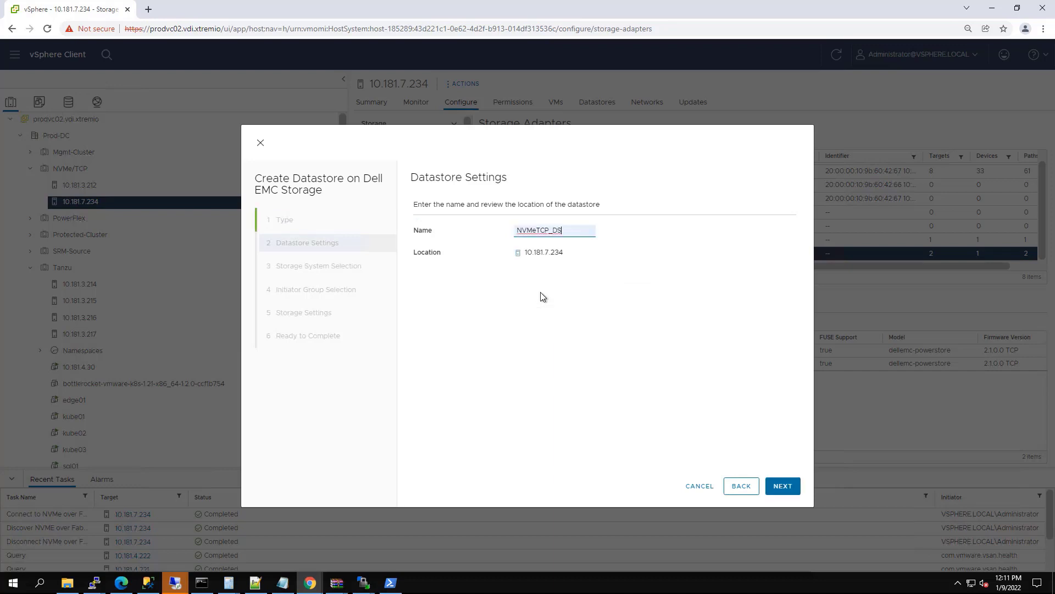
type("01")
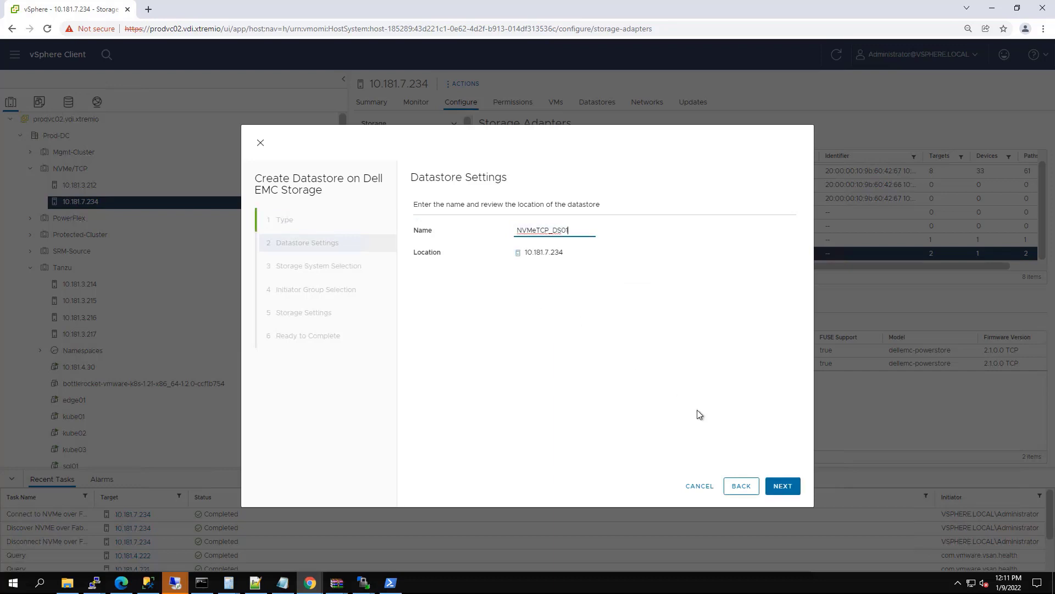
left_click(781, 490)
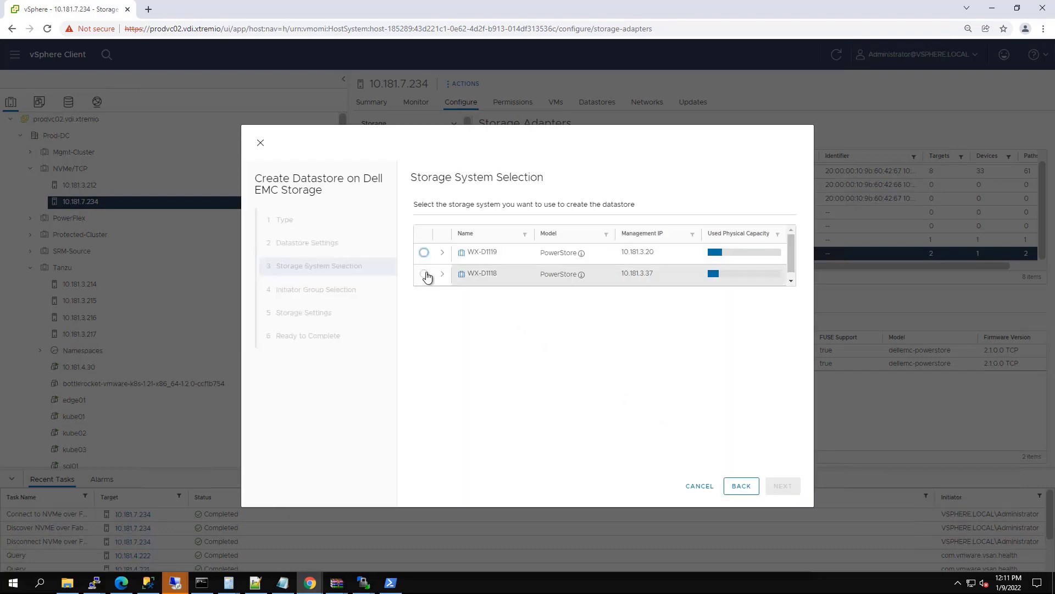
left_click(424, 273)
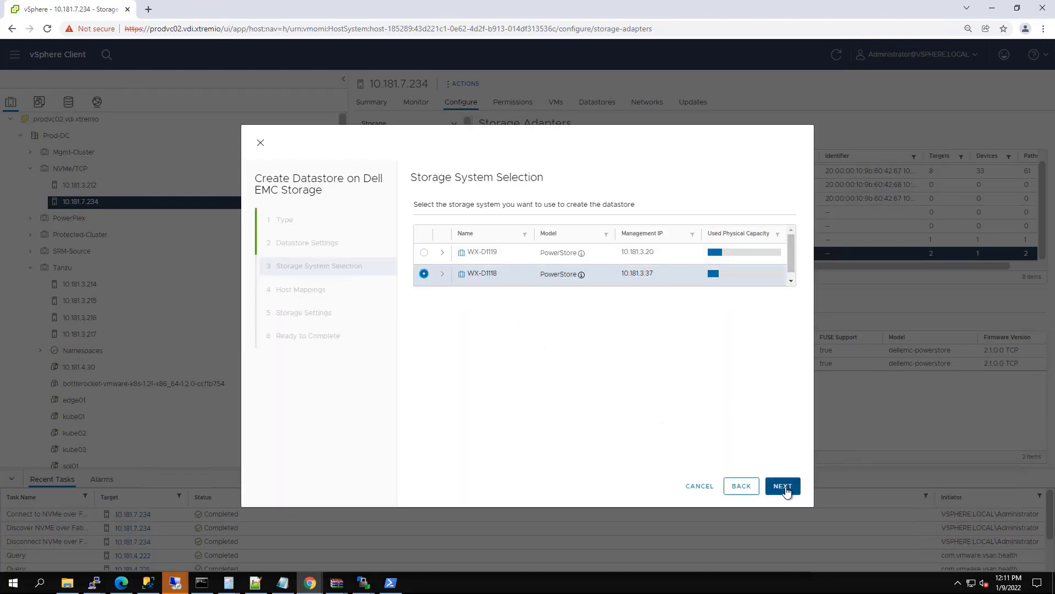
left_click(784, 487)
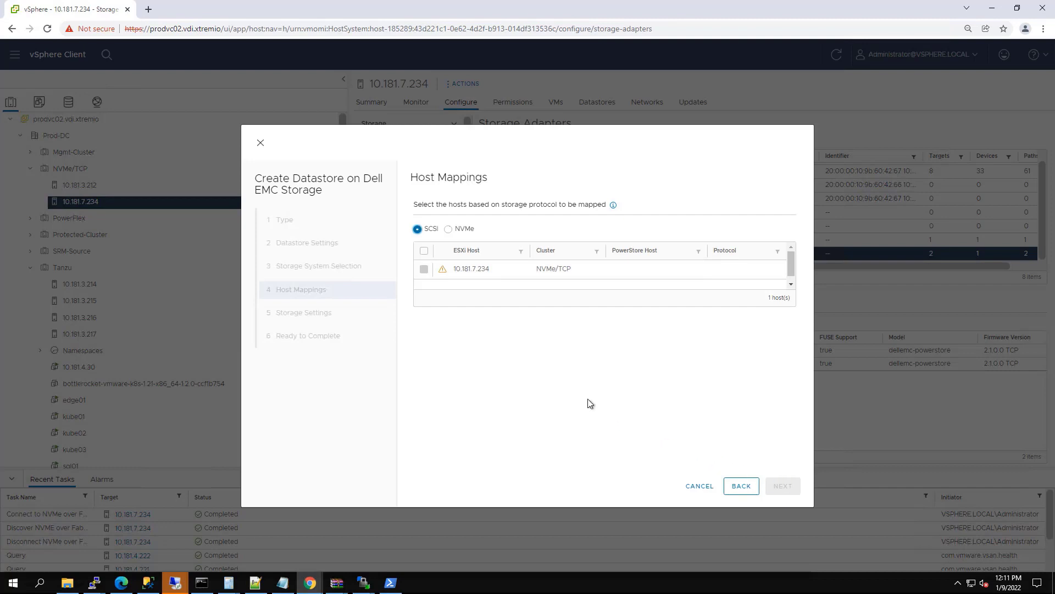
left_click(449, 228)
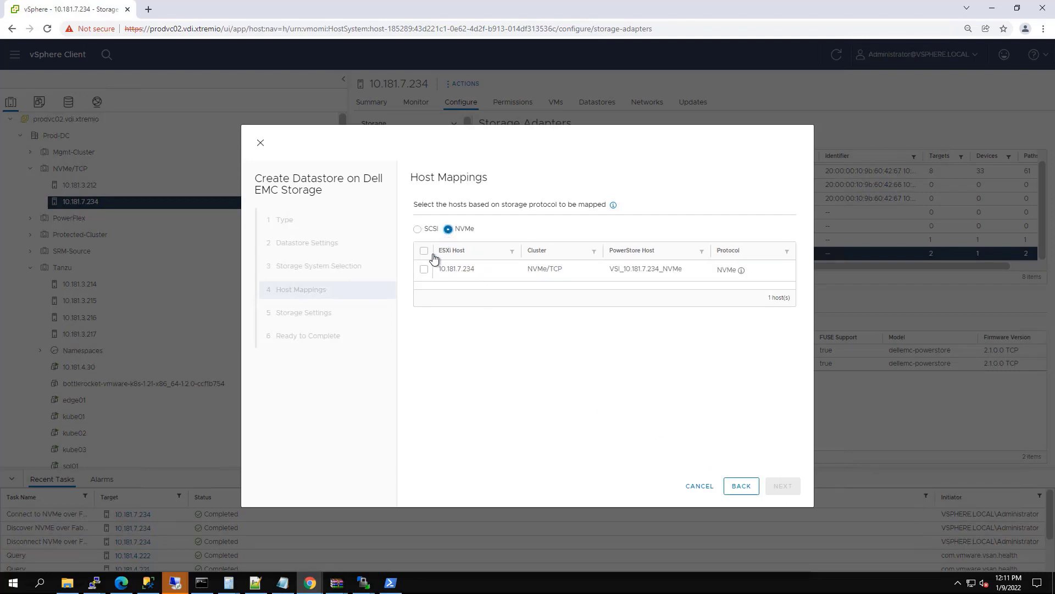
left_click(424, 271)
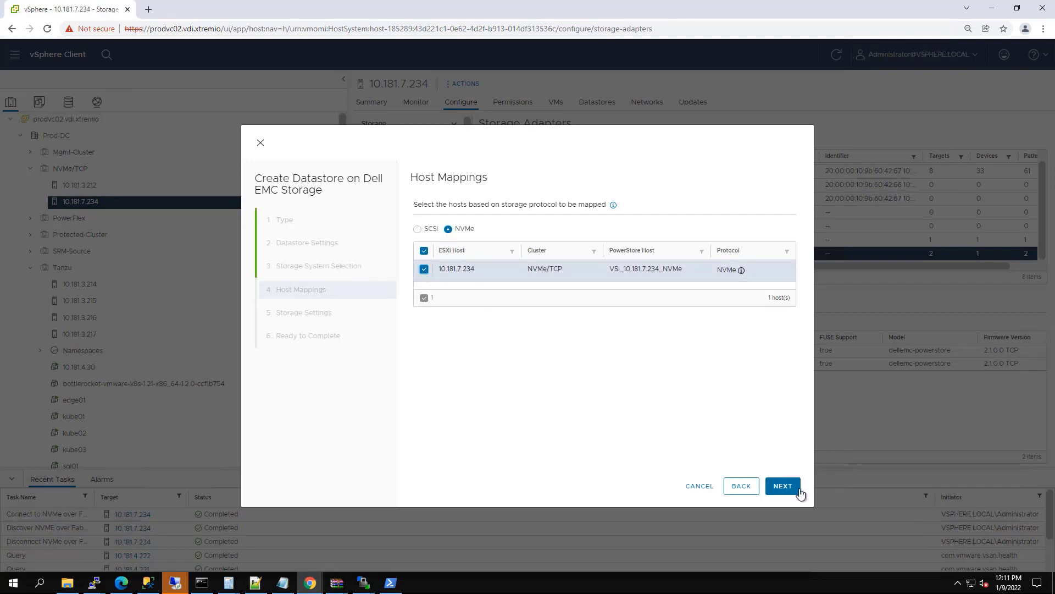
left_click(783, 486)
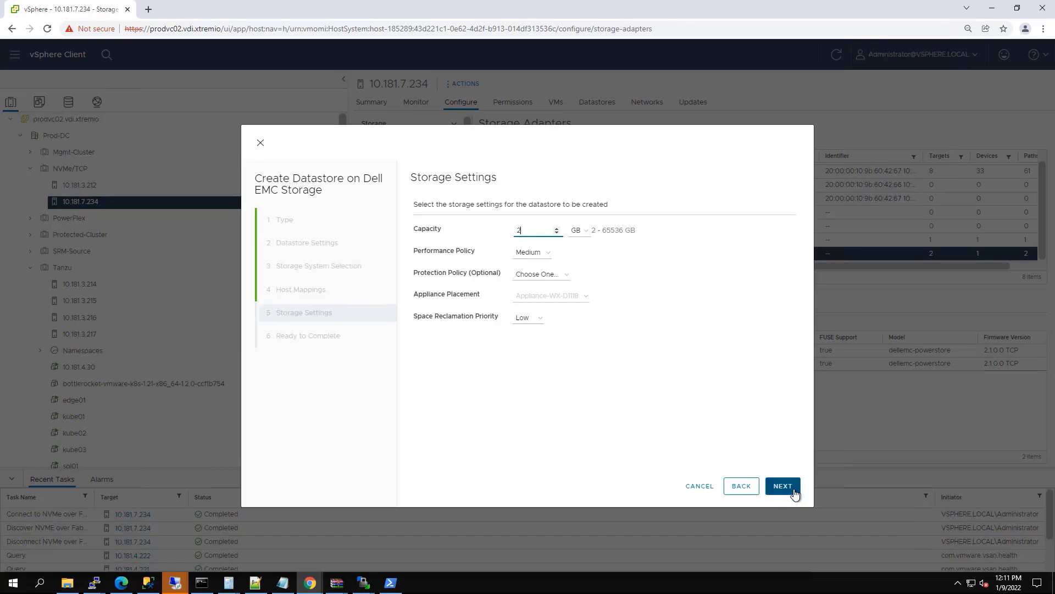
Step: Set 2 TB capacity, Medium performance, Production protection, Low reclamation, and create the datastore
left_click(579, 233)
left_click(577, 264)
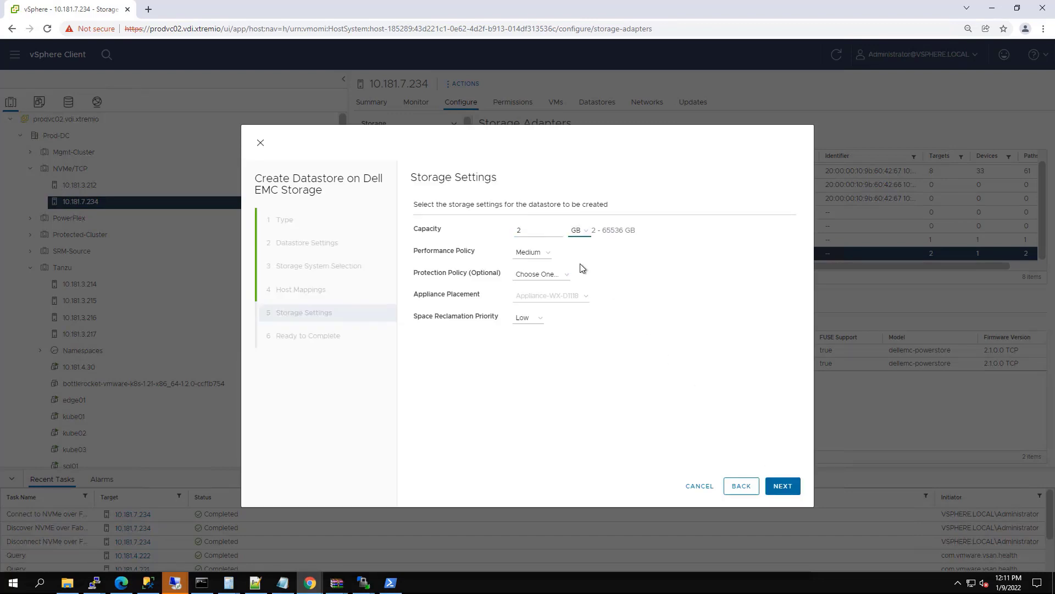
left_click(539, 254)
left_click(538, 254)
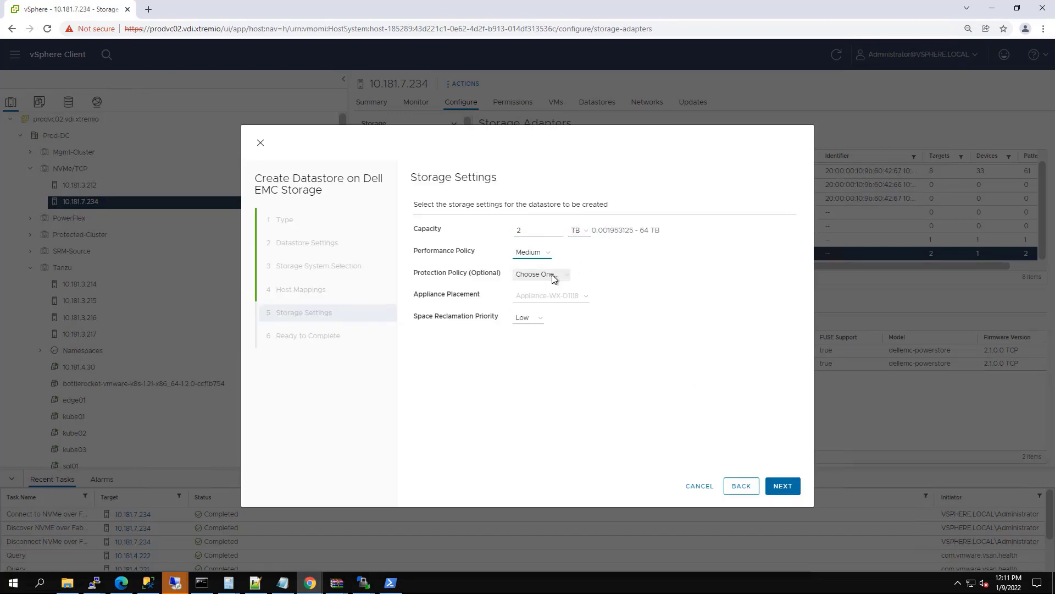
left_click(553, 275)
left_click(542, 308)
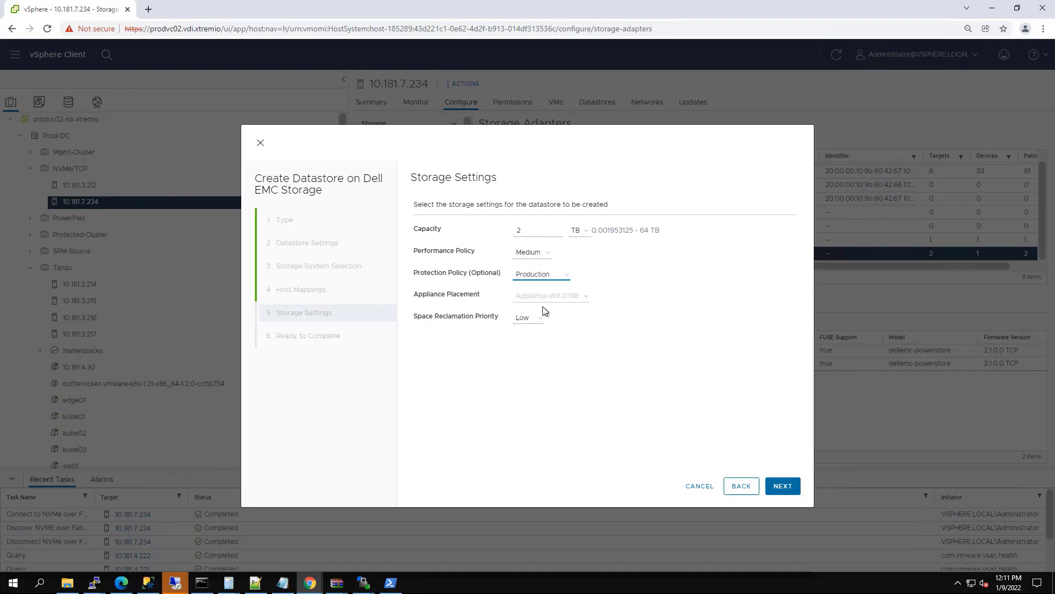
left_click(533, 324)
left_click(534, 323)
left_click(783, 487)
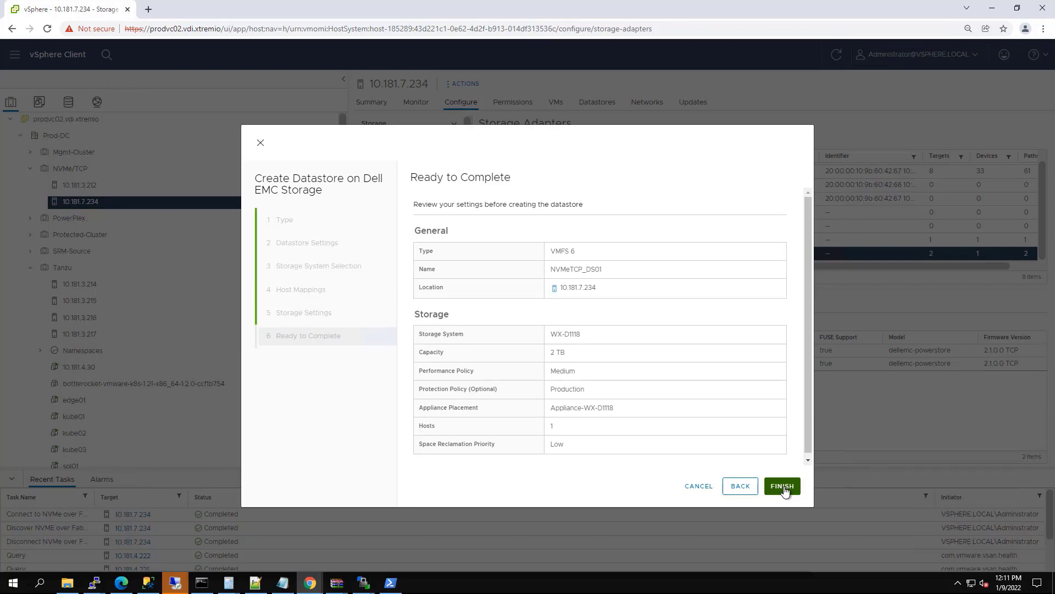
left_click(783, 487)
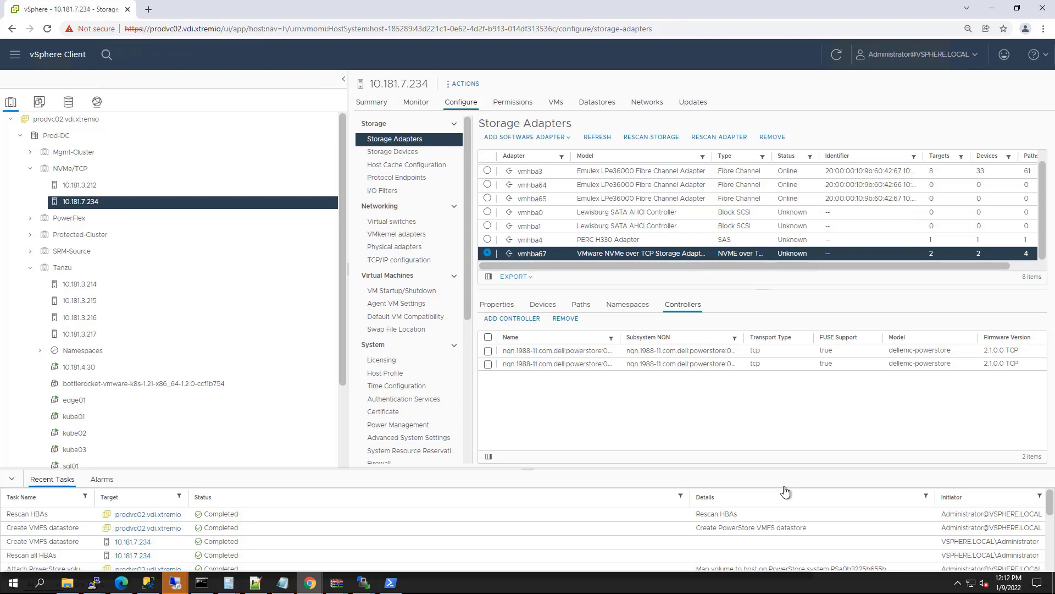
Step: Show vmhba67's devices and select the LUN 18 disk backing the datastore
left_click(533, 306)
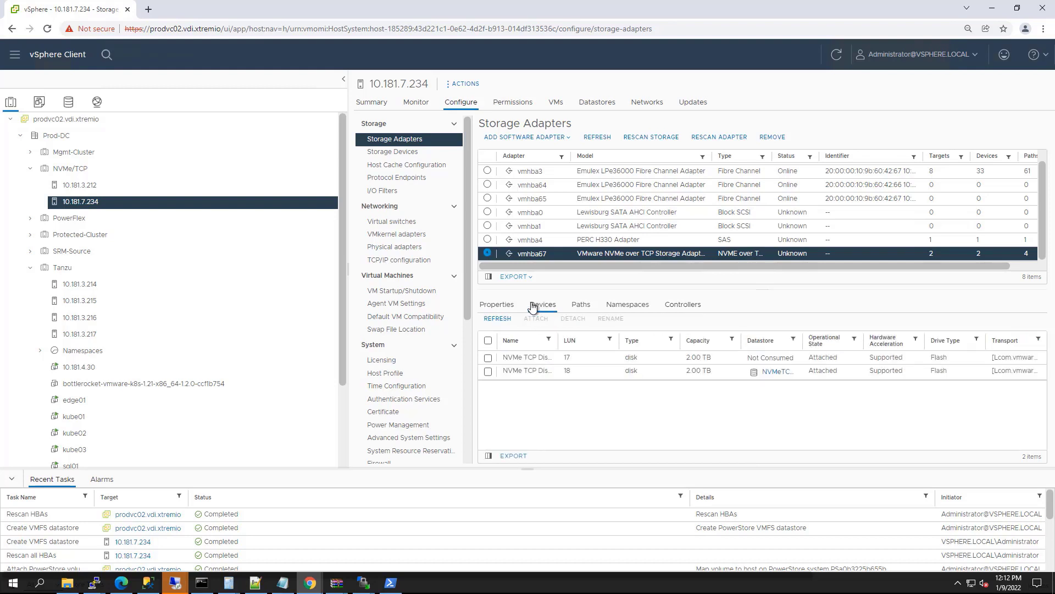
left_click(488, 372)
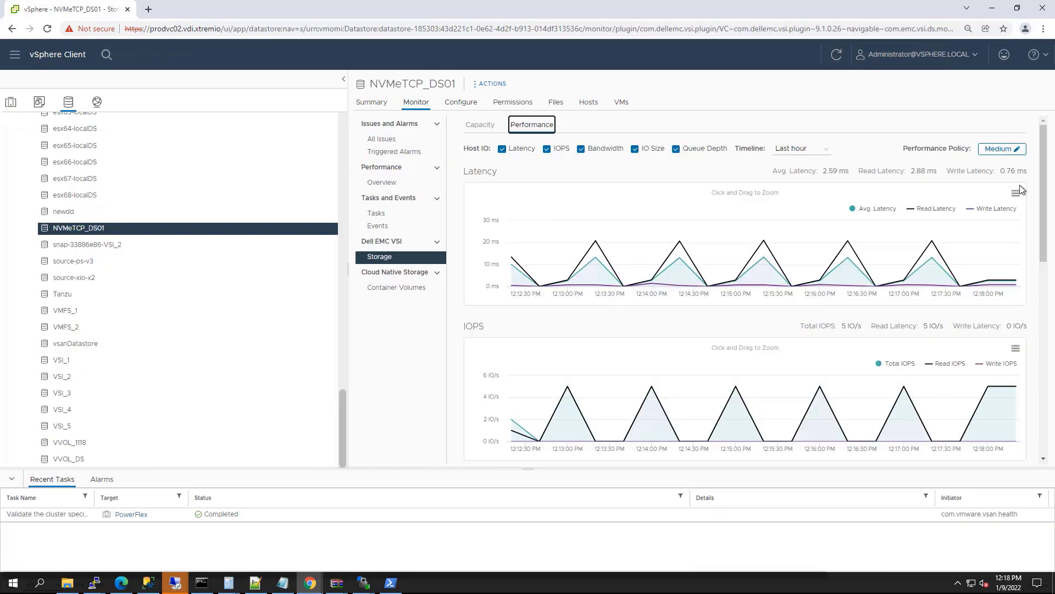
Step: Open NVMeTCP_DS01's Dell EMC VSI capacity view
left_click_drag(1048, 227, 1048, 262)
scroll(1048, 263, "down", 7)
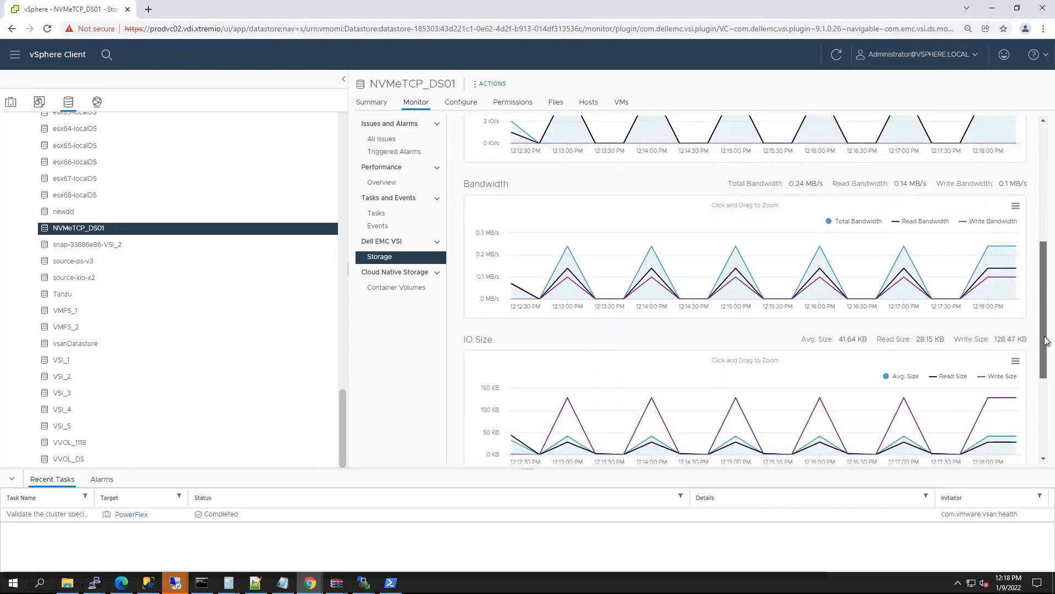
scroll(558, 142, "up", 9)
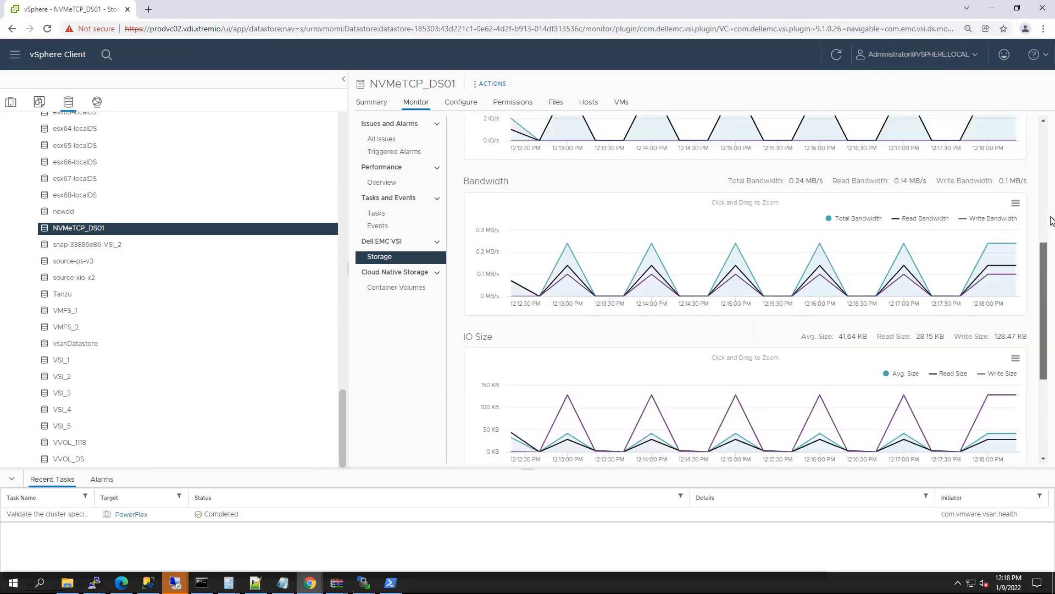
left_click(480, 124)
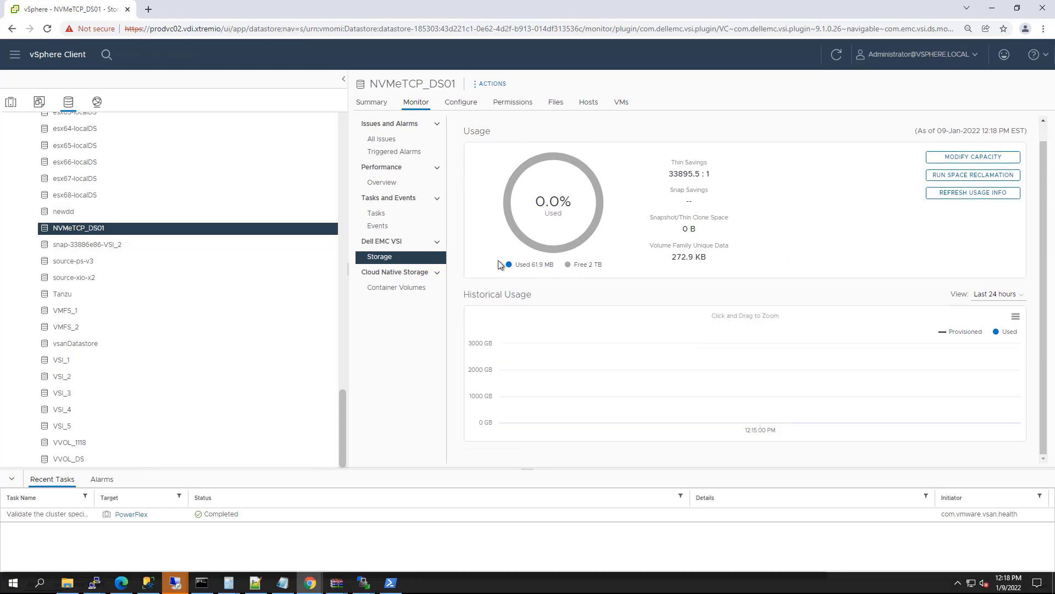
scroll(500, 264, "up", 1)
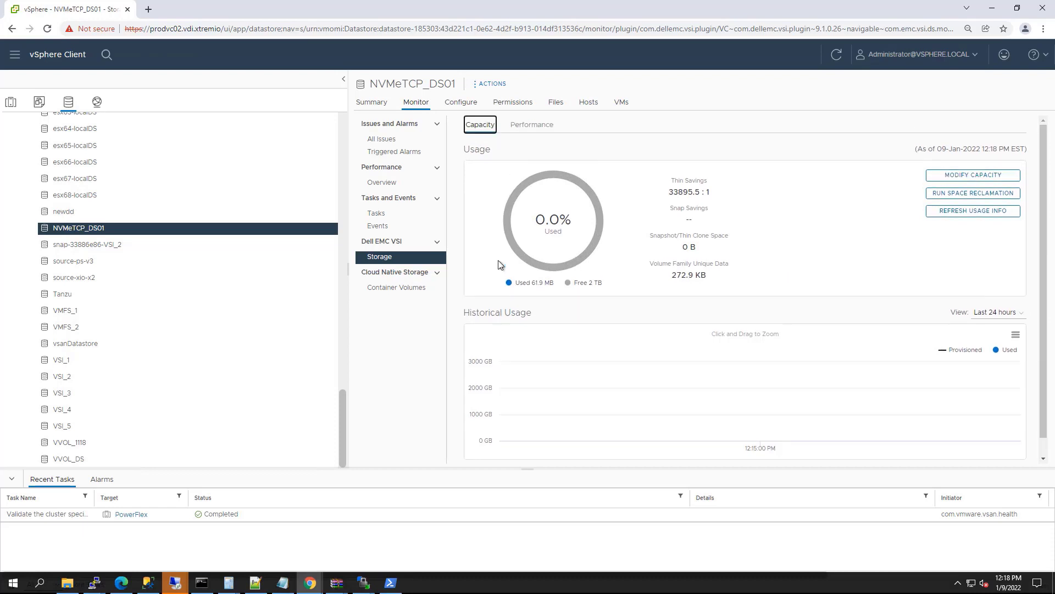
Step: Increase NVMeTCP_DS01's capacity to 3 TB and view its summary
left_click(959, 176)
double_click(718, 289)
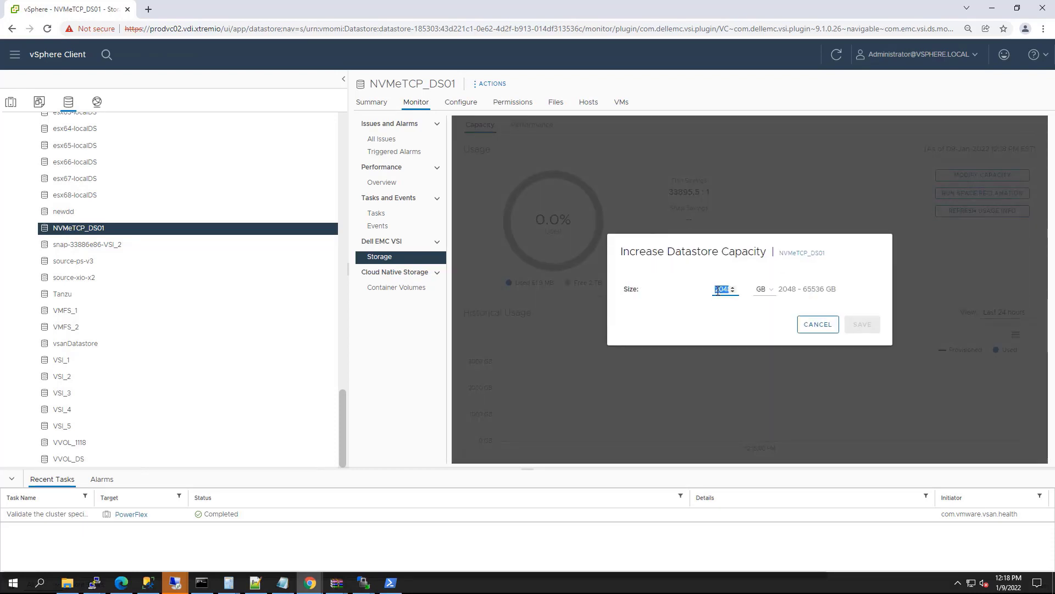
type("3")
left_click(762, 289)
left_click(761, 320)
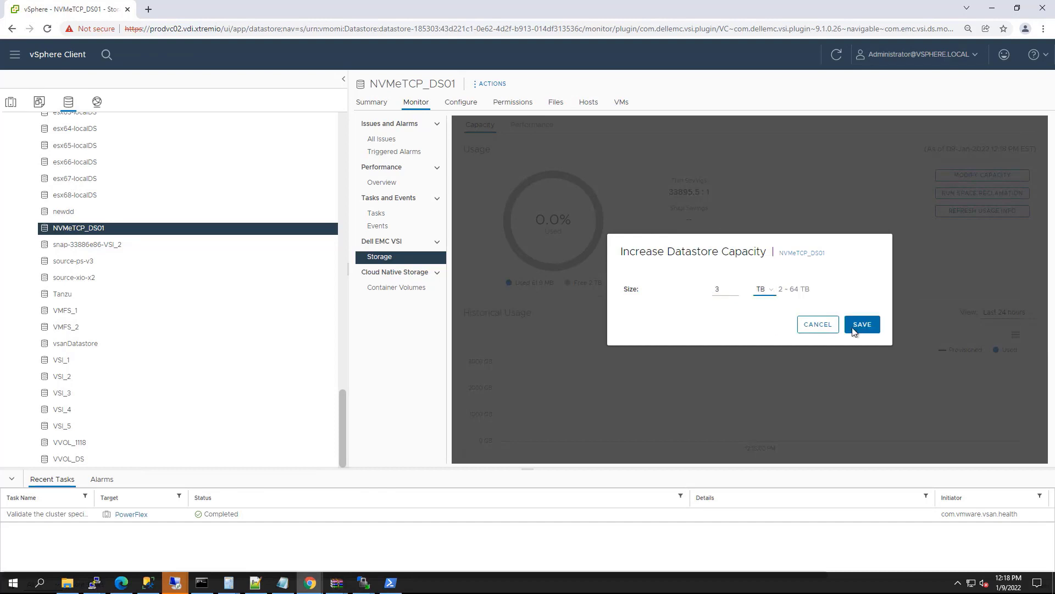
left_click(862, 325)
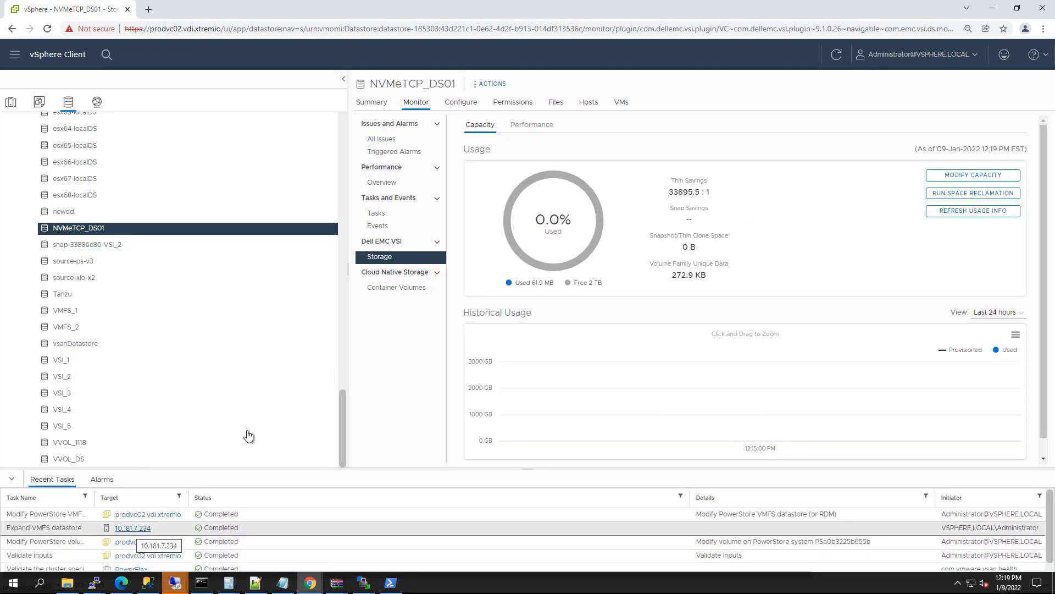
left_click(374, 104)
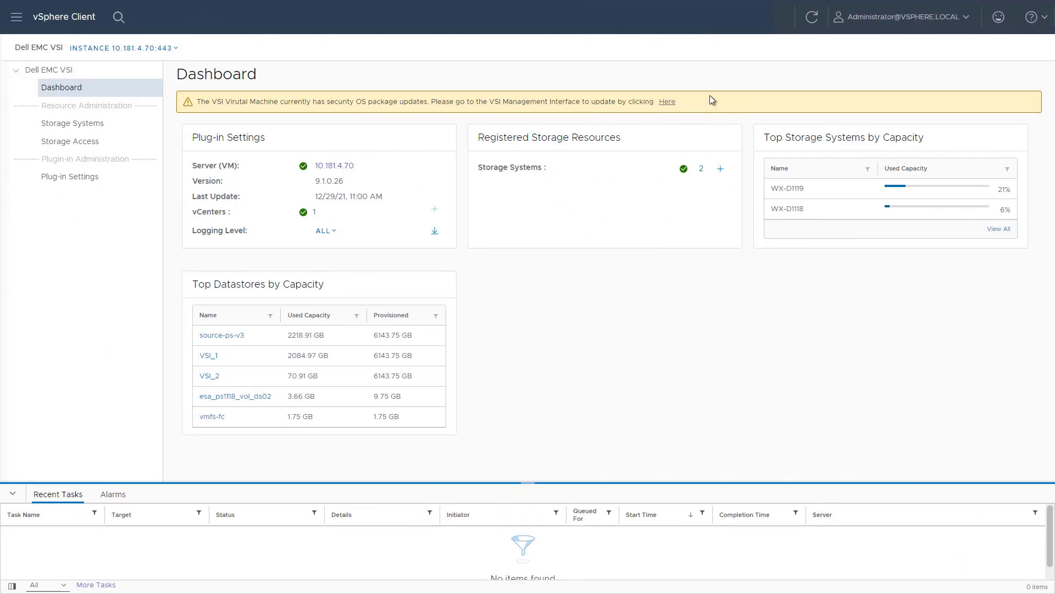
Step: Acknowledge the session disruption and start the VSI VM's Photon OS security updates
left_click(666, 102)
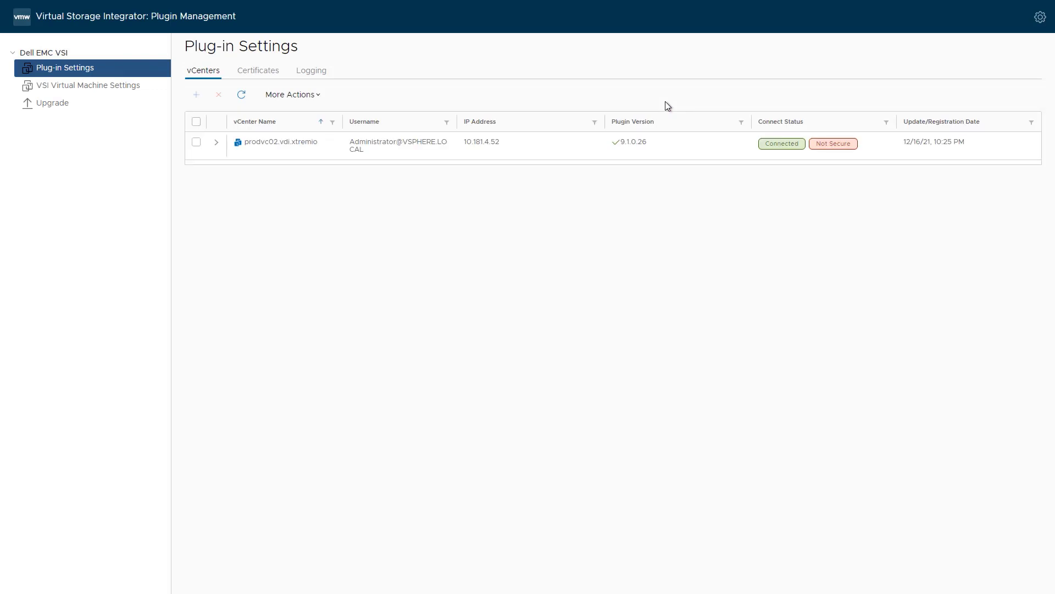
left_click(130, 92)
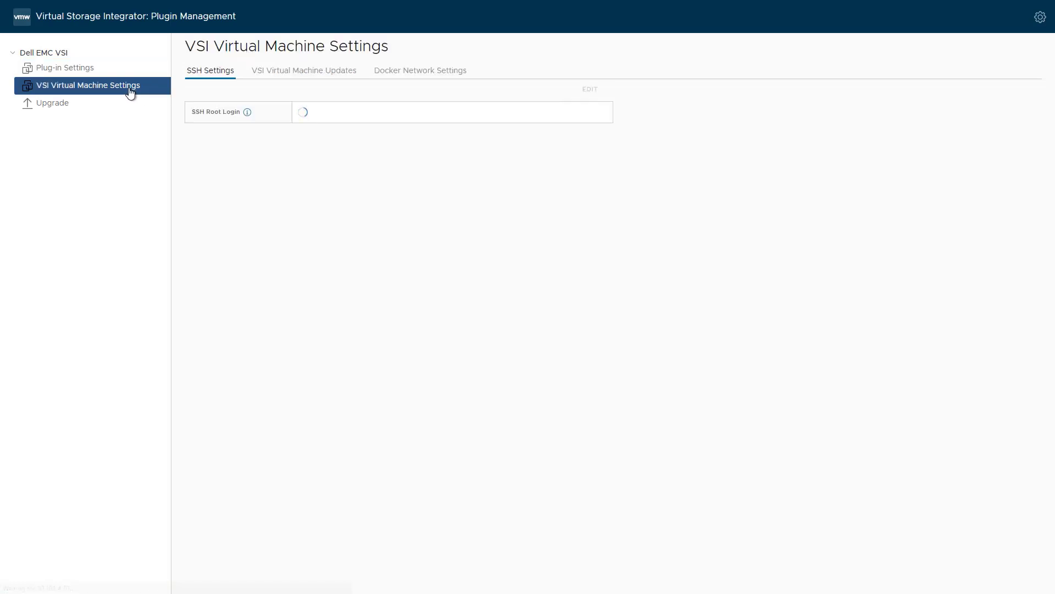
left_click(276, 73)
left_click(389, 299)
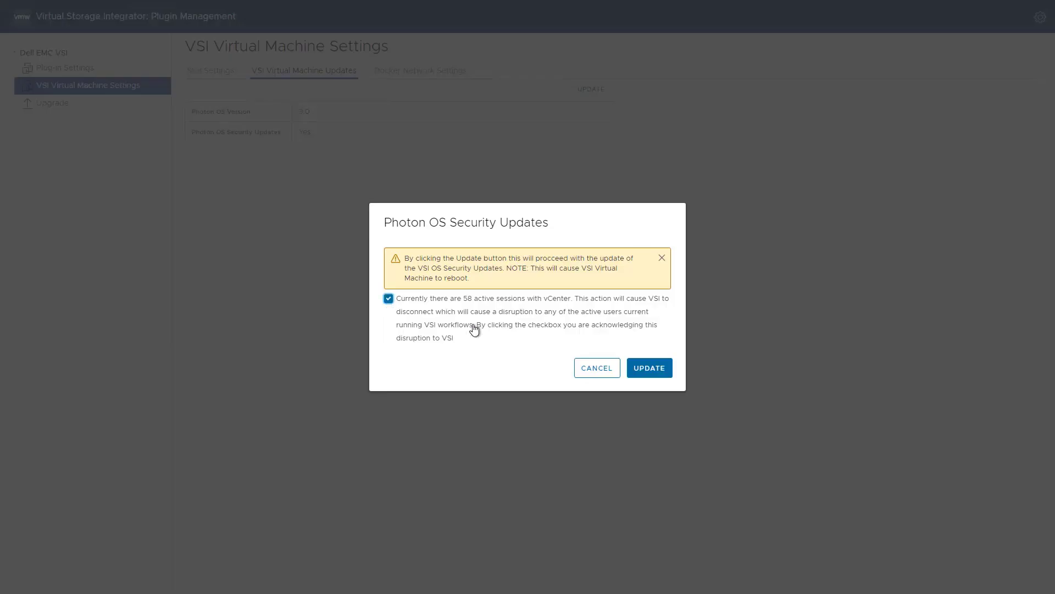
left_click(650, 369)
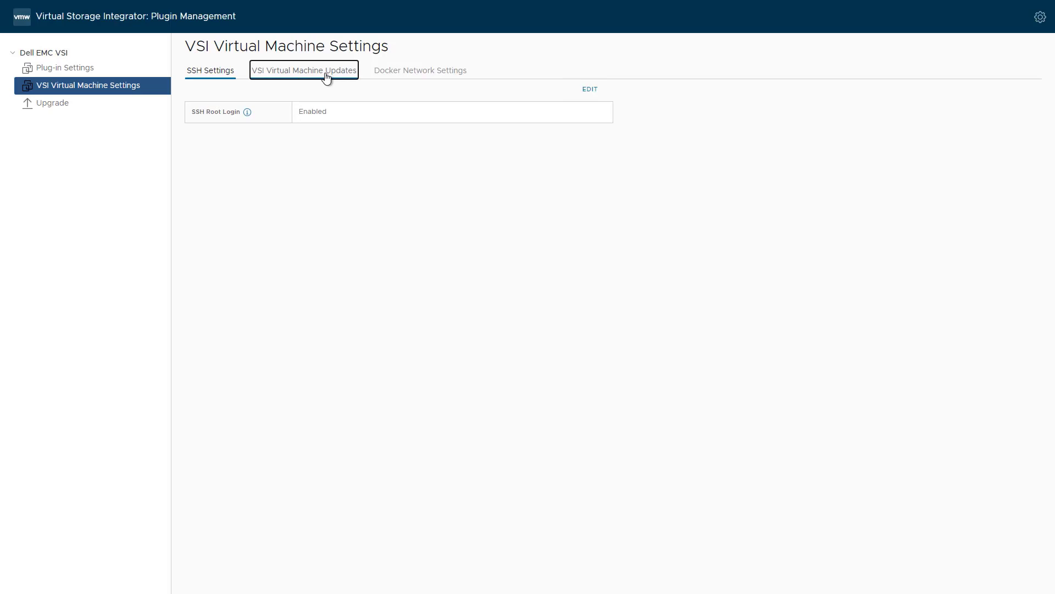
left_click(326, 78)
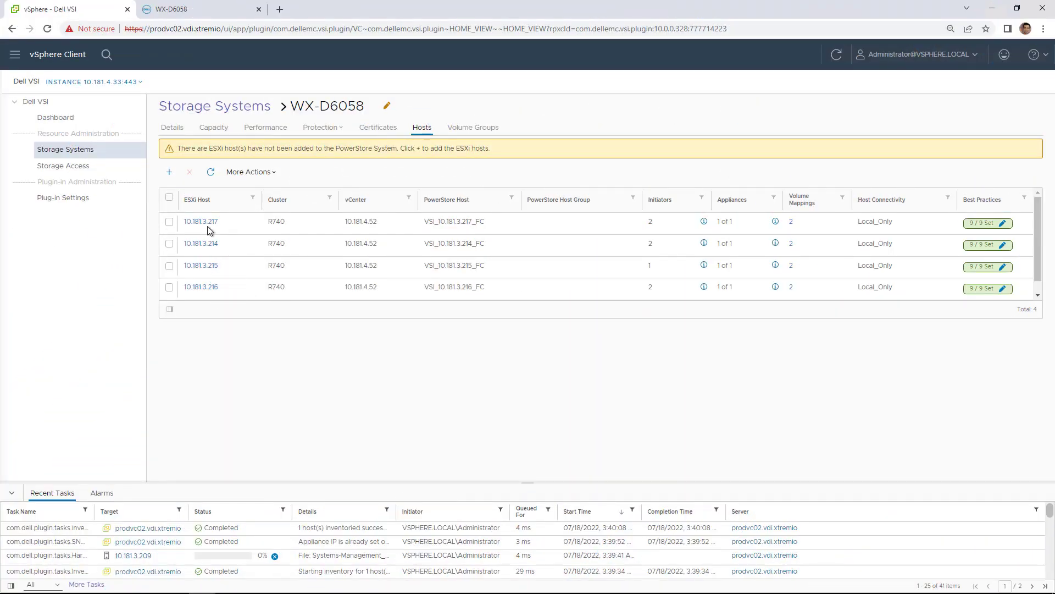
Step: View the R740 cluster's datastores in Hosts and Clusters, then bring up the WX-D6058 PowerStore tab
left_click(57, 57)
left_click(40, 139)
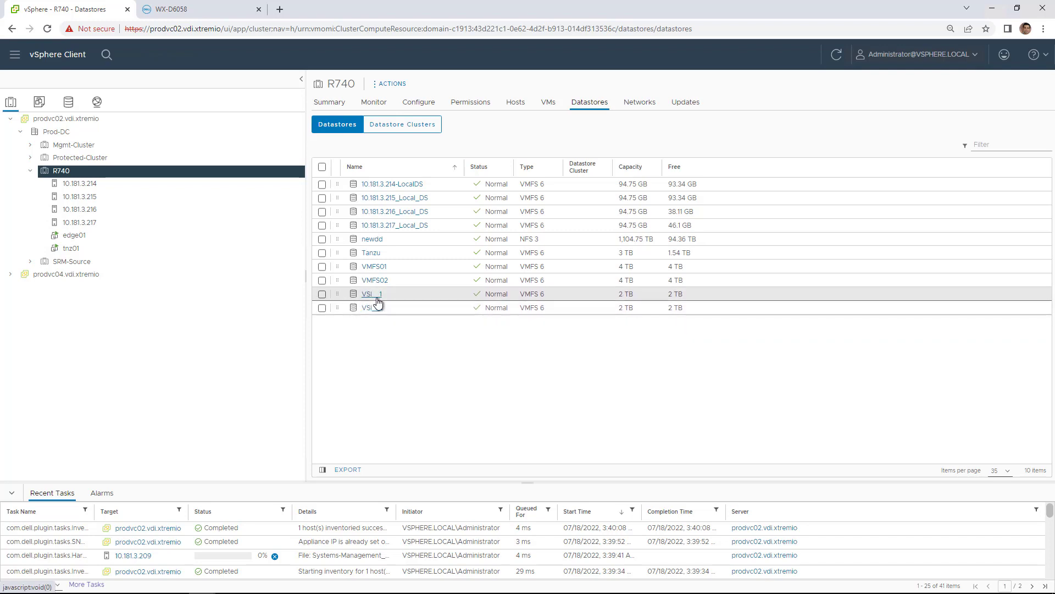
left_click(197, 14)
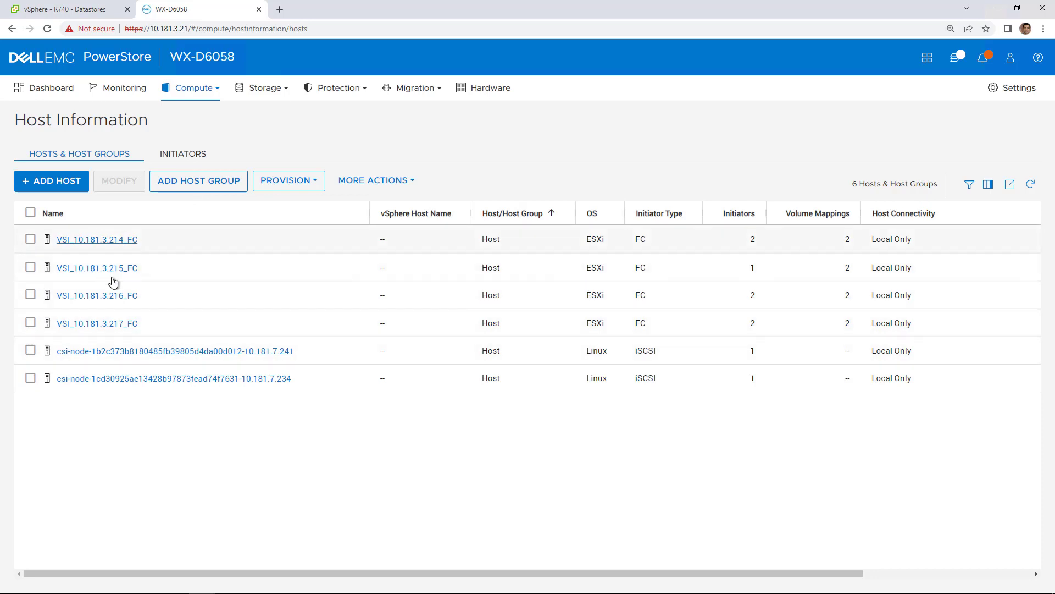
Step: Check WX-D6058's volumes list, then its empty Volume Groups list in PowerStore Manager
left_click(257, 90)
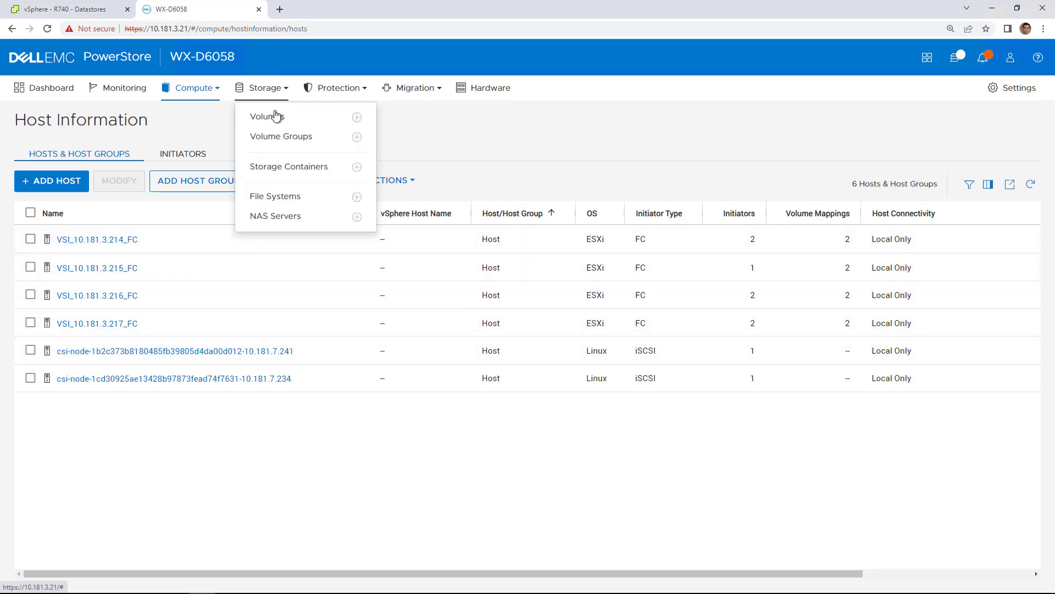
left_click(278, 118)
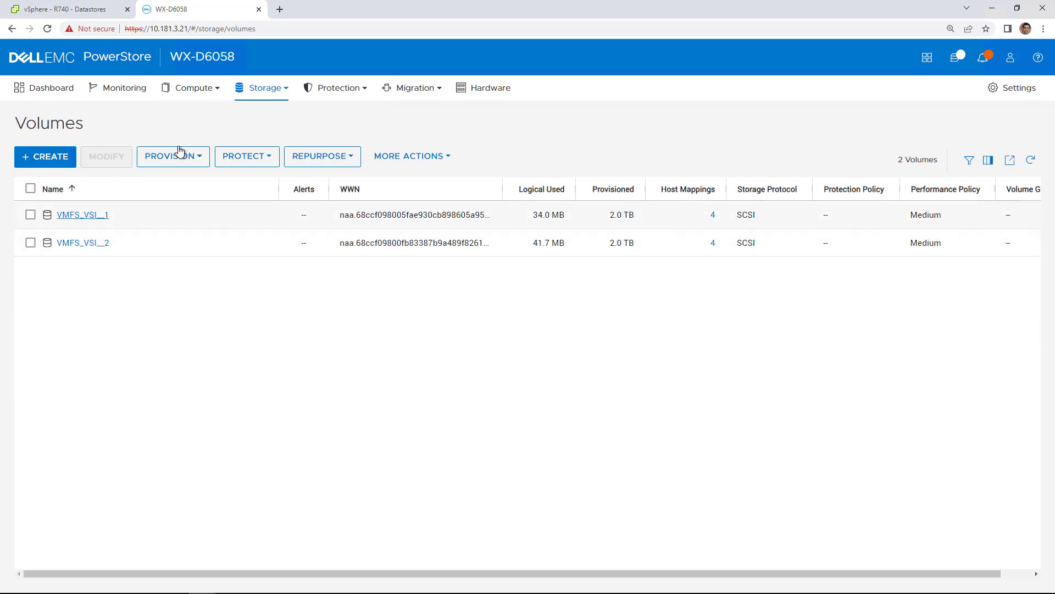
left_click(256, 90)
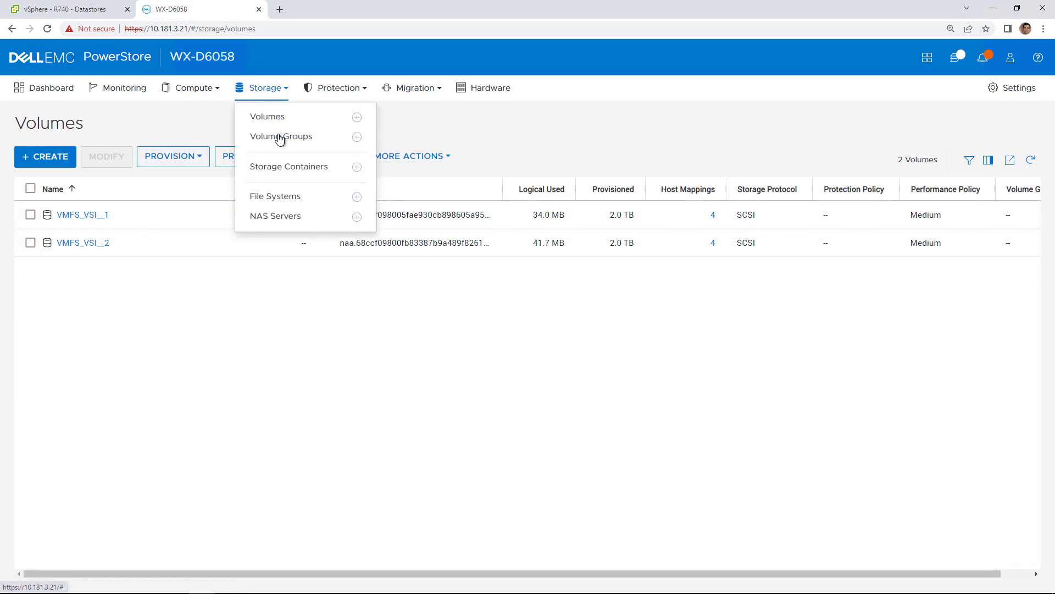
left_click(278, 137)
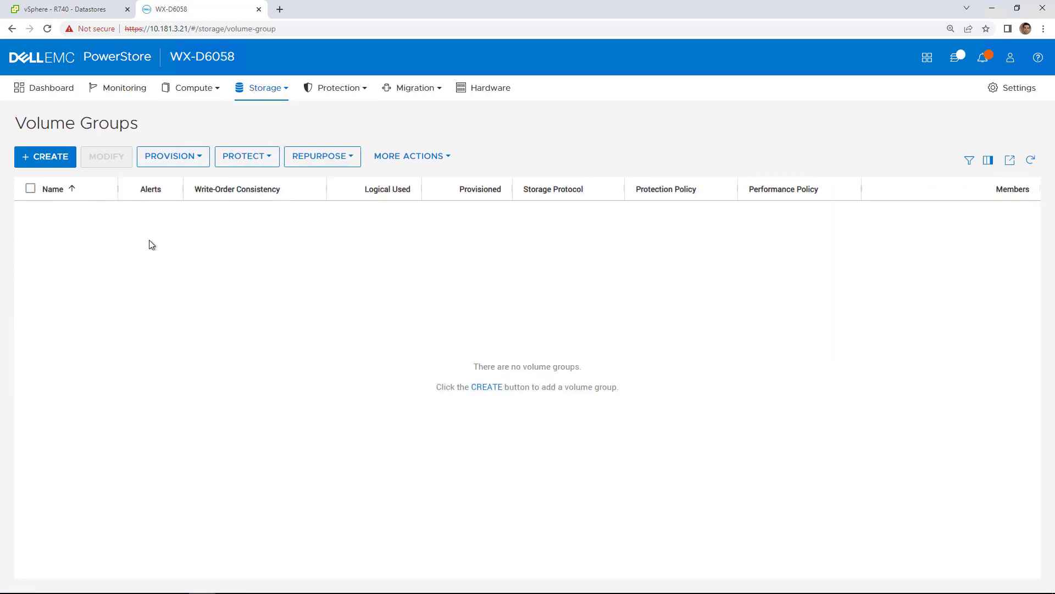
Step: Return to vSphere Client and open the Dell VSI dashboard from Shortcuts
left_click(89, 10)
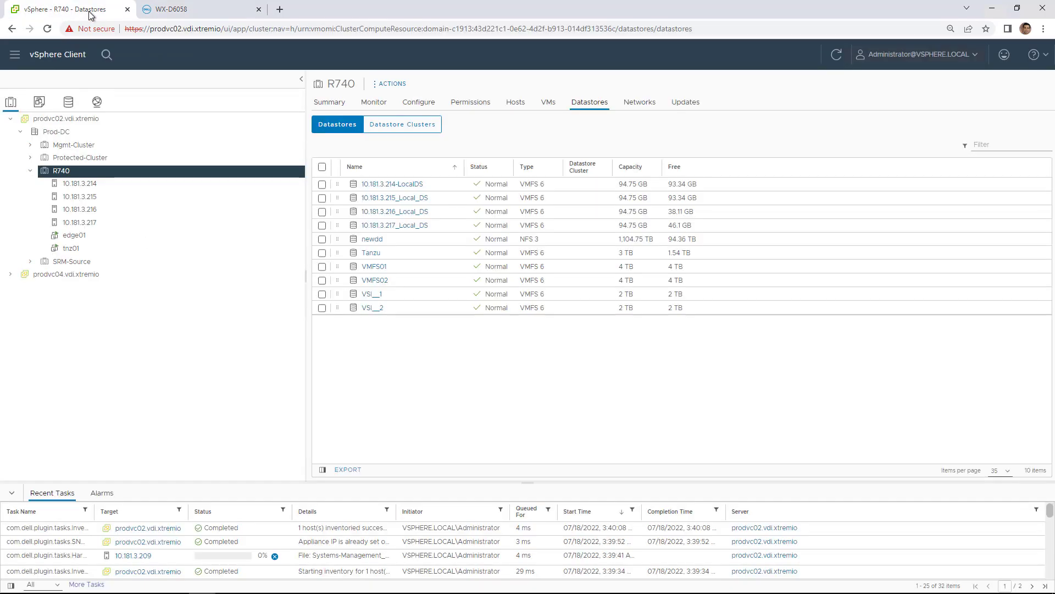
left_click(65, 57)
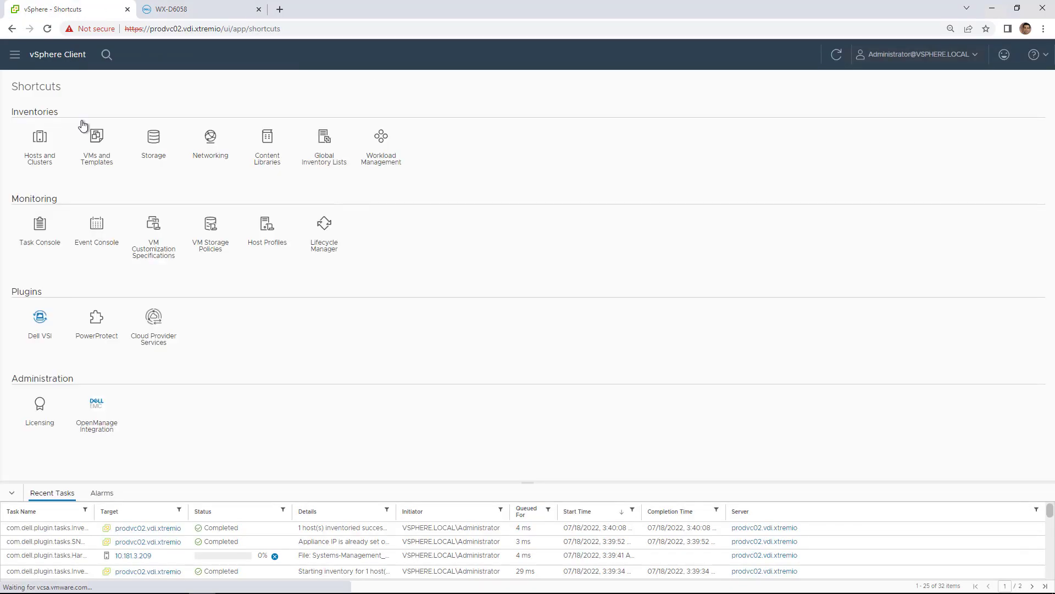
left_click(37, 316)
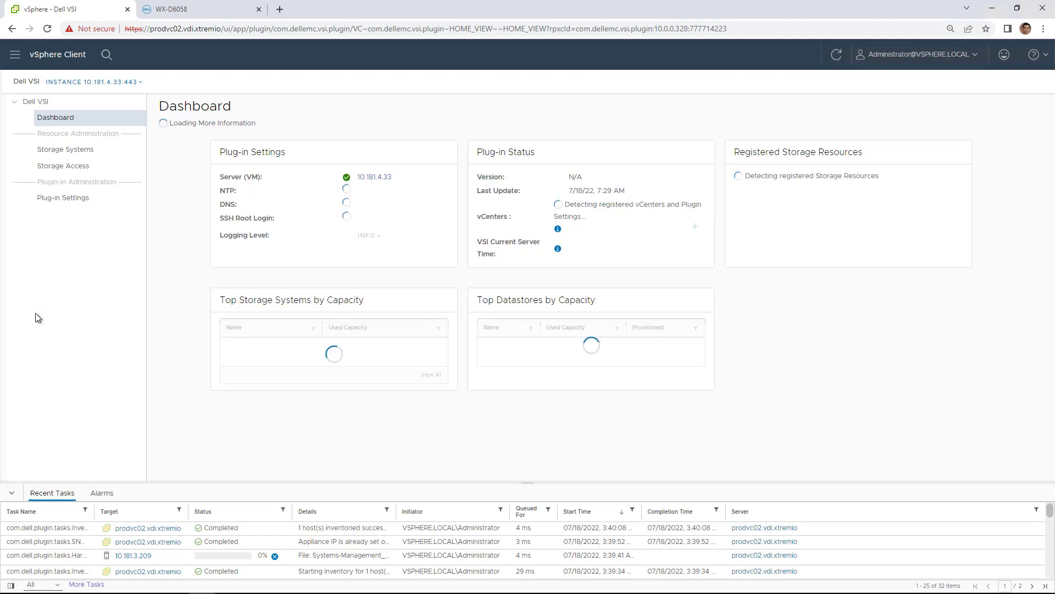
Step: Start a new volume group on storage system WX-D6058 and name it VG01
left_click(92, 156)
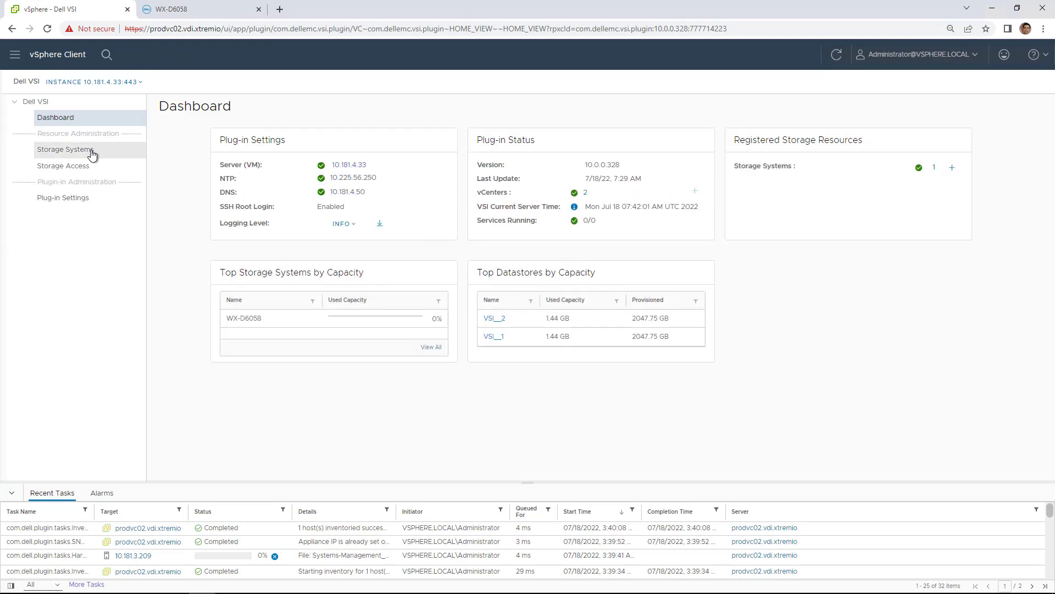
left_click(218, 176)
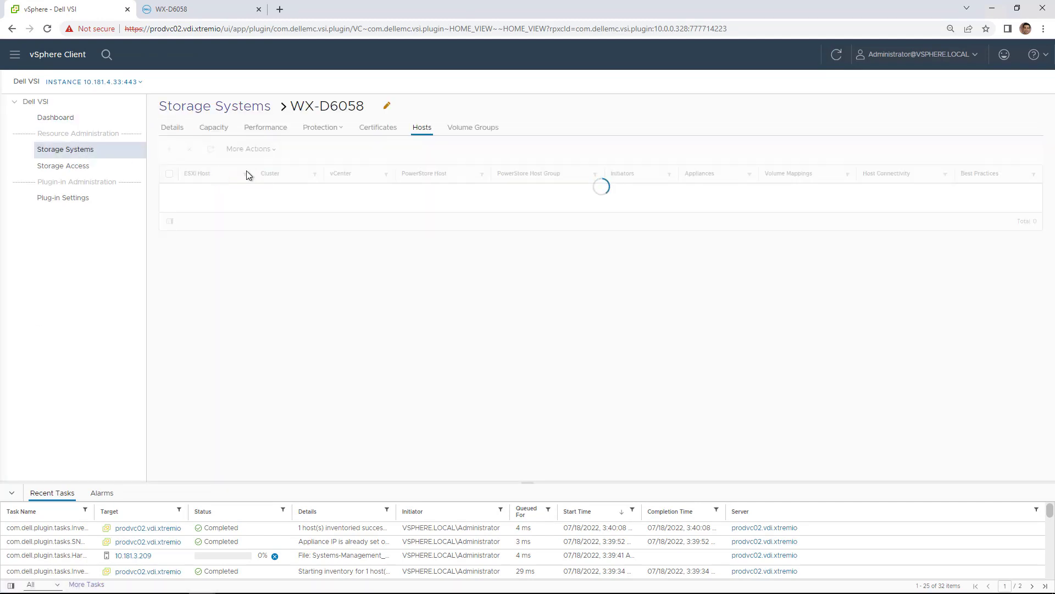
left_click(467, 126)
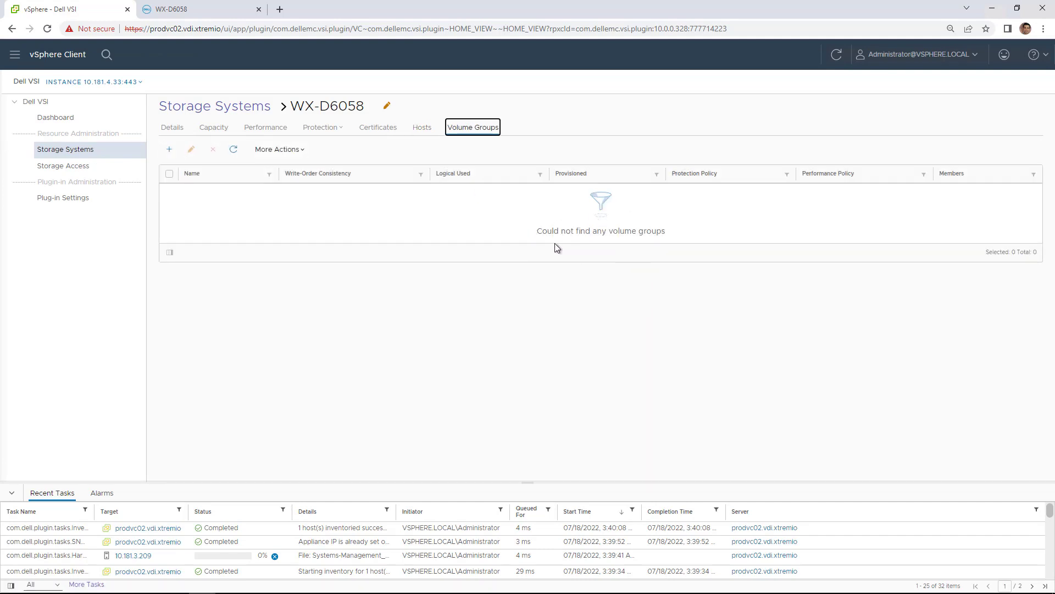
left_click(170, 149)
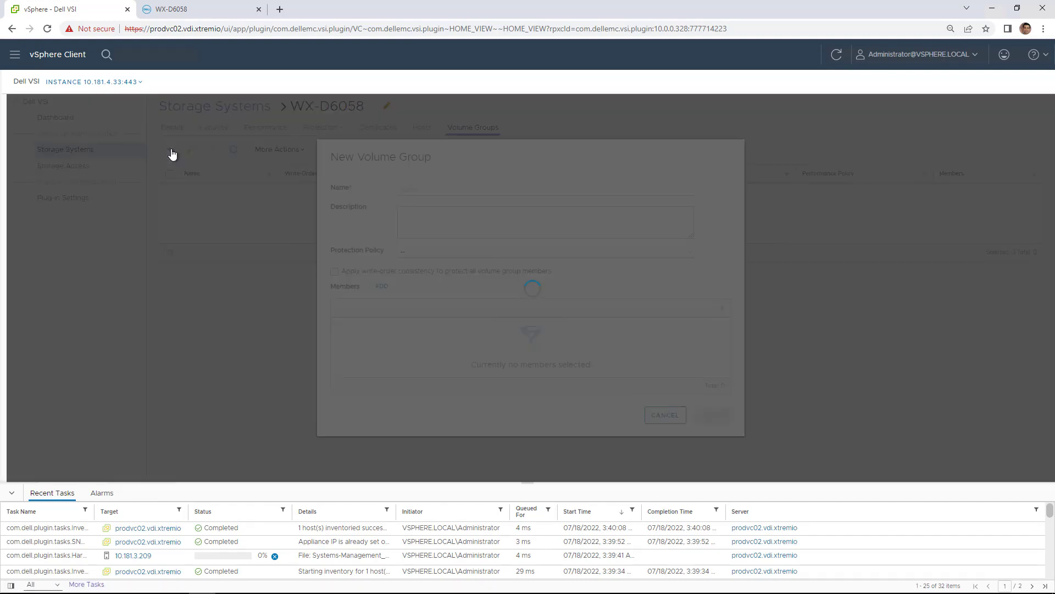
left_click(421, 189)
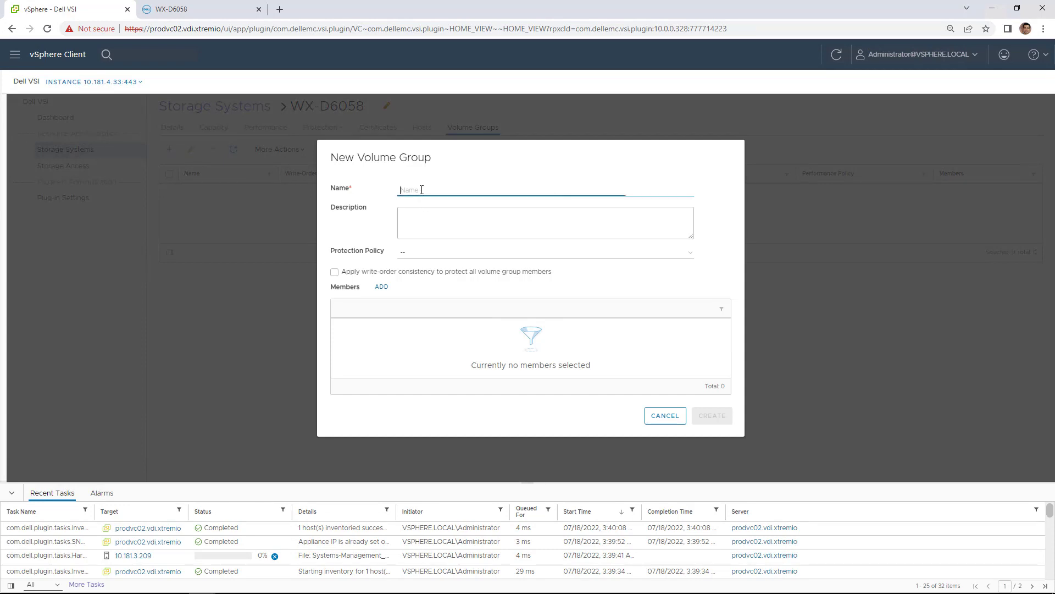
type("vg")
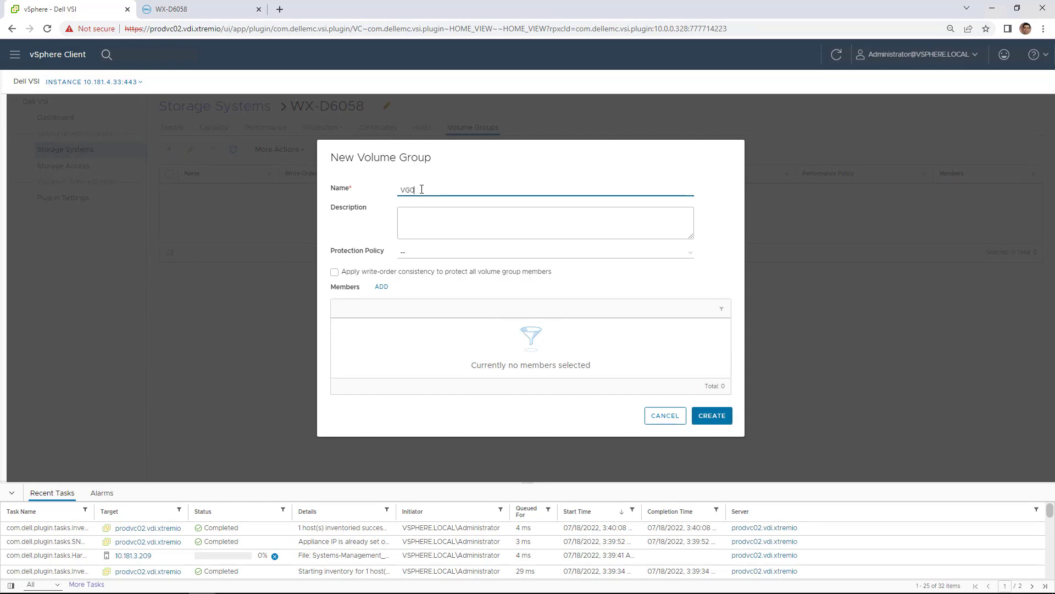
Step: Apply vsi-protection-policy, enable write-order consistency, add the R740 datastores as members, and create VG01
left_click(426, 255)
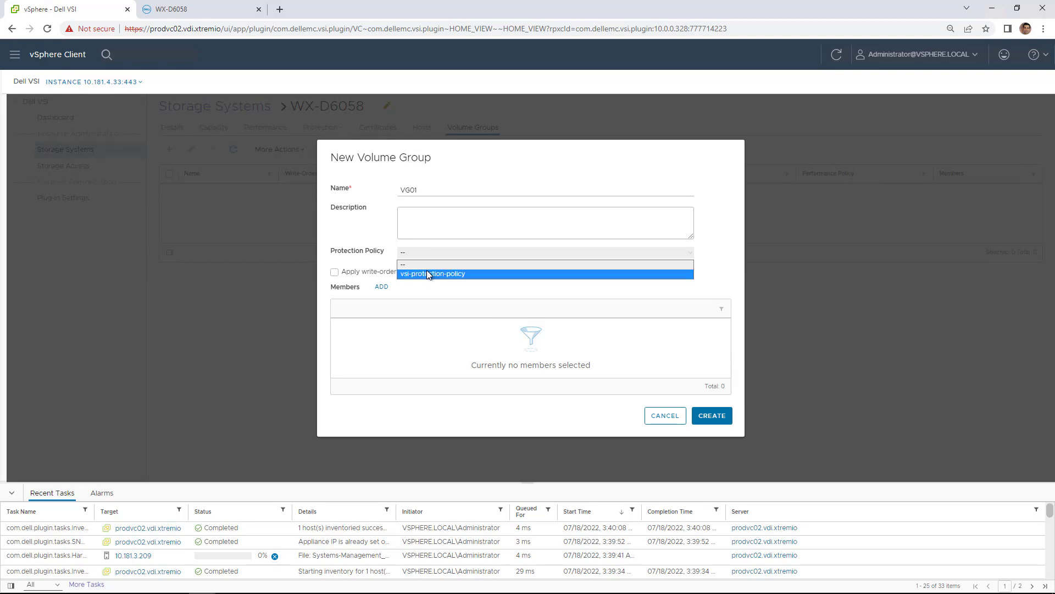
left_click(426, 269)
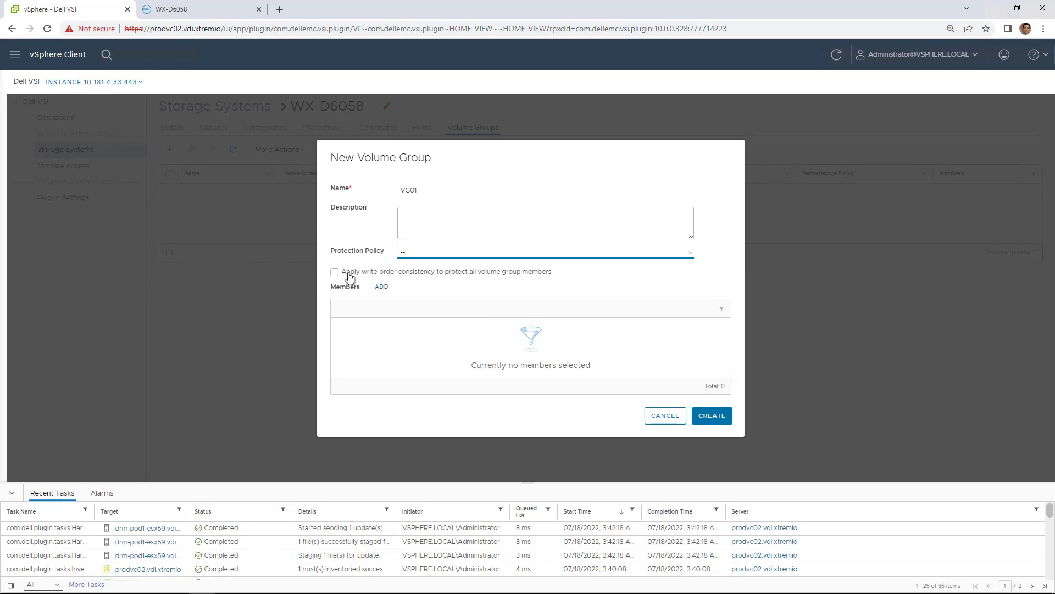
left_click(405, 256)
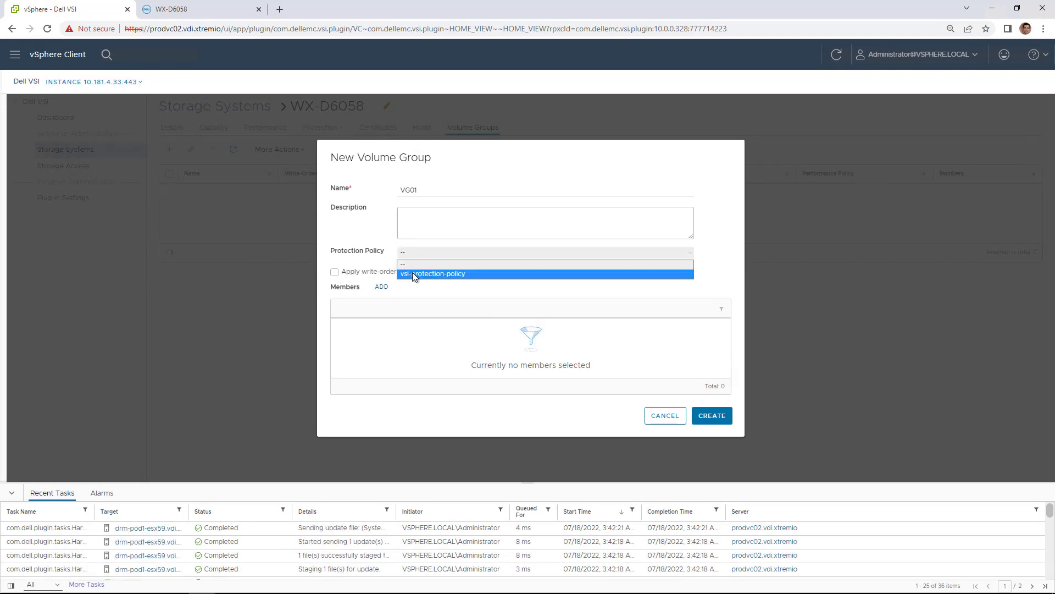
left_click(413, 272)
left_click(335, 273)
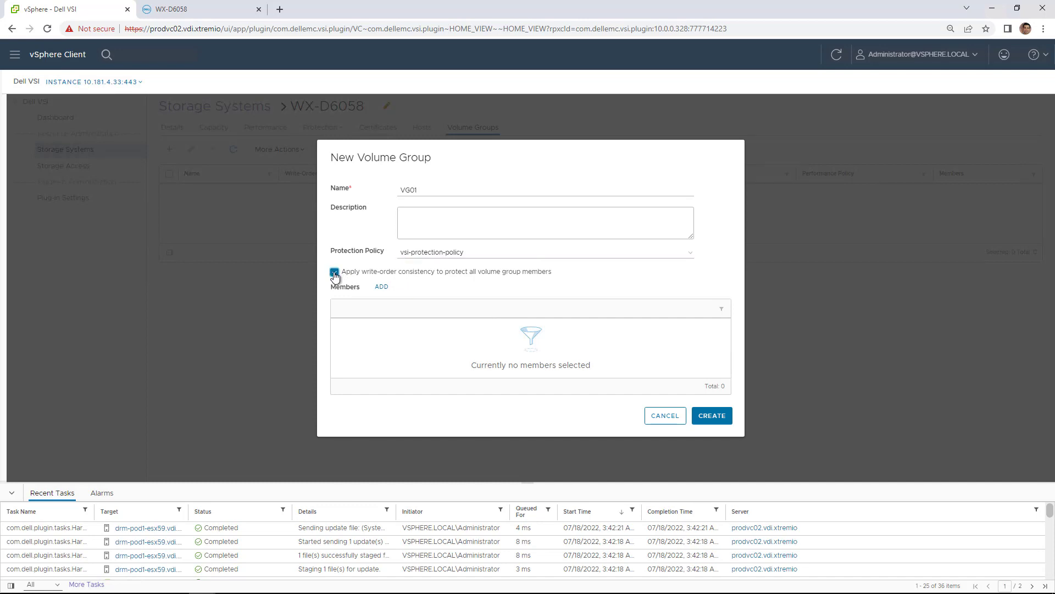
left_click(381, 288)
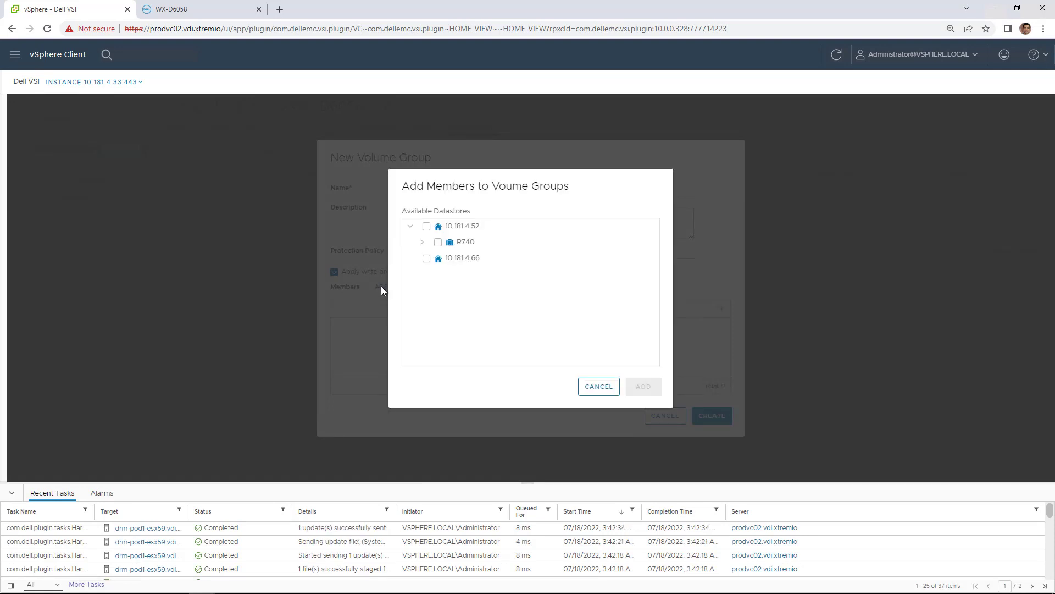
left_click(424, 244)
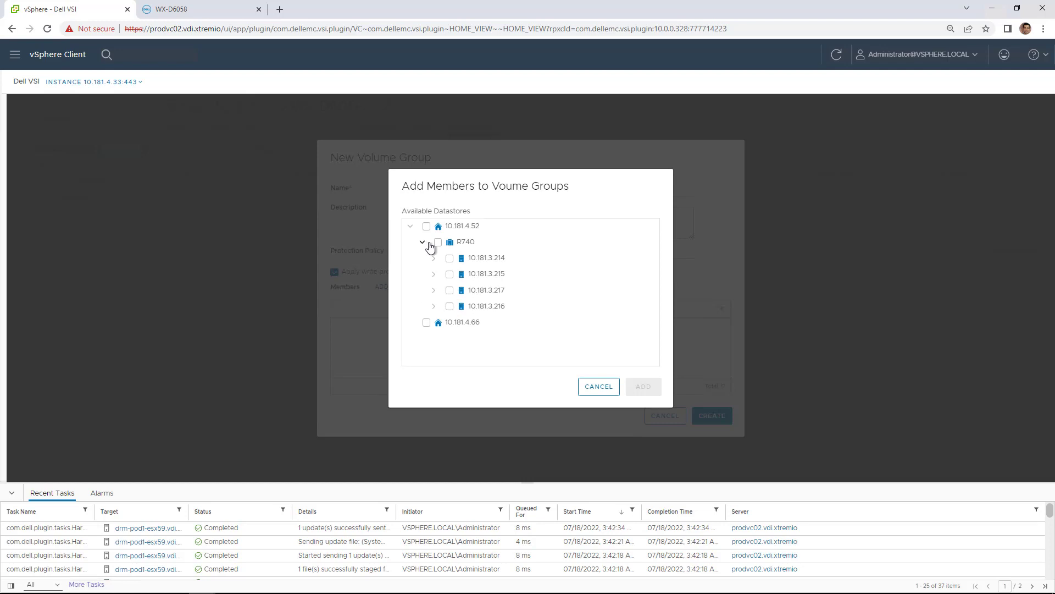
left_click(438, 243)
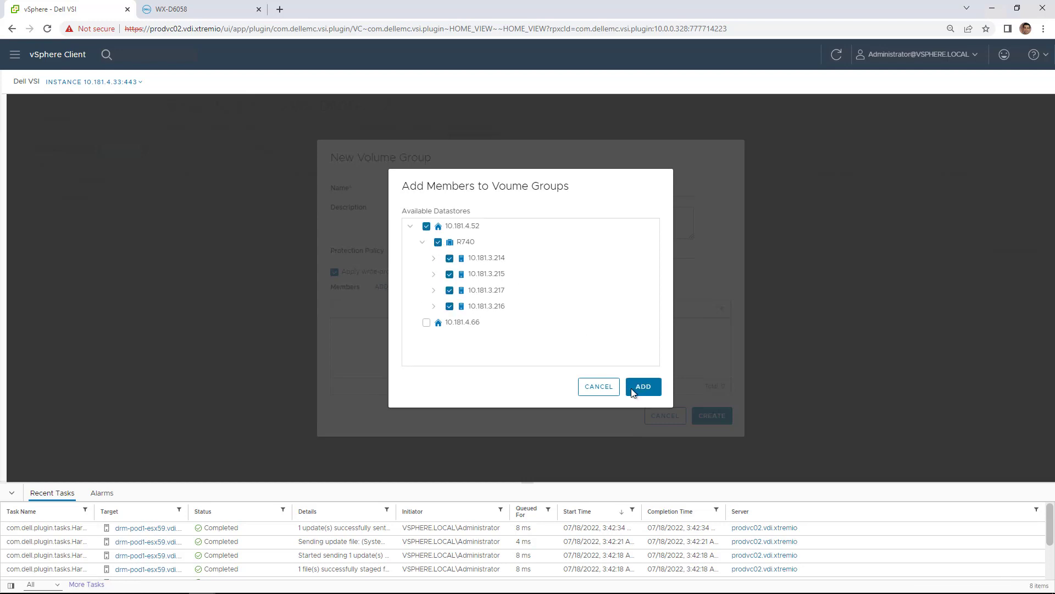
left_click(634, 388)
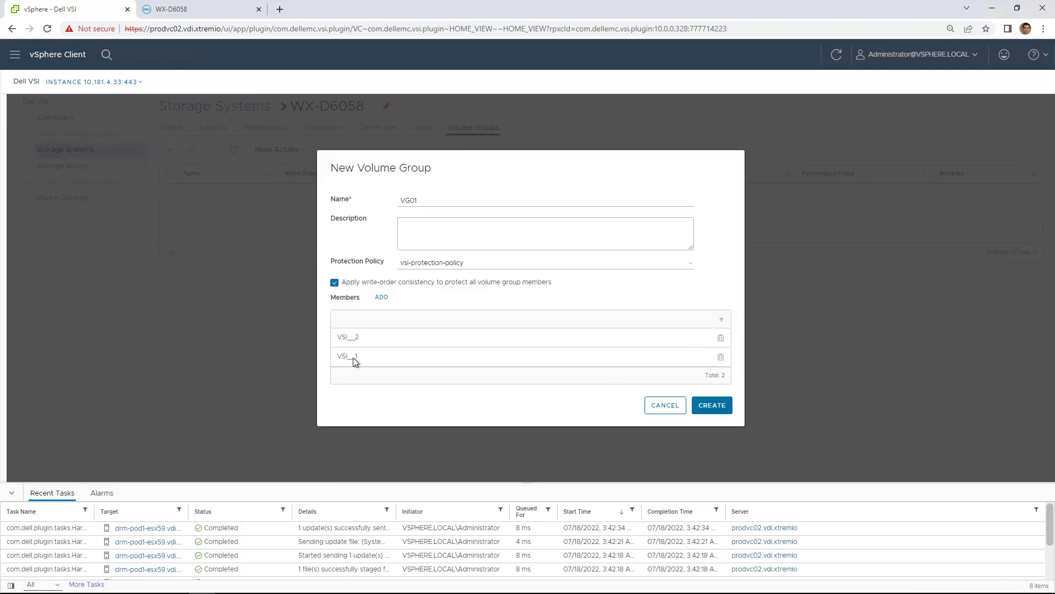
left_click(710, 413)
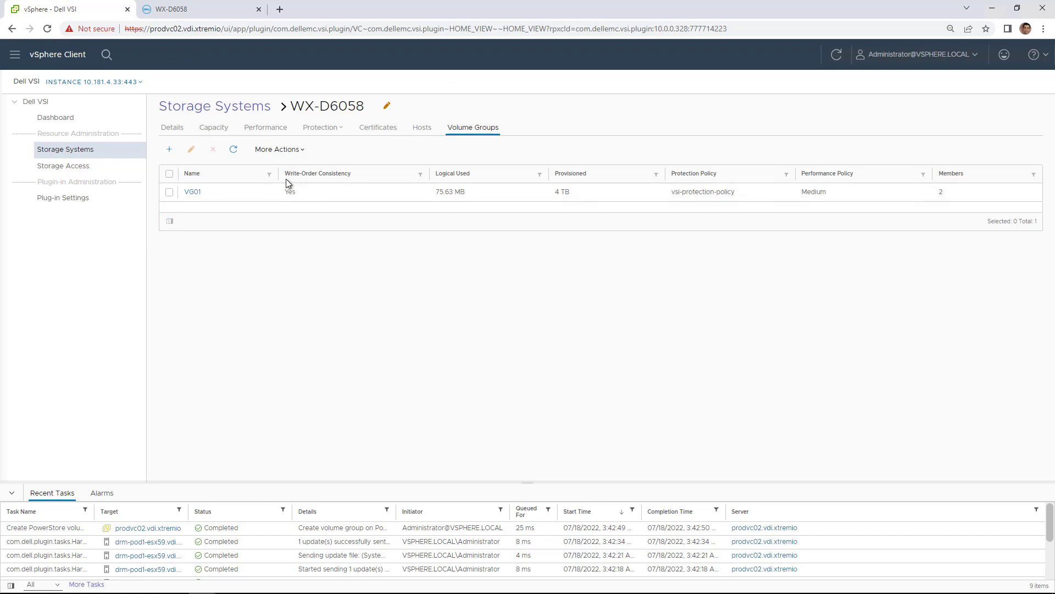
Step: Refresh WX-D6058's Volume Groups in PowerStore Manager and view VG01's two member volumes
left_click(208, 12)
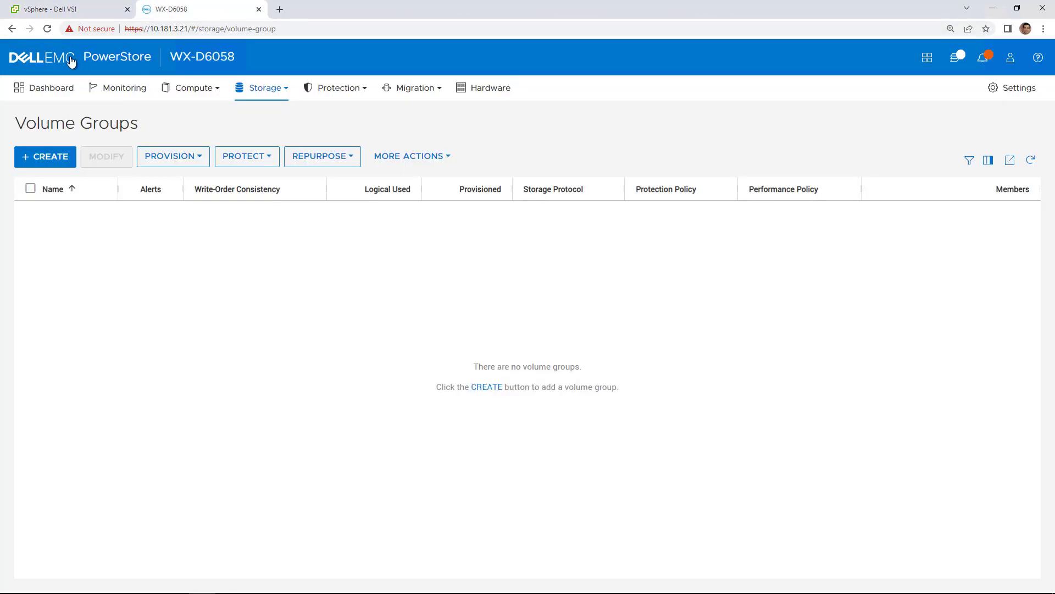
left_click(48, 31)
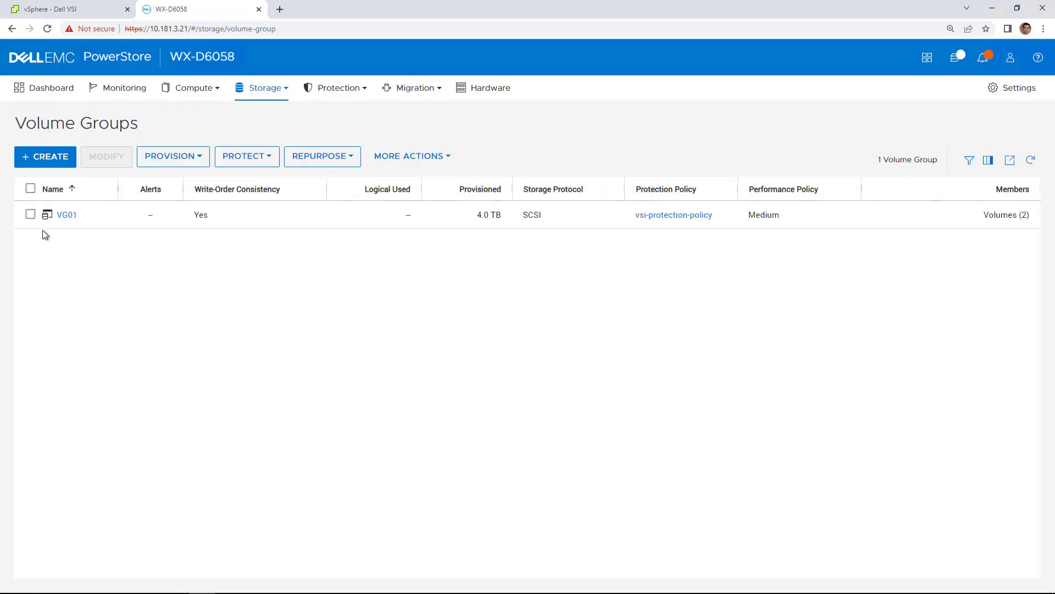
left_click(67, 215)
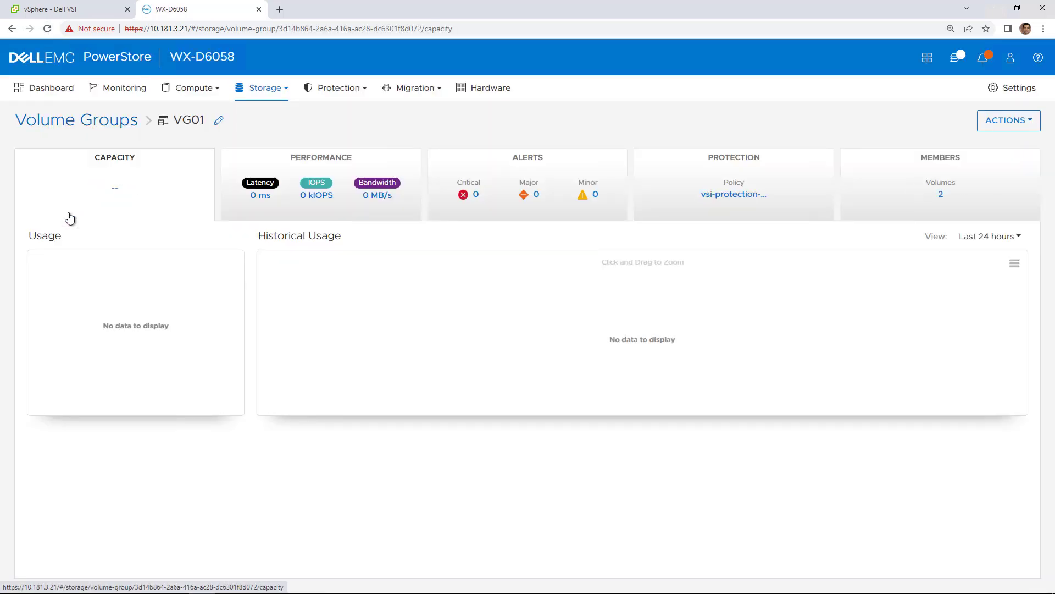
left_click(872, 184)
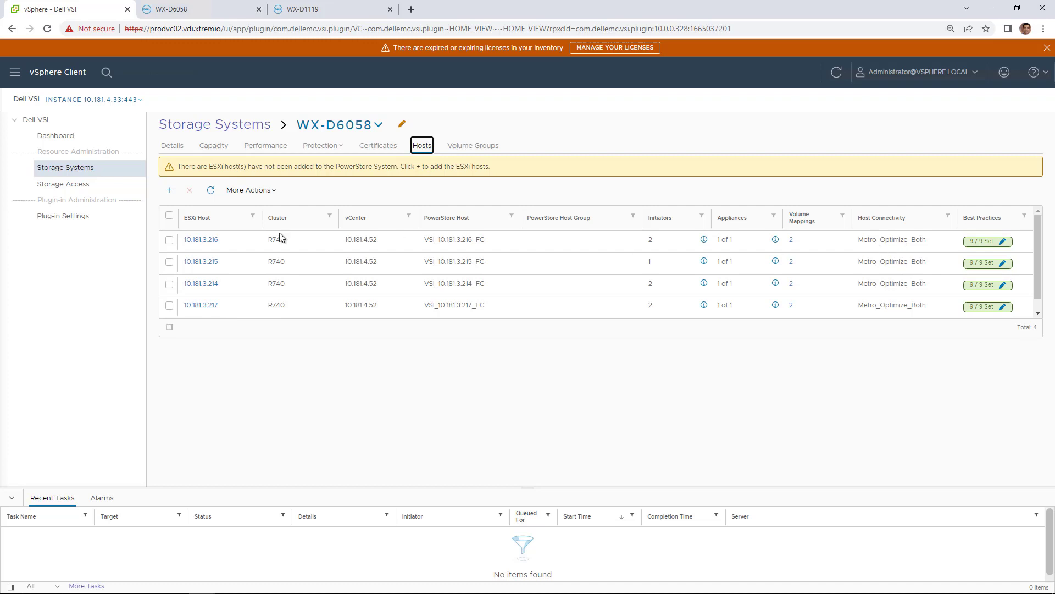
Step: Inspect host 10.181.3.216's metro co-location with WX-D6058 and WX-D1119, cancel unchanged, and return to Shortcuts
left_click(169, 241)
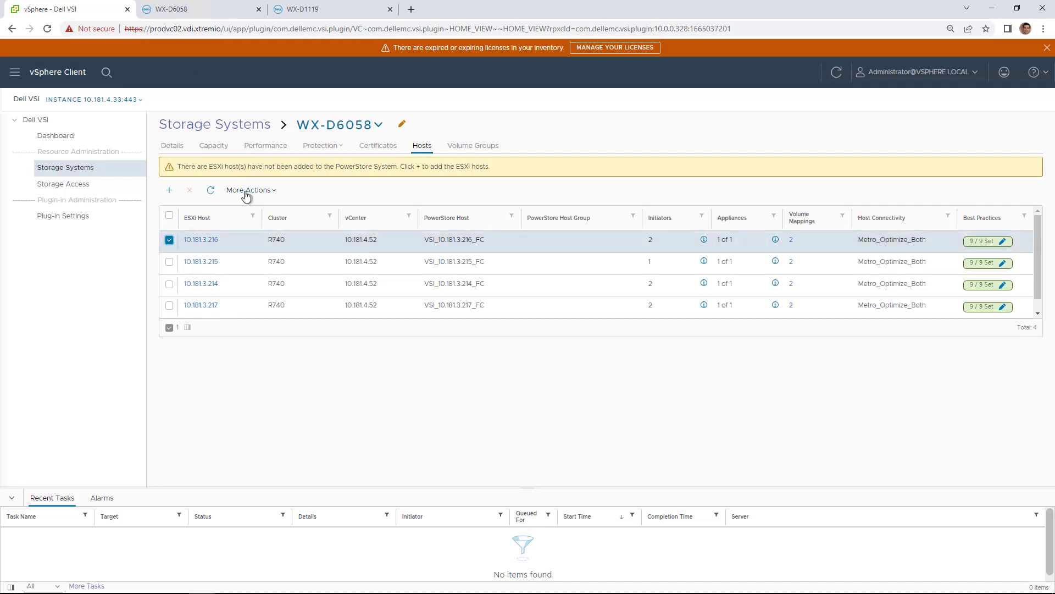
left_click(247, 190)
left_click(263, 234)
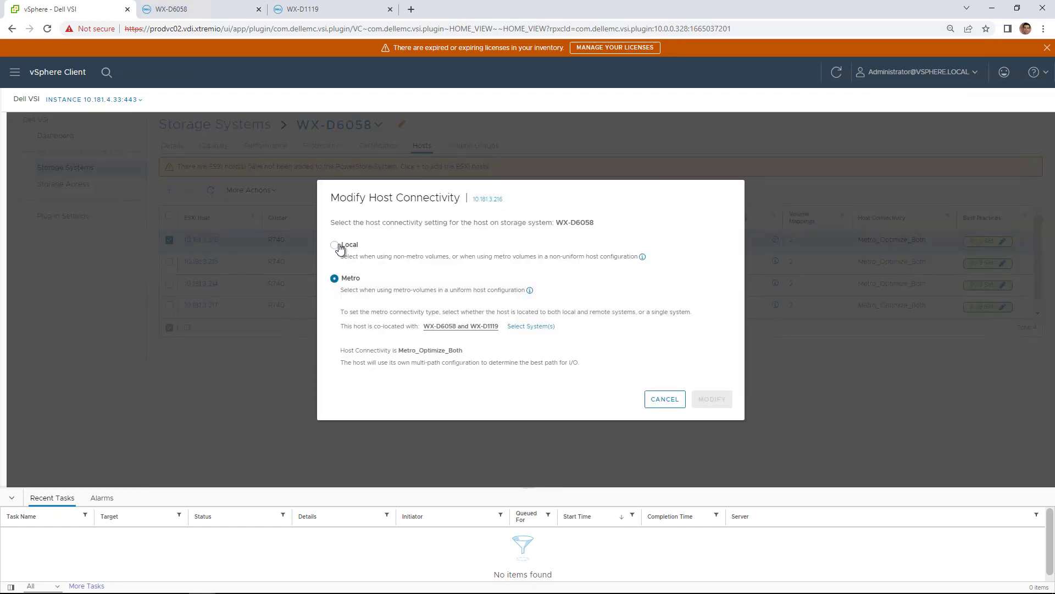
left_click(517, 327)
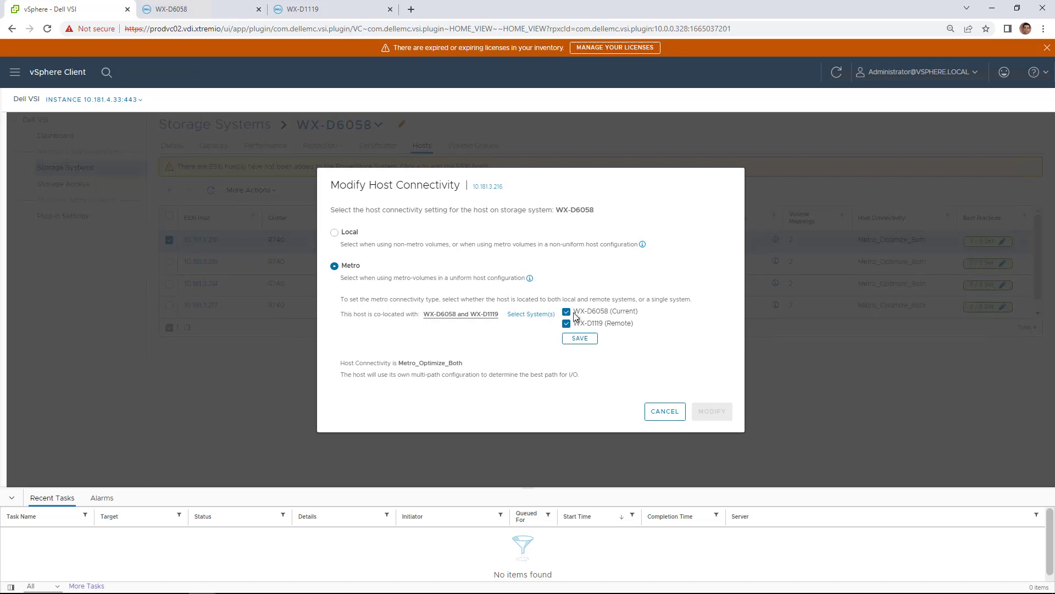
left_click(665, 412)
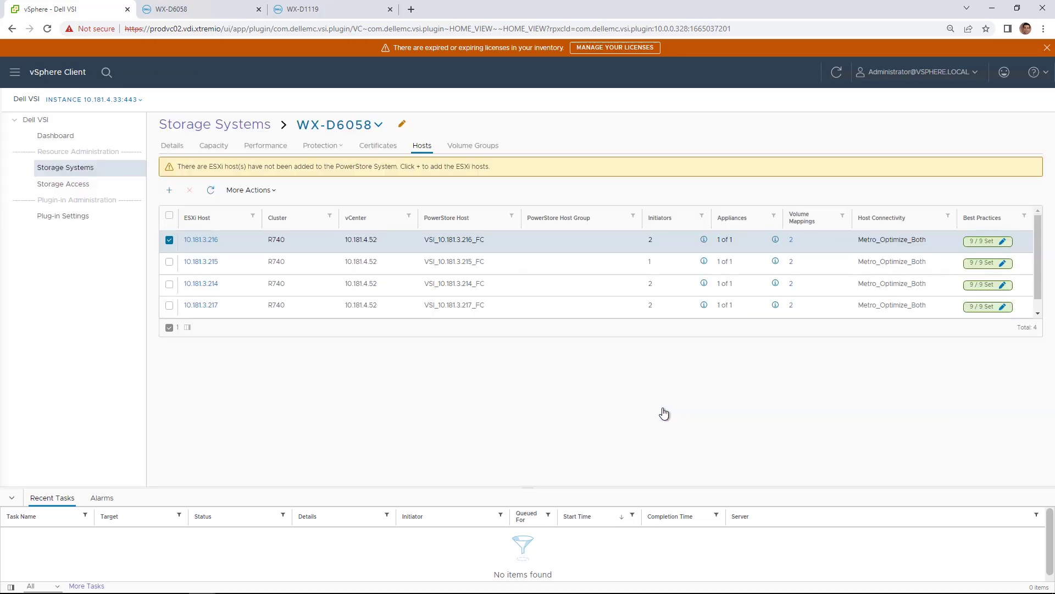
left_click(68, 75)
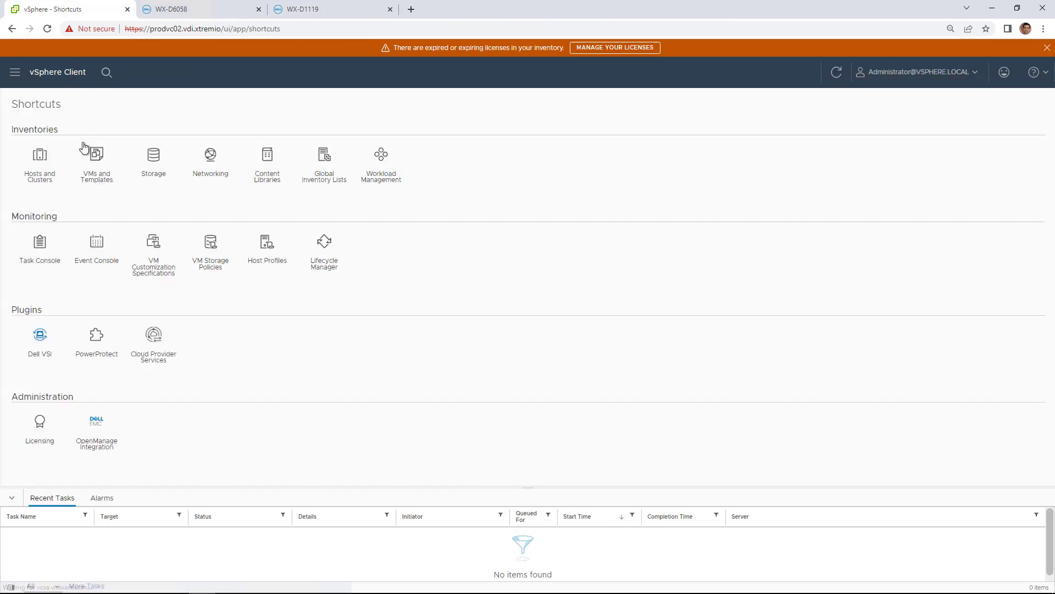
Step: Launch the Dell VSI create-datastore wizard on the R740 cluster
left_click(39, 156)
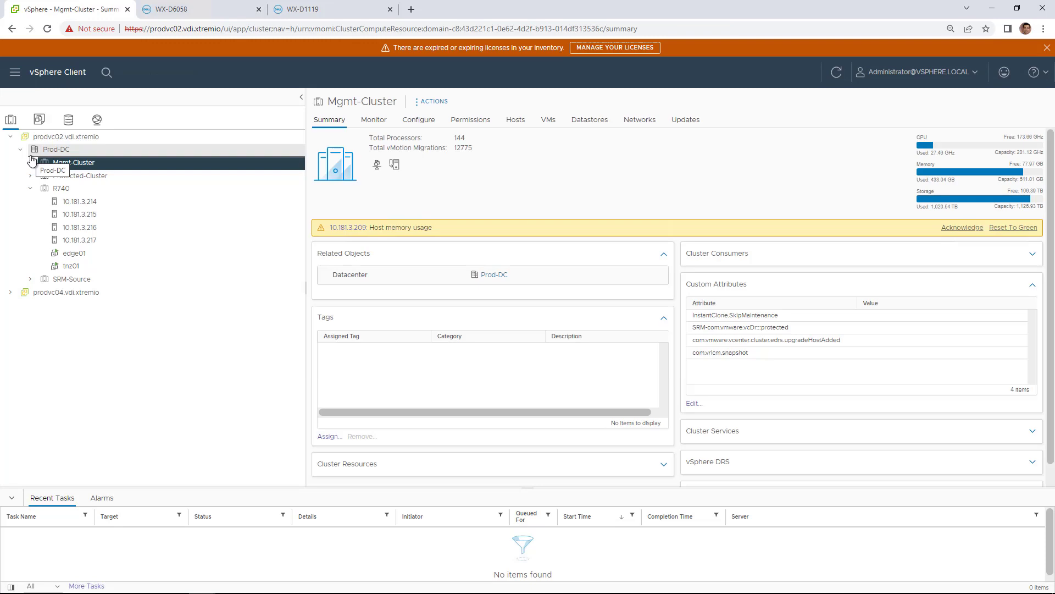
right_click(65, 189)
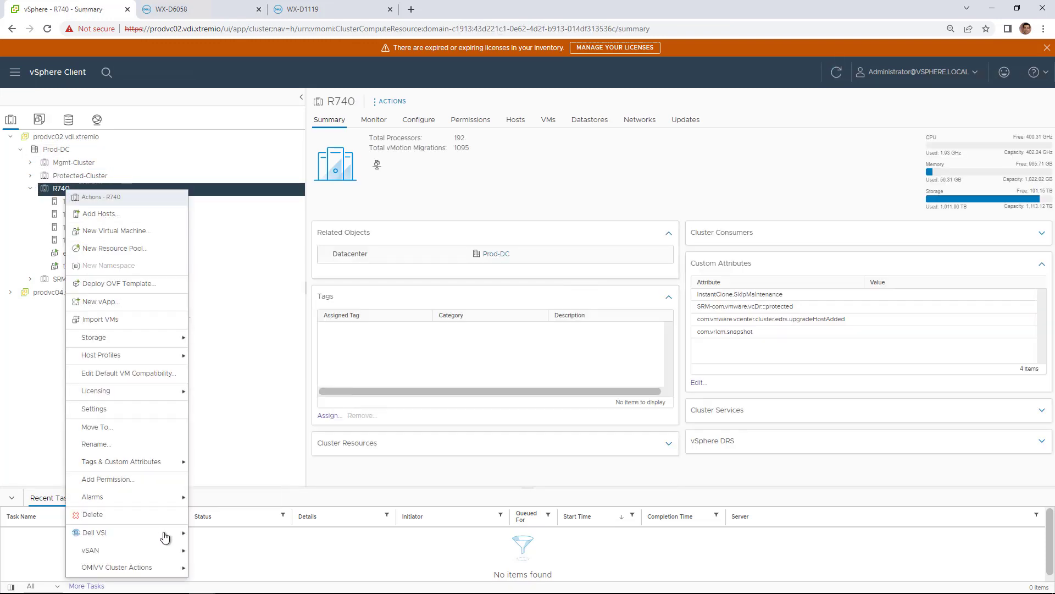
mouse_move(165, 536)
left_click(217, 539)
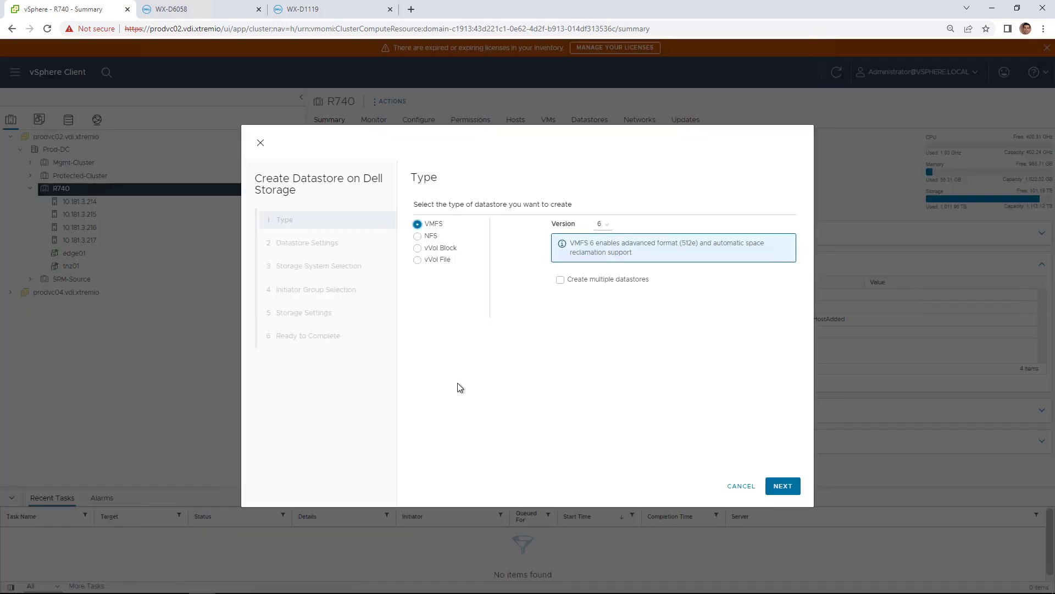
Step: Step through the wizard with capacity in TB for the 2.0 TB VMFS_Metro_DS01 datastore
left_click(783, 488)
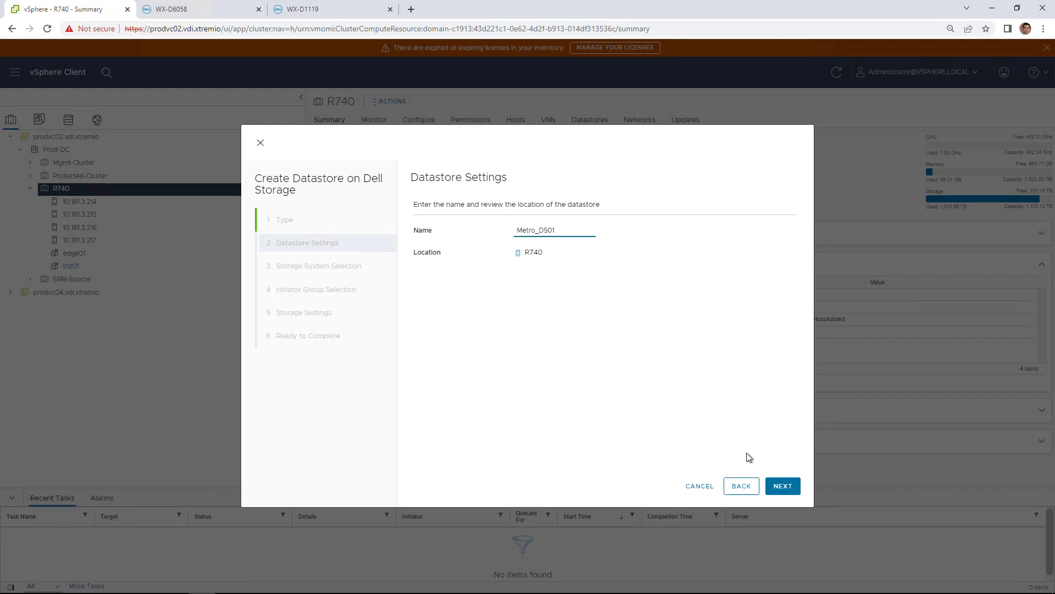
left_click(780, 487)
left_click(784, 489)
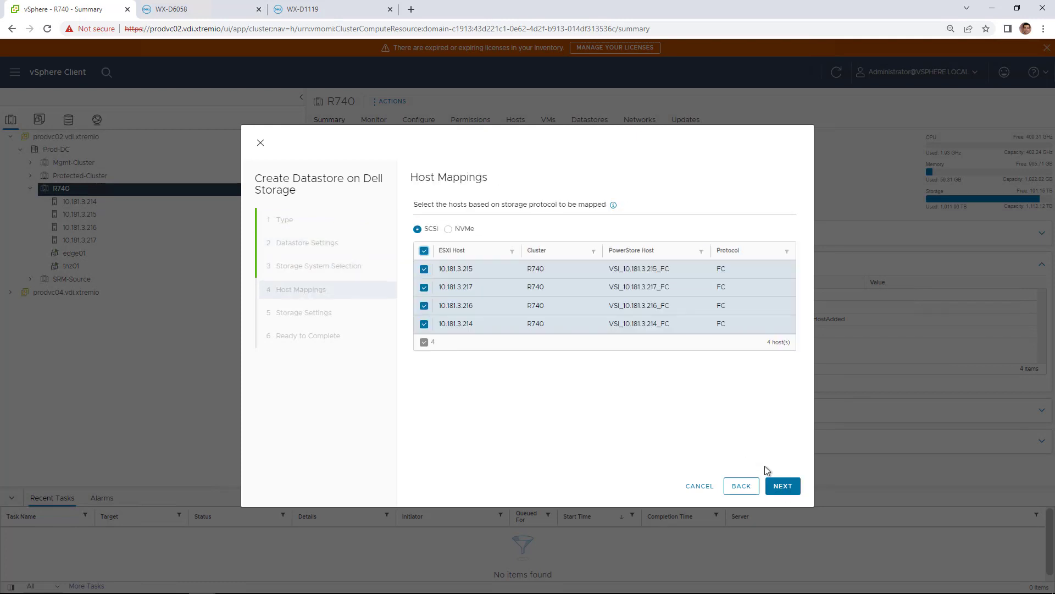
left_click(783, 486)
left_click(574, 230)
left_click(577, 250)
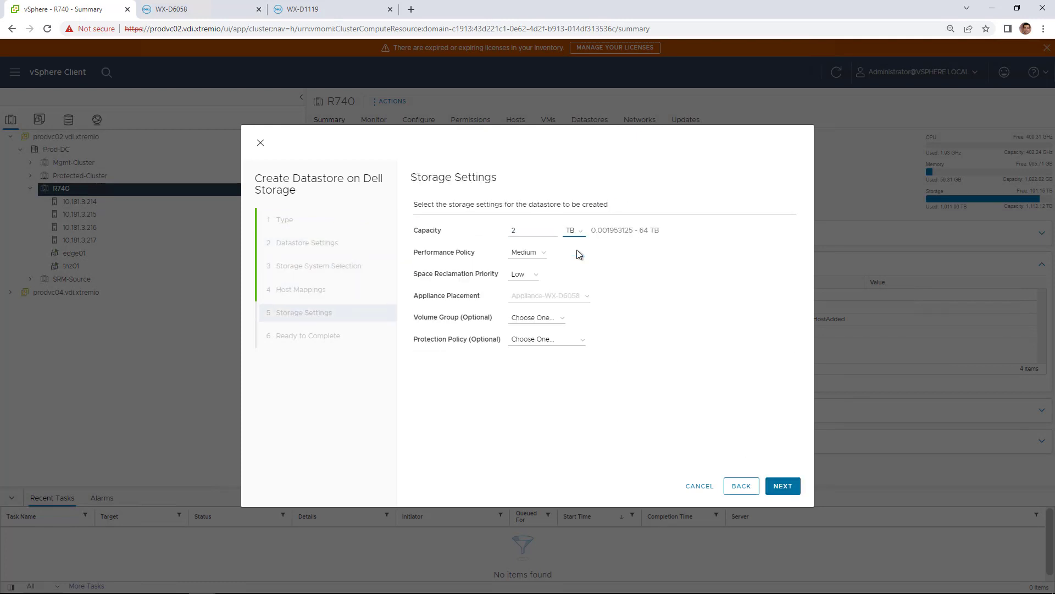
left_click(777, 491)
left_click(777, 490)
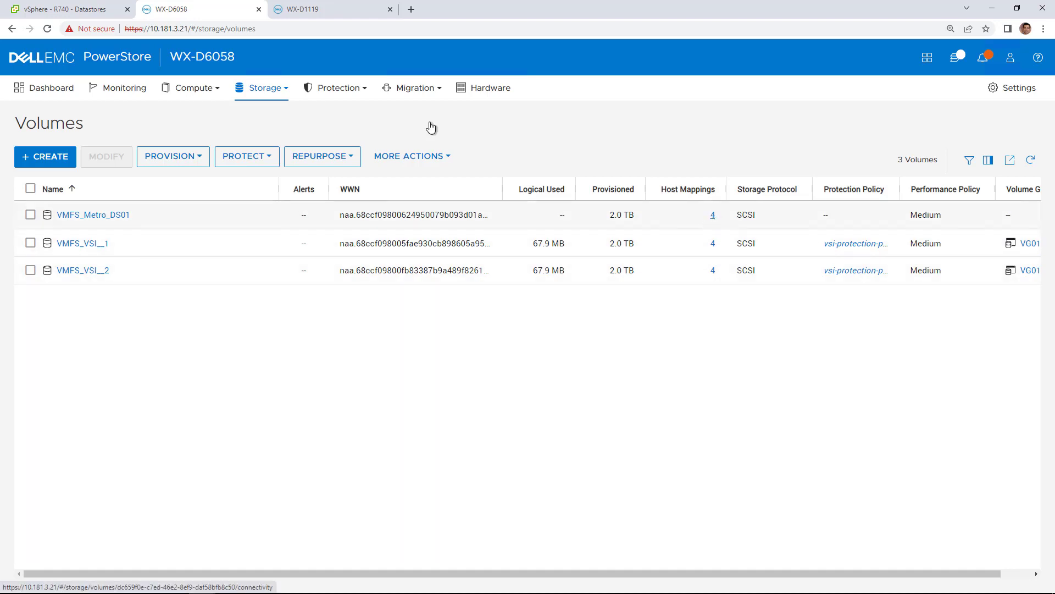
Step: Configure Metro_DS01 as a metro volume with remote system WX-D1119, viewing its host mappings
left_click(98, 11)
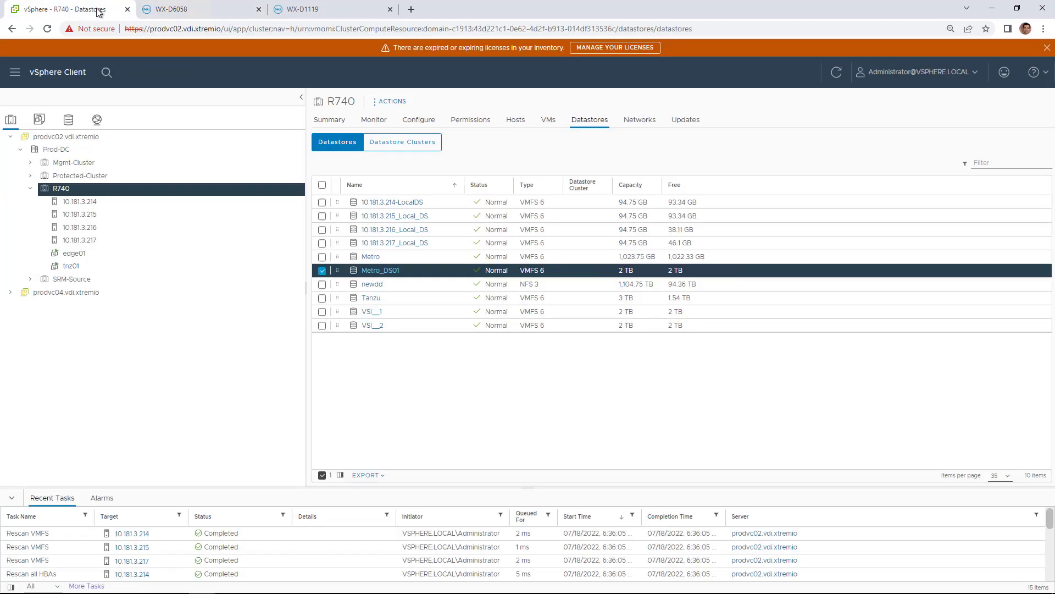
left_click(387, 269)
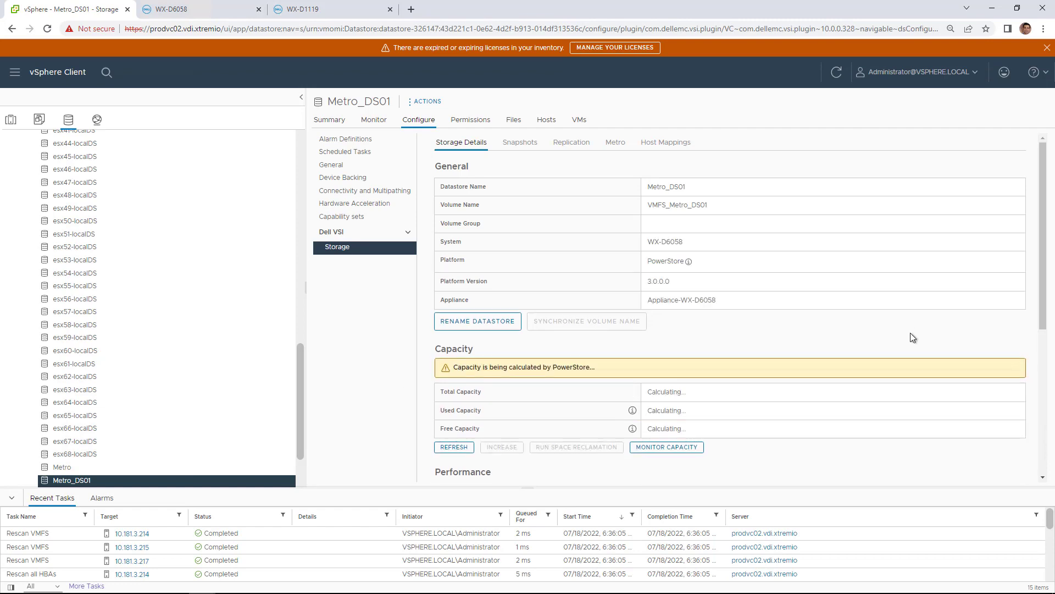
scroll(911, 332, "down", 5)
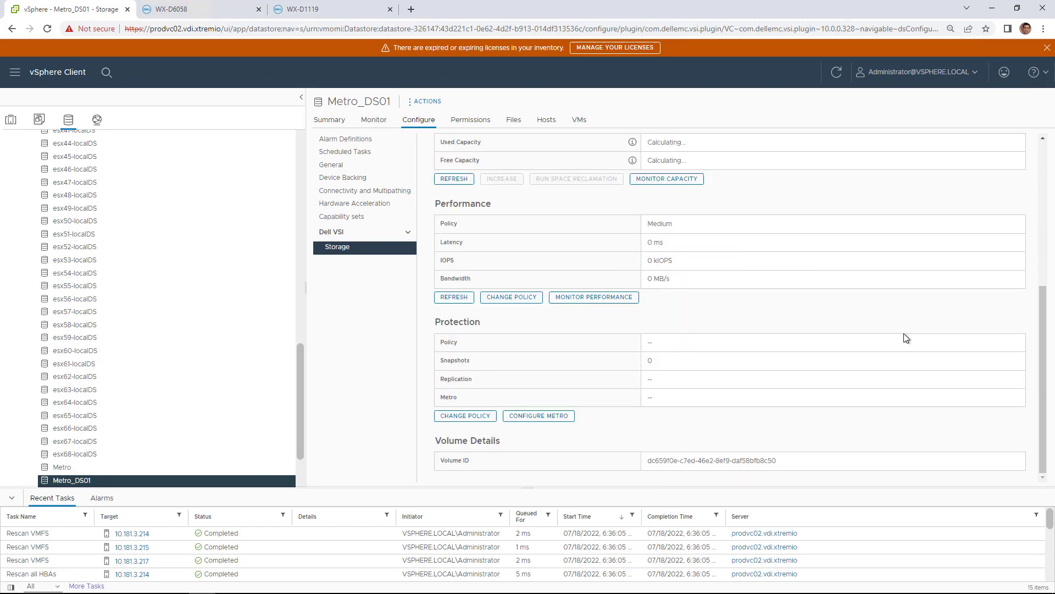
left_click(551, 420)
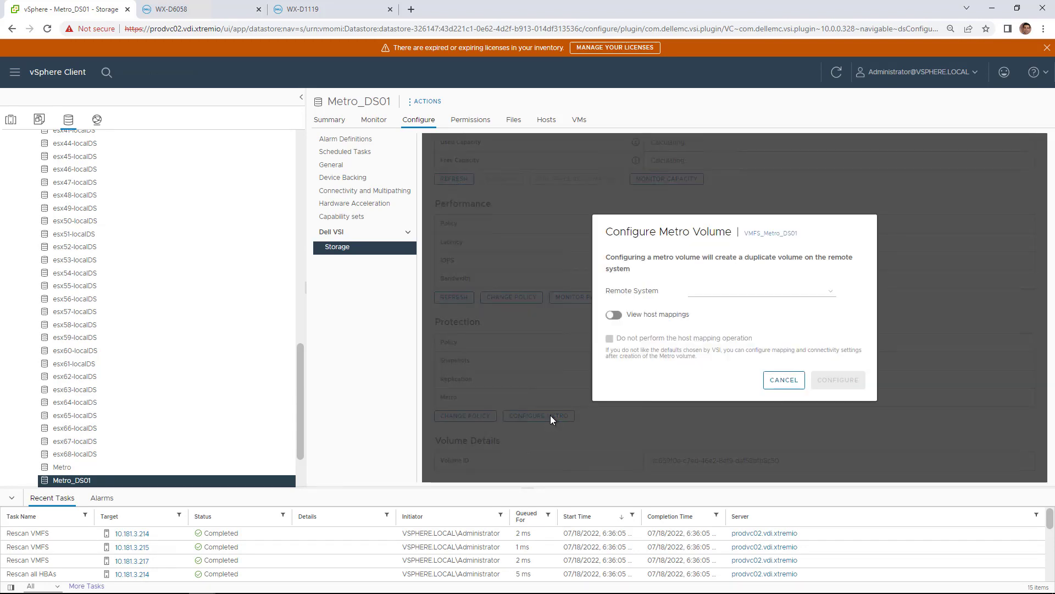
left_click(752, 296)
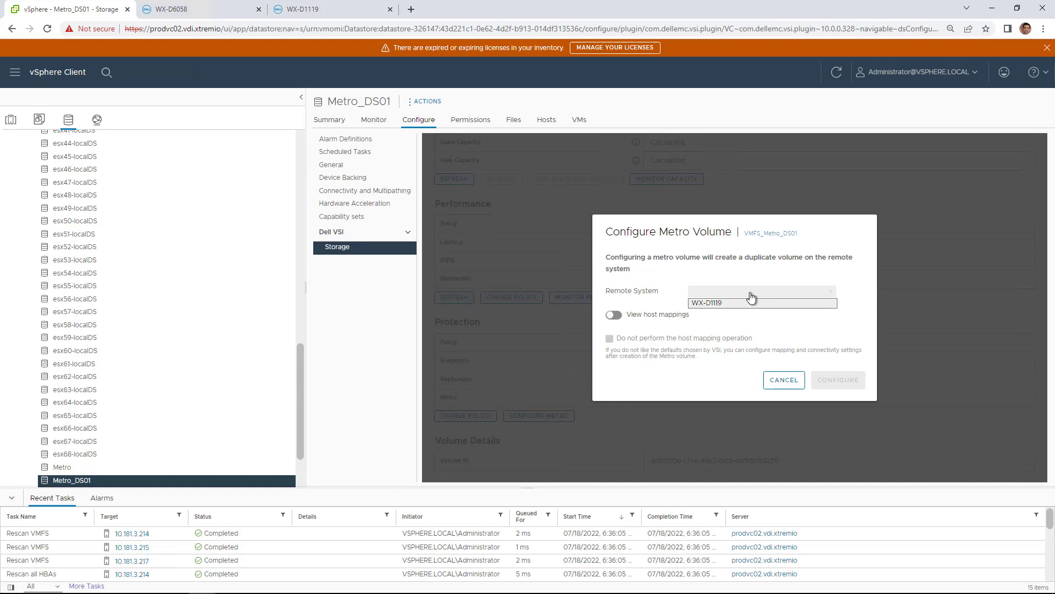
left_click(728, 303)
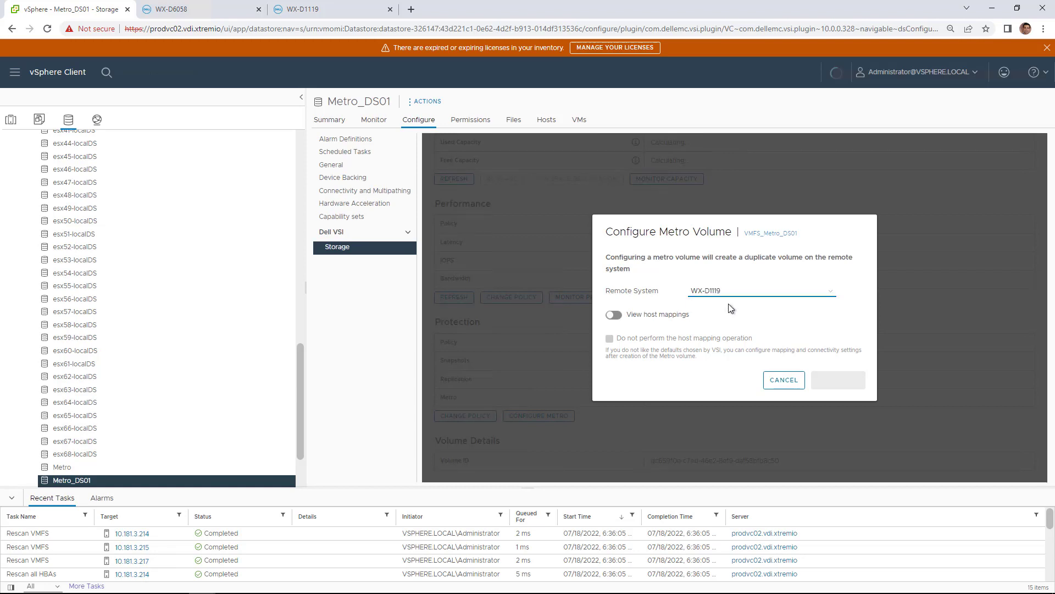
left_click(630, 315)
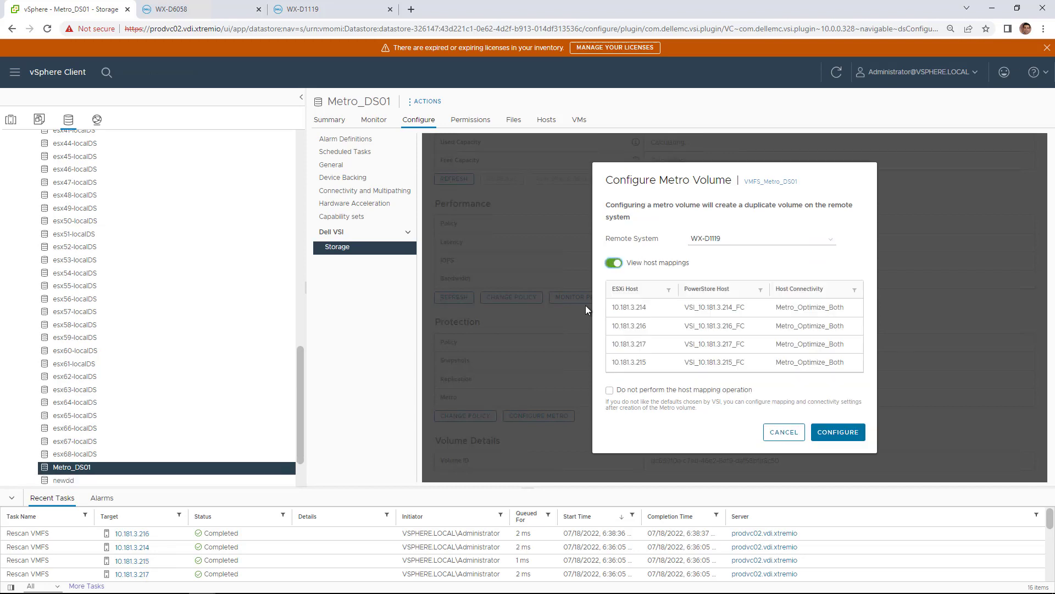
left_click(828, 437)
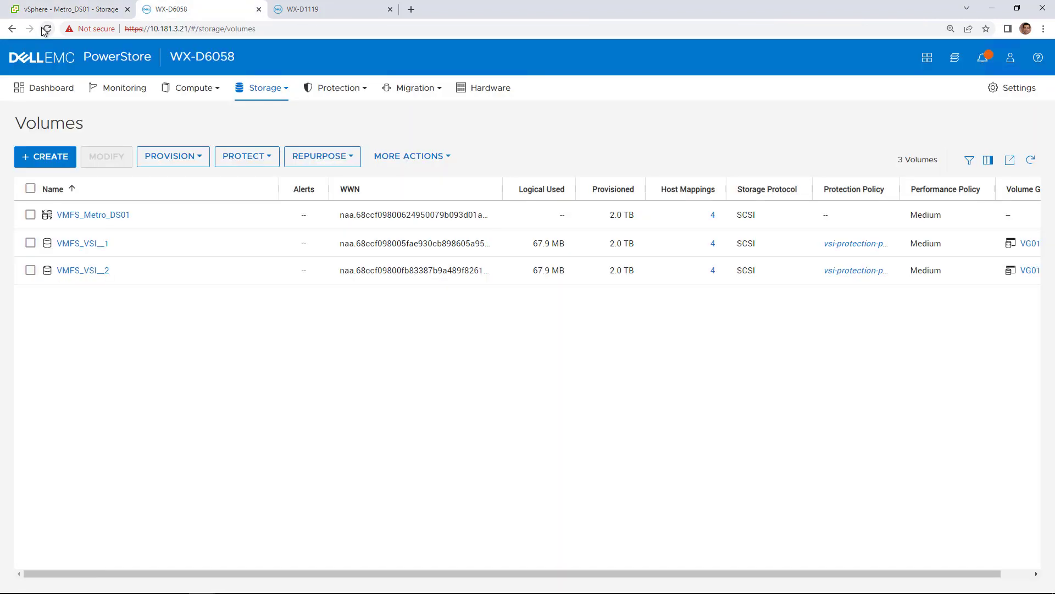
Step: Check VMFS_Metro_DS01's metro volume status on WX-D6058 and in the vSphere datastore's metro view
left_click(77, 216)
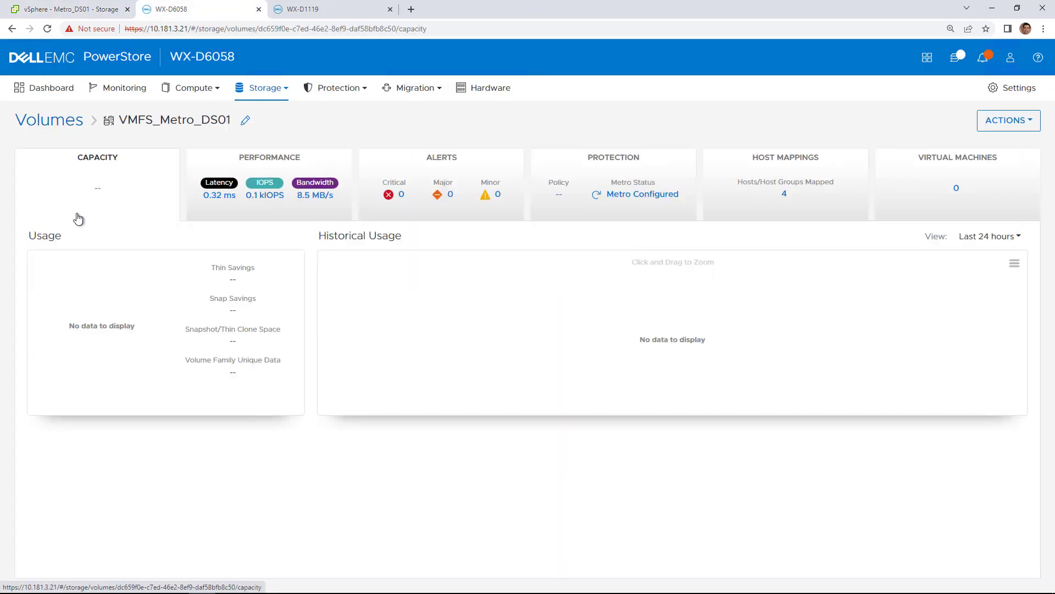
left_click(619, 195)
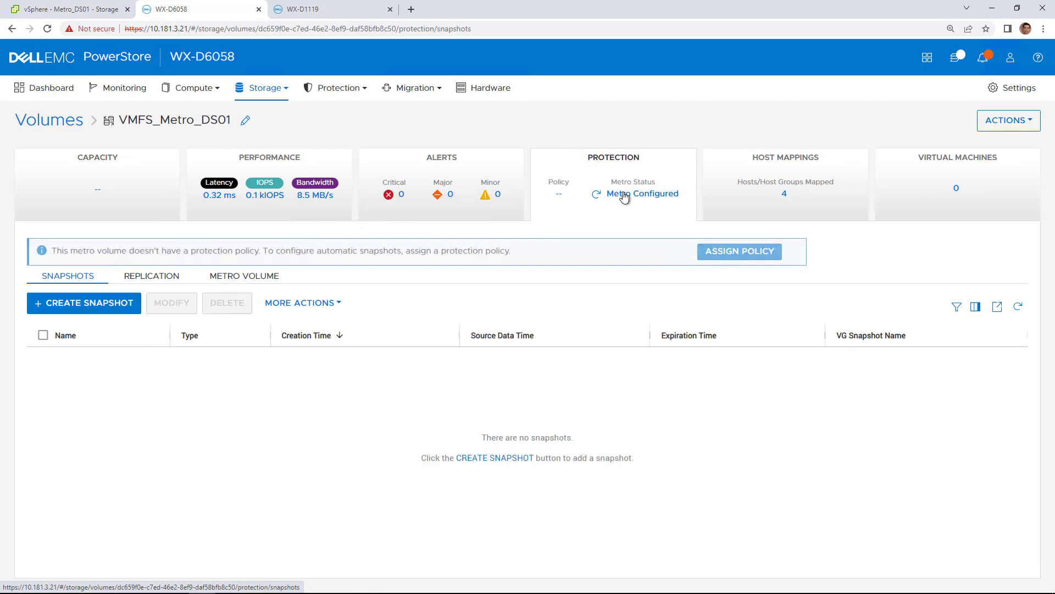
left_click(258, 277)
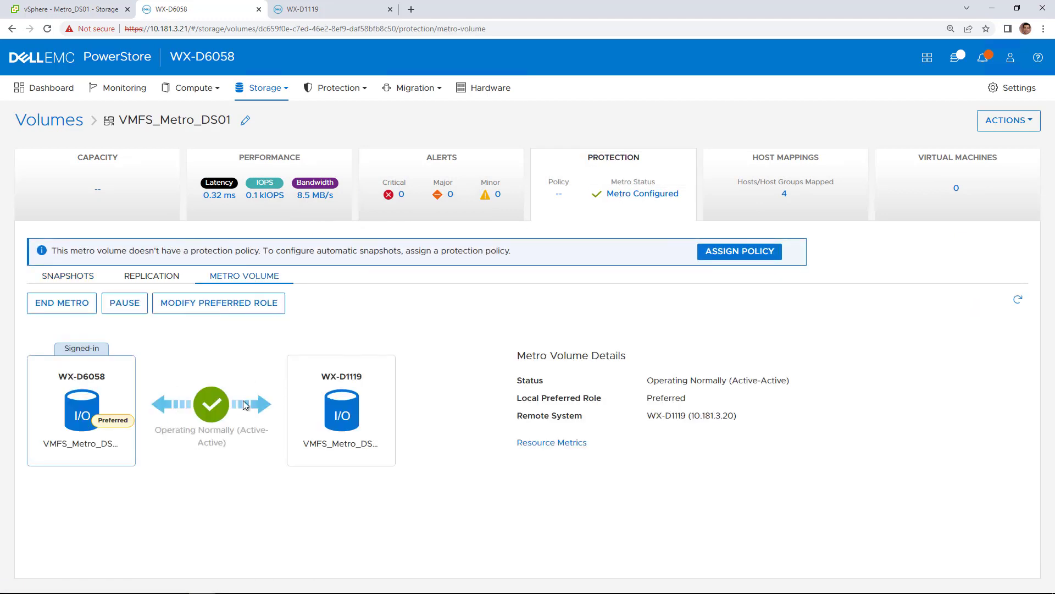
left_click(85, 9)
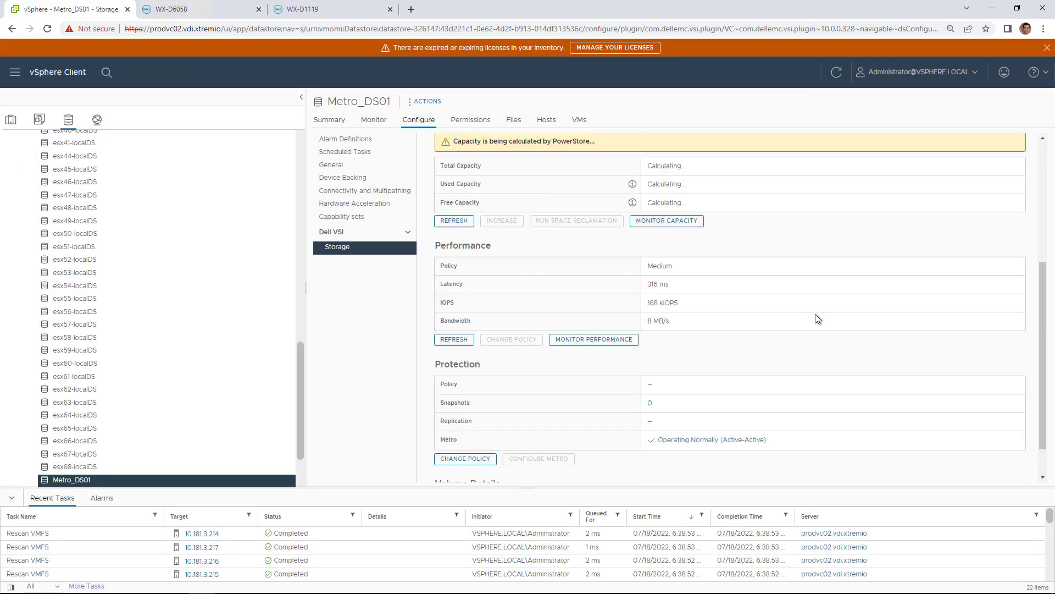
scroll(818, 319, "down", 1)
left_click(701, 397)
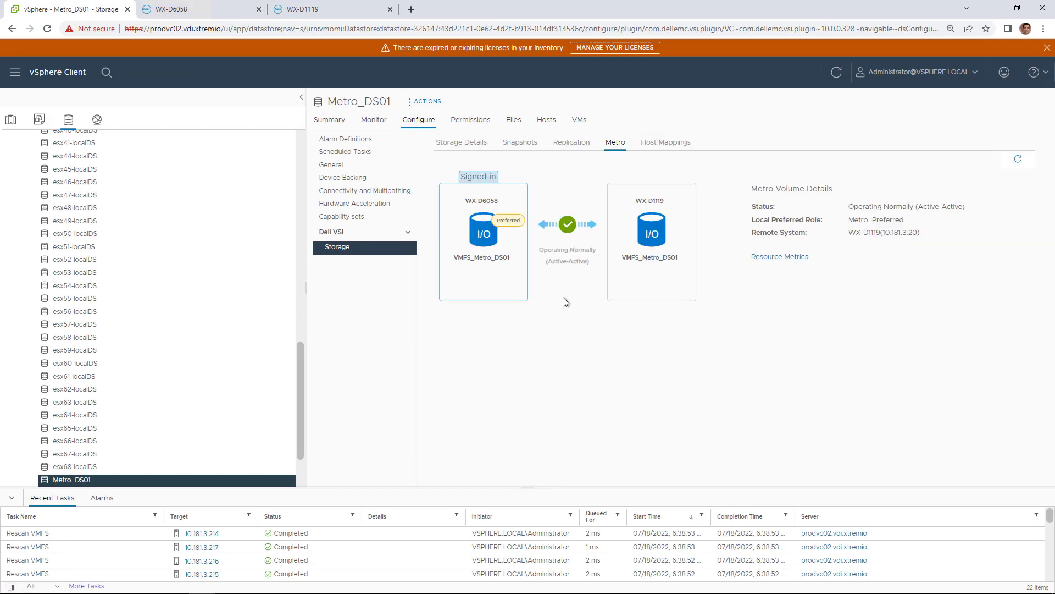
Step: Open the VMFS_Metro_DS01 metro session on WX-D1119, then its volumes list
left_click(302, 9)
left_click(306, 83)
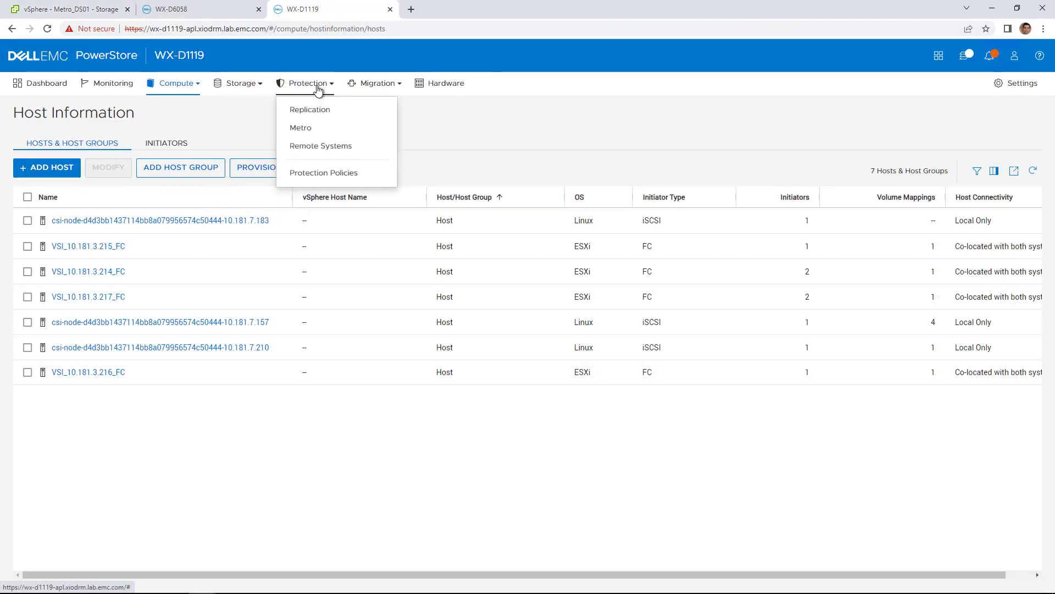
left_click(325, 133)
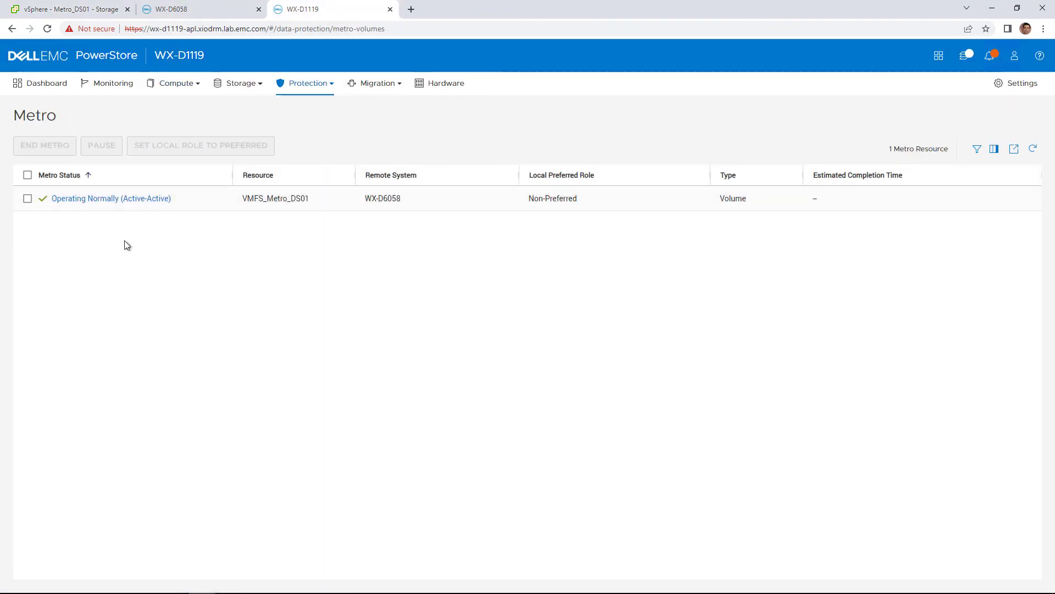
left_click(120, 198)
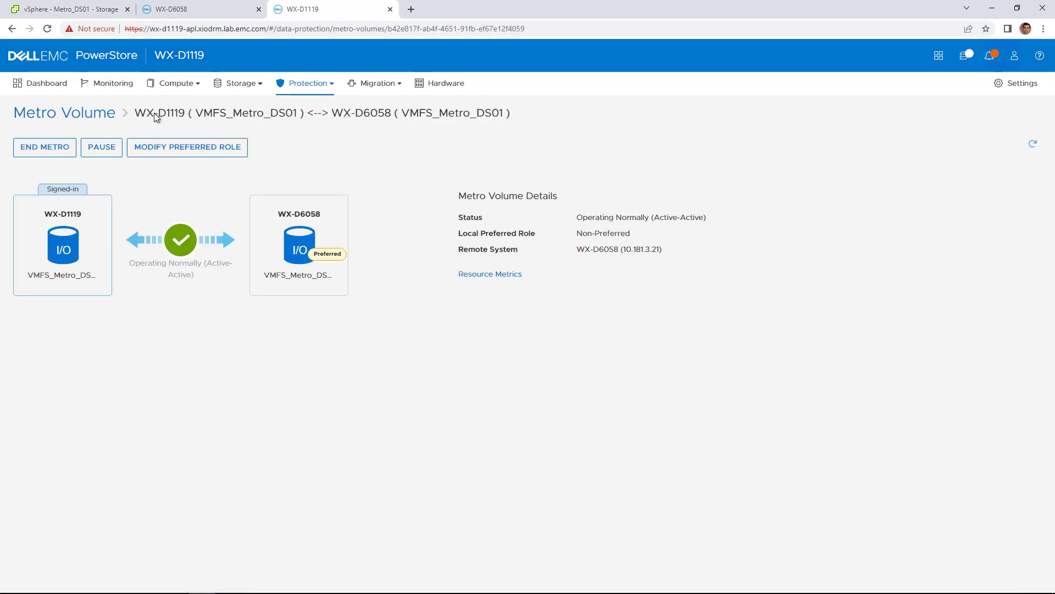
mouse_move(236, 88)
left_click(252, 112)
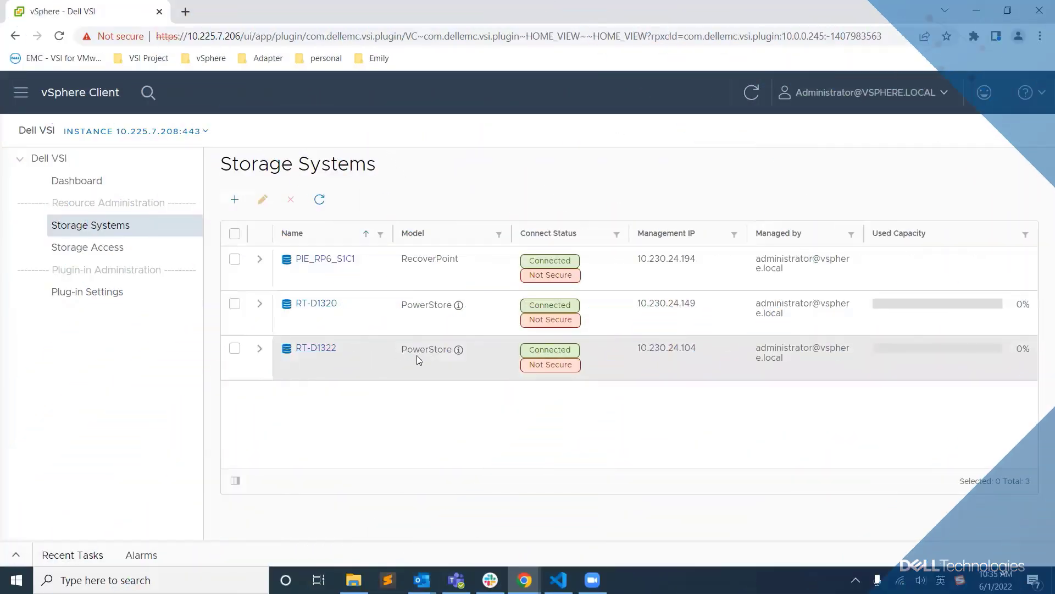
Step: On RT-D1322, set pg_pstore_01's recovery snapshots to 06/01/2022 at 06:45 AM
left_click(323, 351)
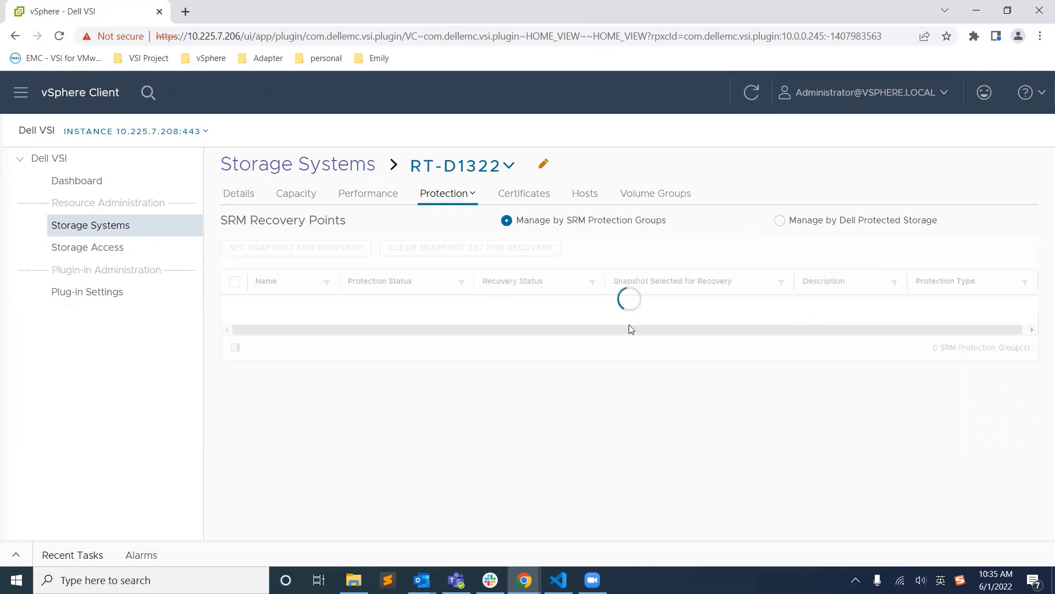
left_click(677, 318)
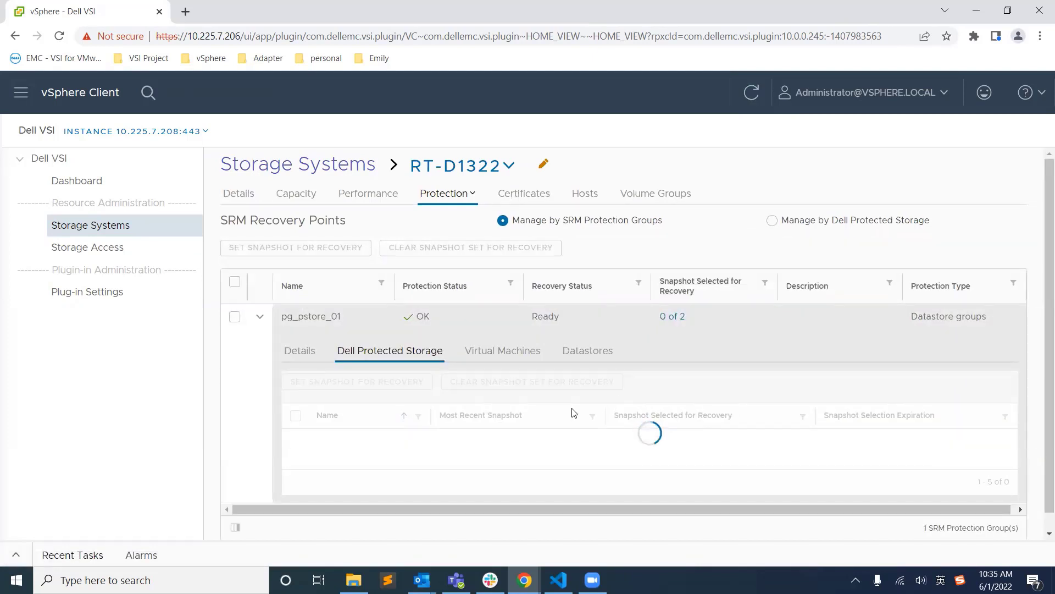
left_click(235, 317)
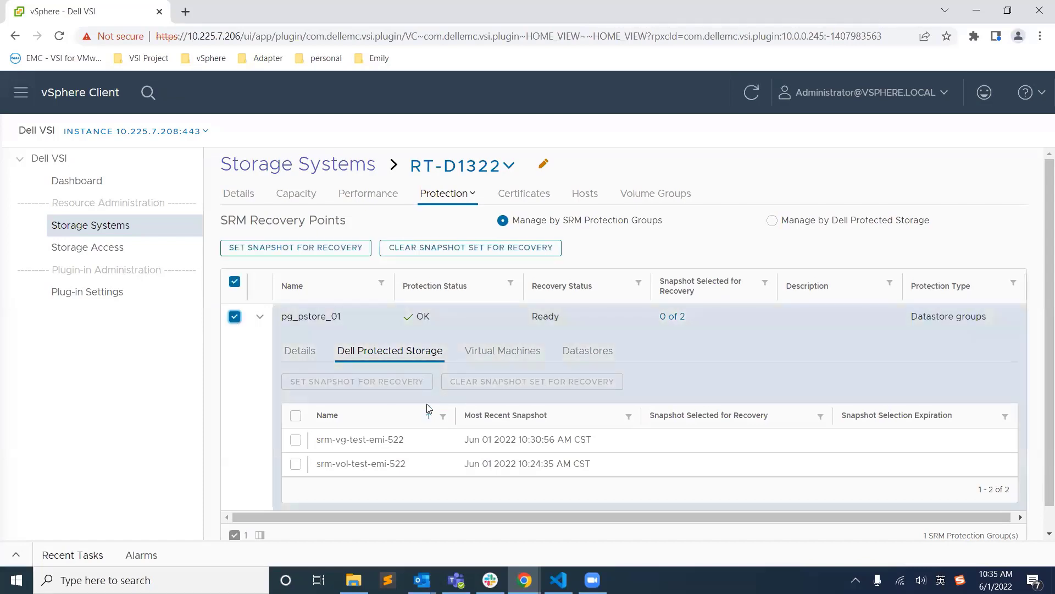
left_click(300, 249)
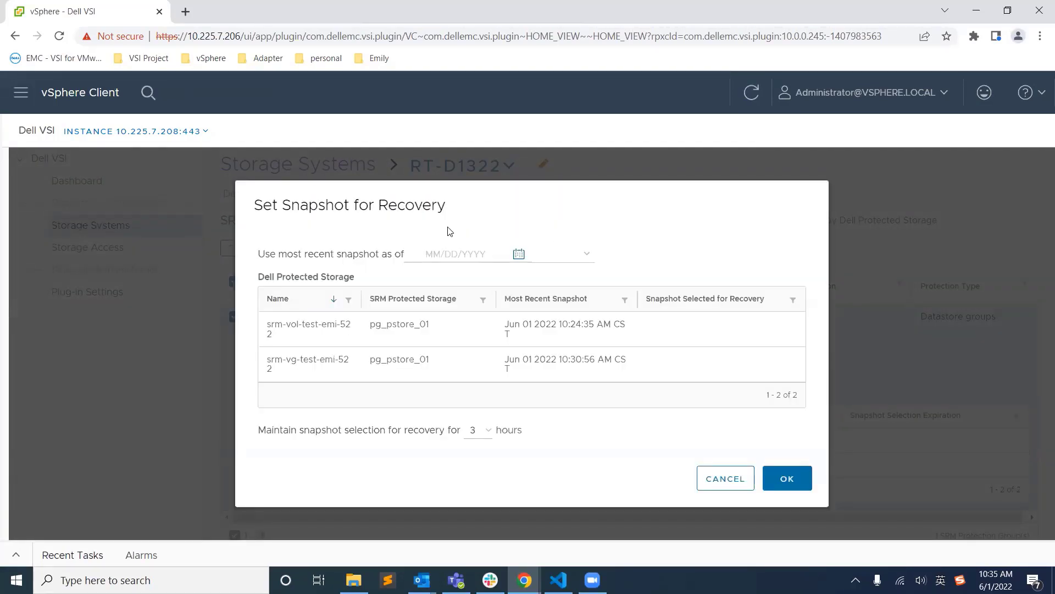
left_click_drag(299, 325, 287, 361)
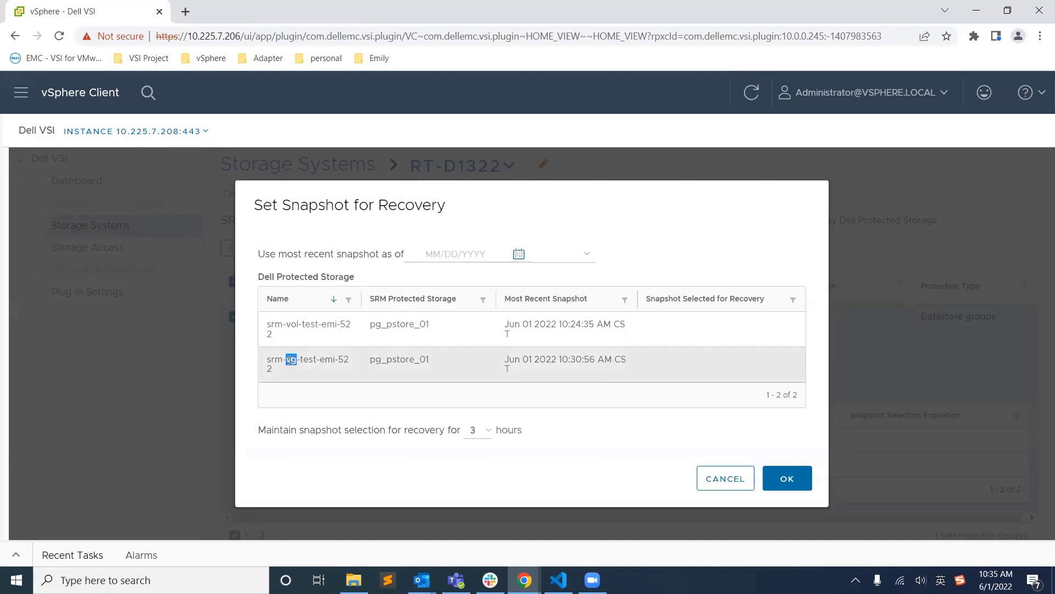
left_click(518, 253)
left_click(499, 334)
left_click(562, 257)
scroll(555, 330, "down", 15)
left_click(555, 325)
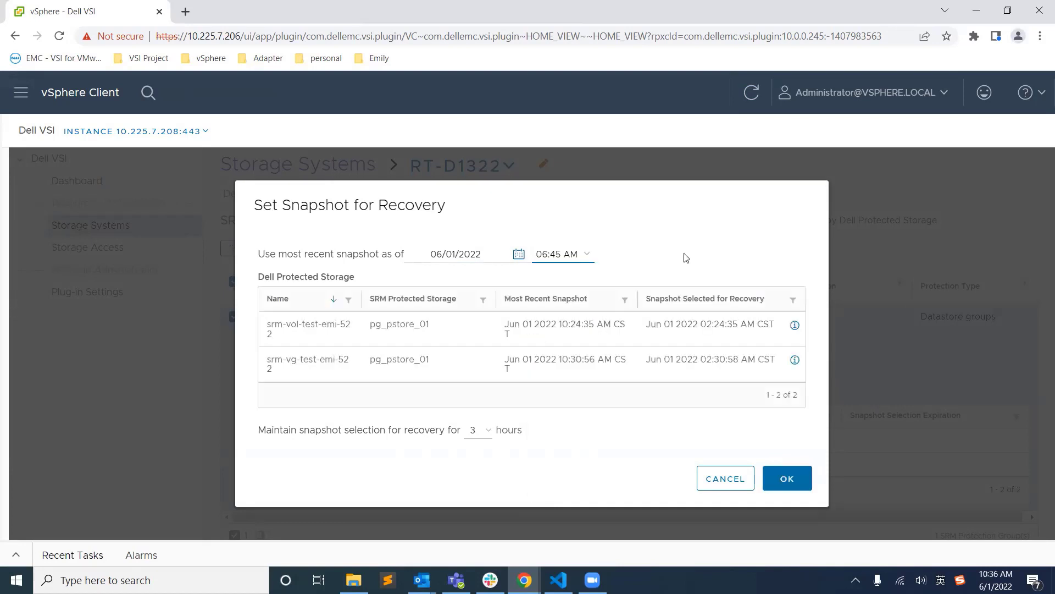
left_click(784, 478)
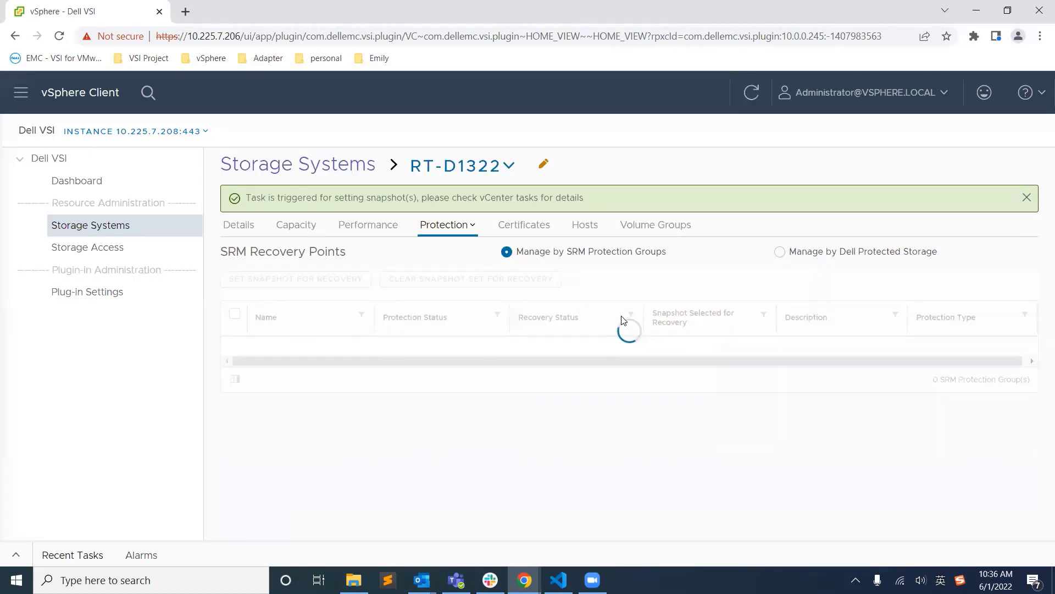
Step: Review the completed tasks in Recent Tasks with a widened Task Name column
left_click(16, 554)
left_click_drag(131, 426, 204, 429)
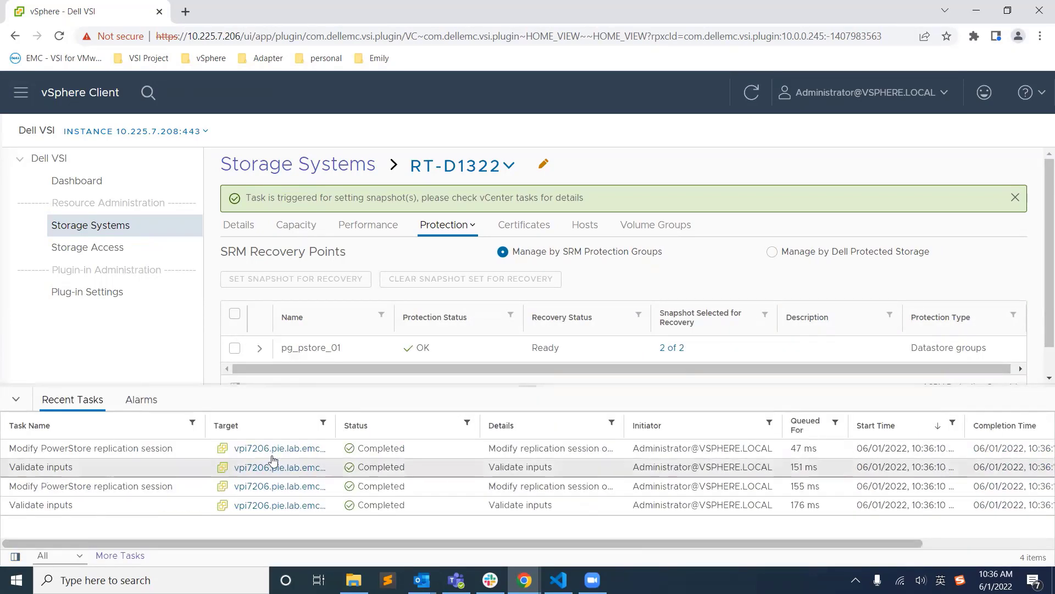
left_click(16, 399)
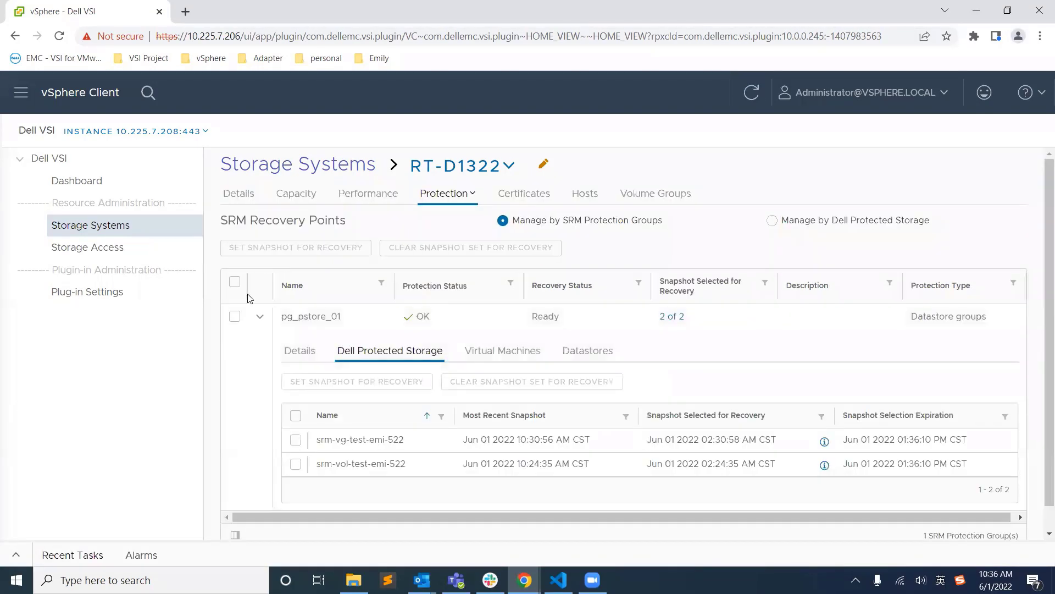
Step: Clear the snapshot set for recovery on protection group pg_pstore_01
left_click(259, 316)
left_click(235, 316)
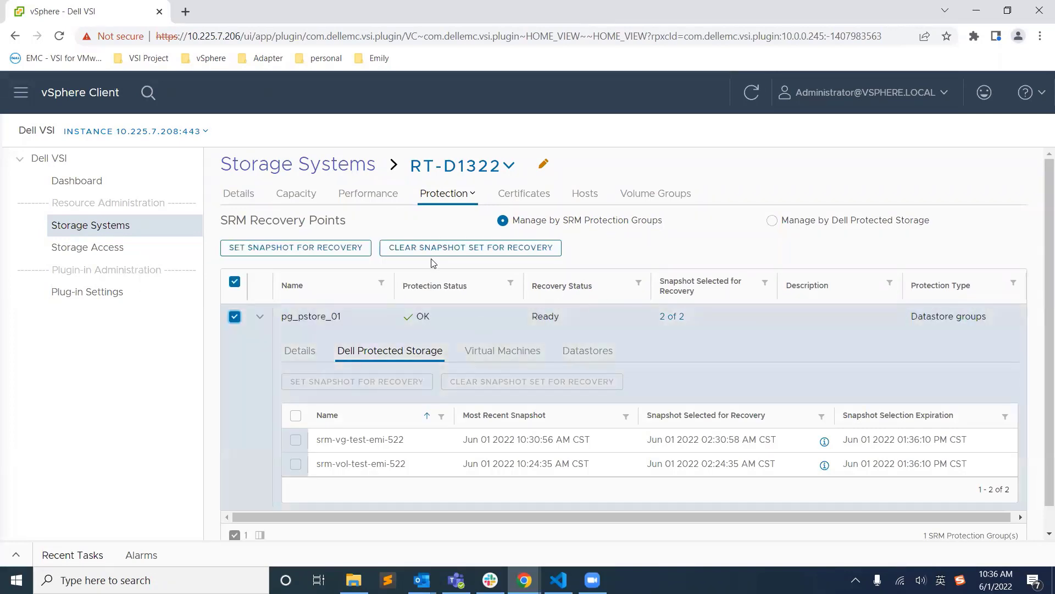
left_click(434, 247)
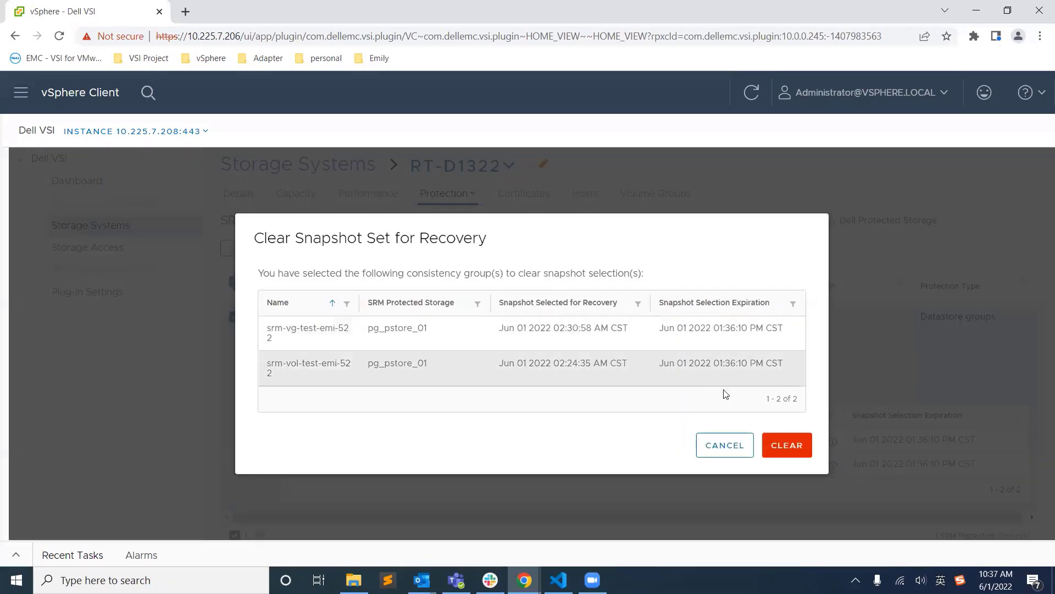
left_click(780, 445)
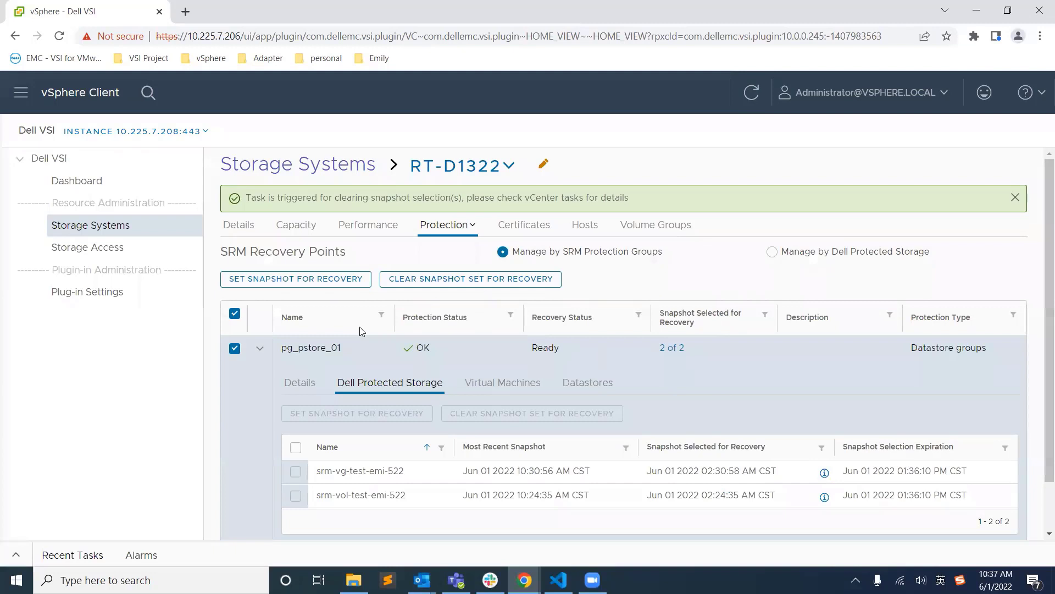
left_click(259, 347)
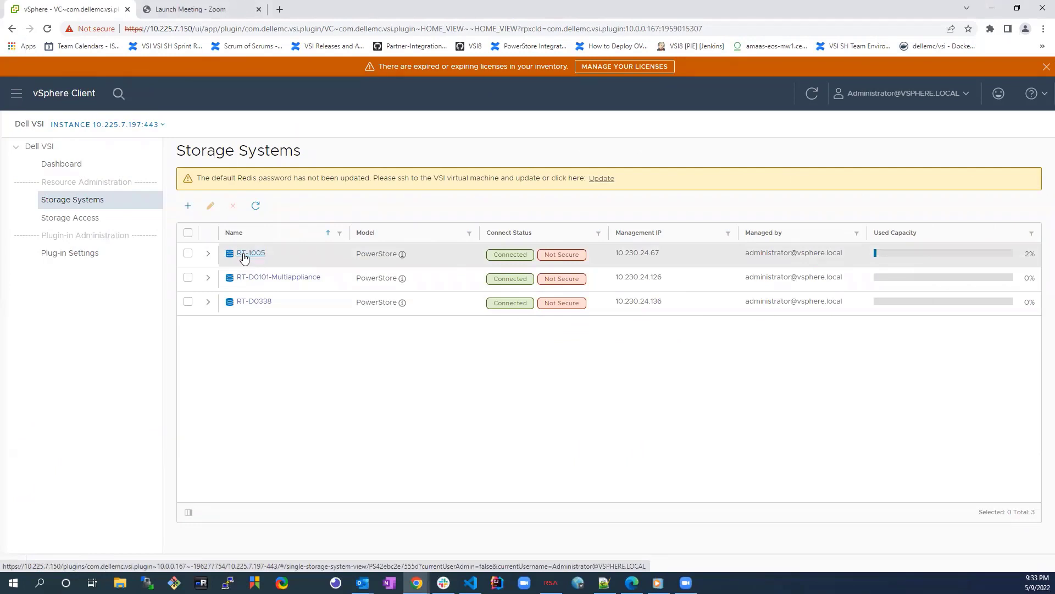
Step: Open the replication rules list for storage system RT-1005 under Protection
left_click(246, 254)
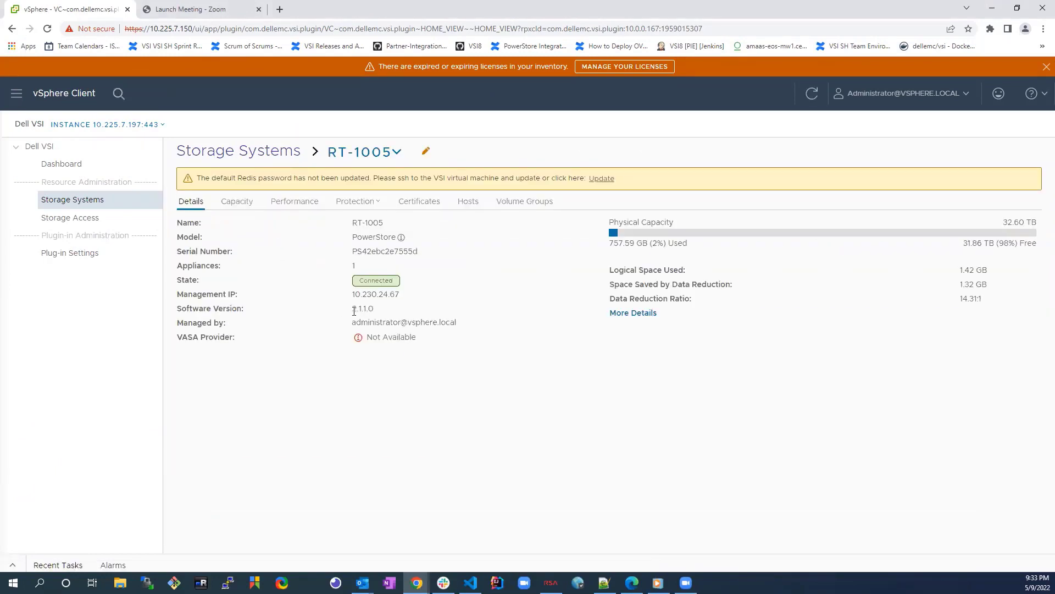
left_click(355, 202)
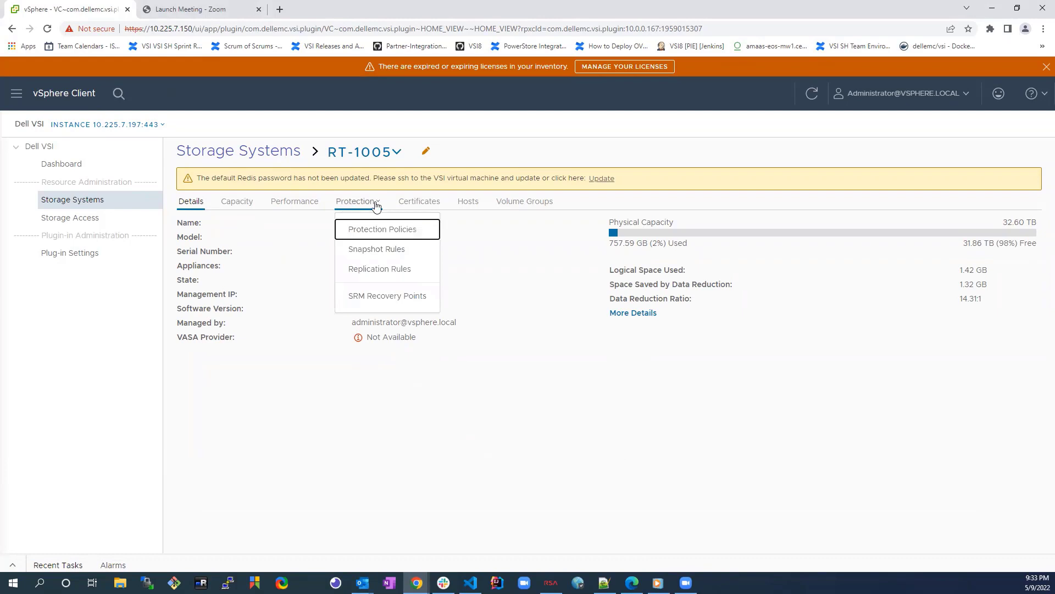
left_click(379, 270)
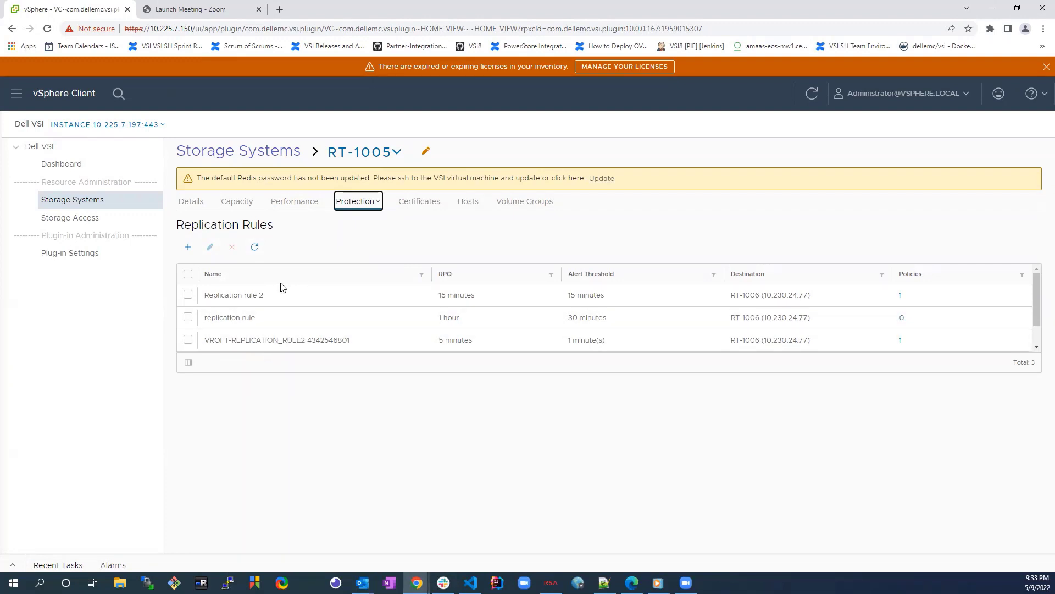
Step: Toggle the RPO, Destination and Alert Threshold columns off and back on so all columns show
left_click(188, 363)
left_click(216, 287)
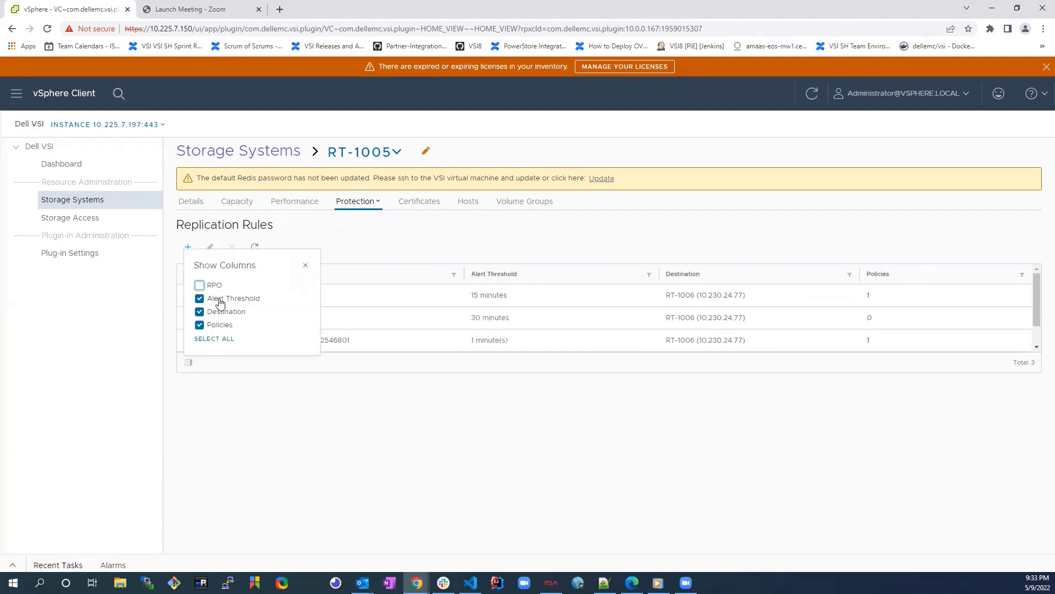
left_click(220, 300)
left_click(219, 314)
left_click(210, 299)
left_click(211, 287)
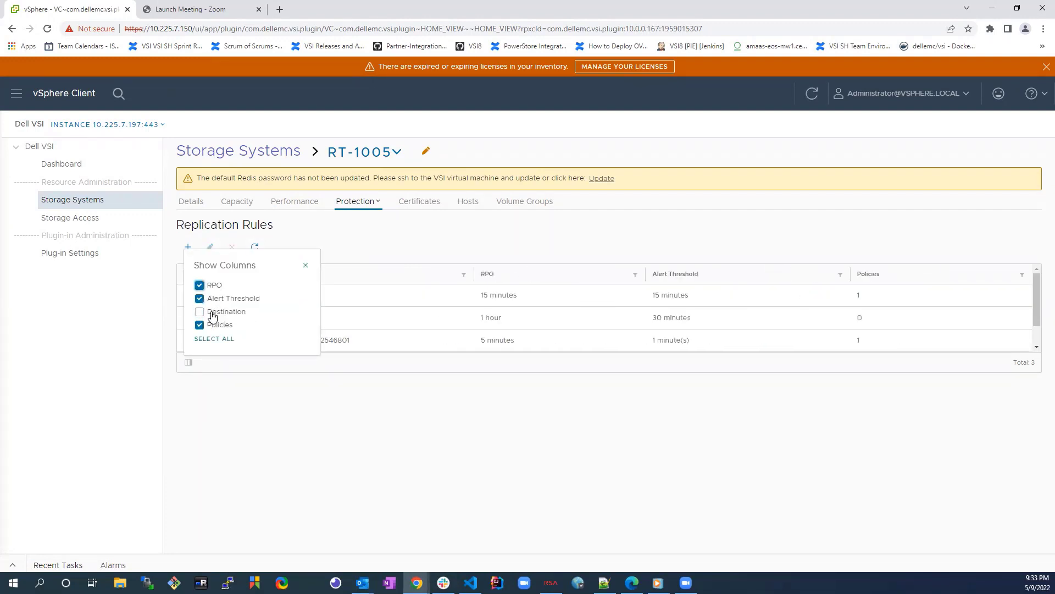
left_click(213, 313)
left_click(228, 388)
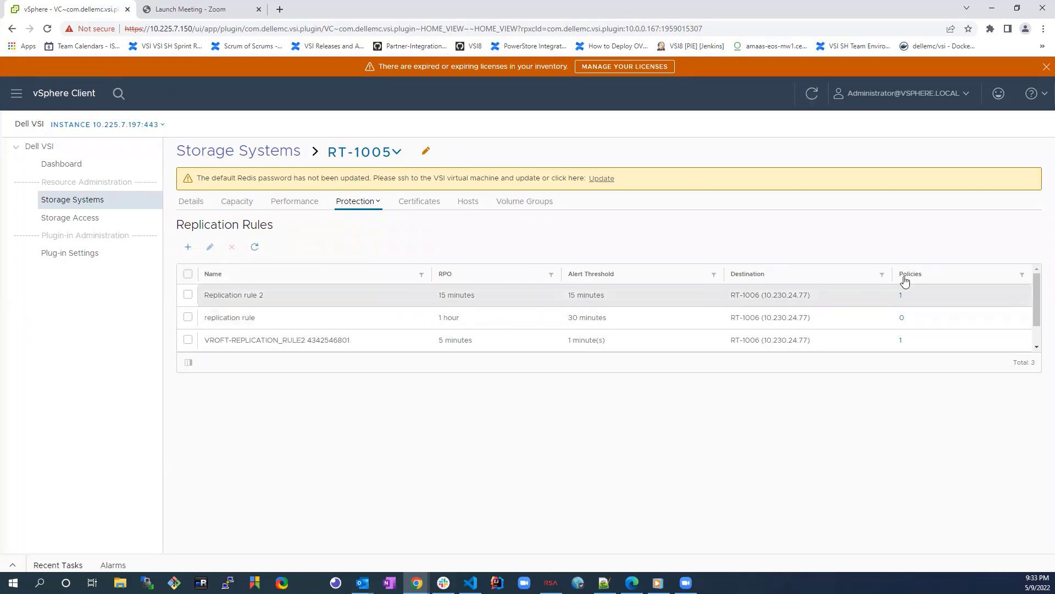
mouse_move(902, 302)
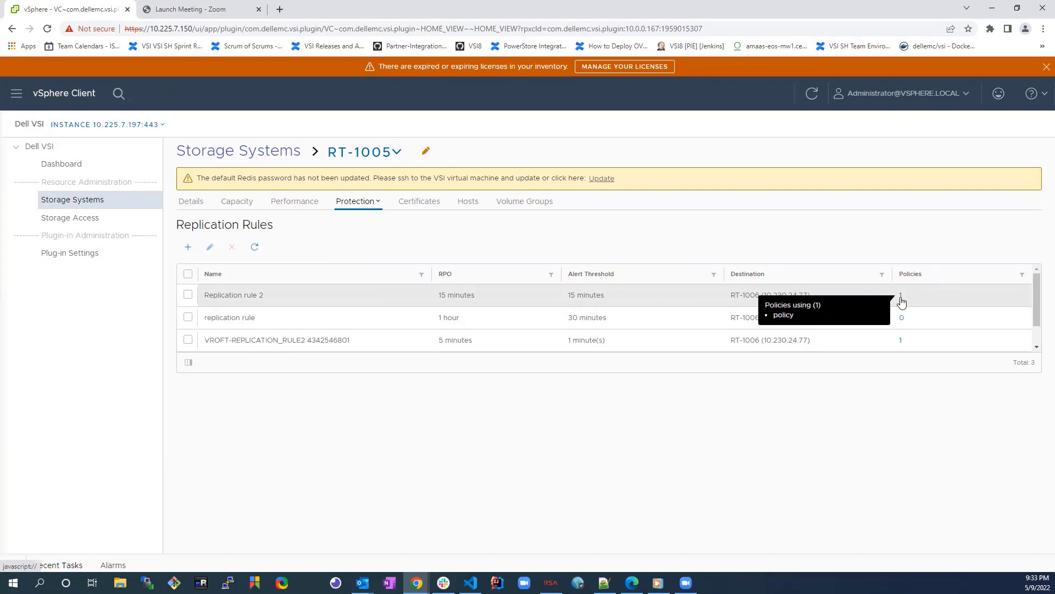
Step: Start 'replication rule 3' and set up remote system 10.230.24.9 with low latency and admin login
left_click(187, 248)
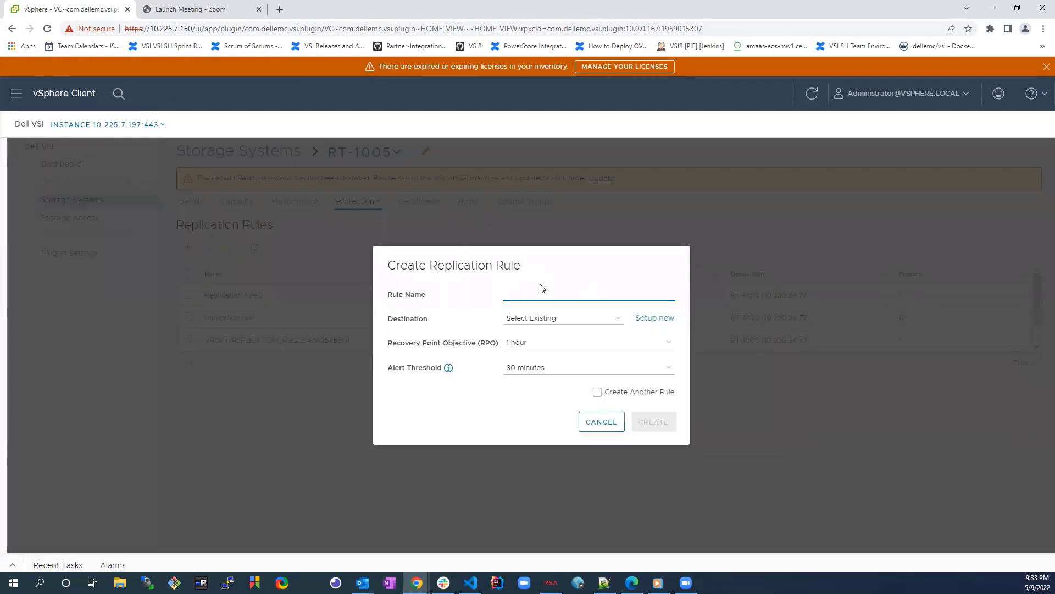
type("replication rule")
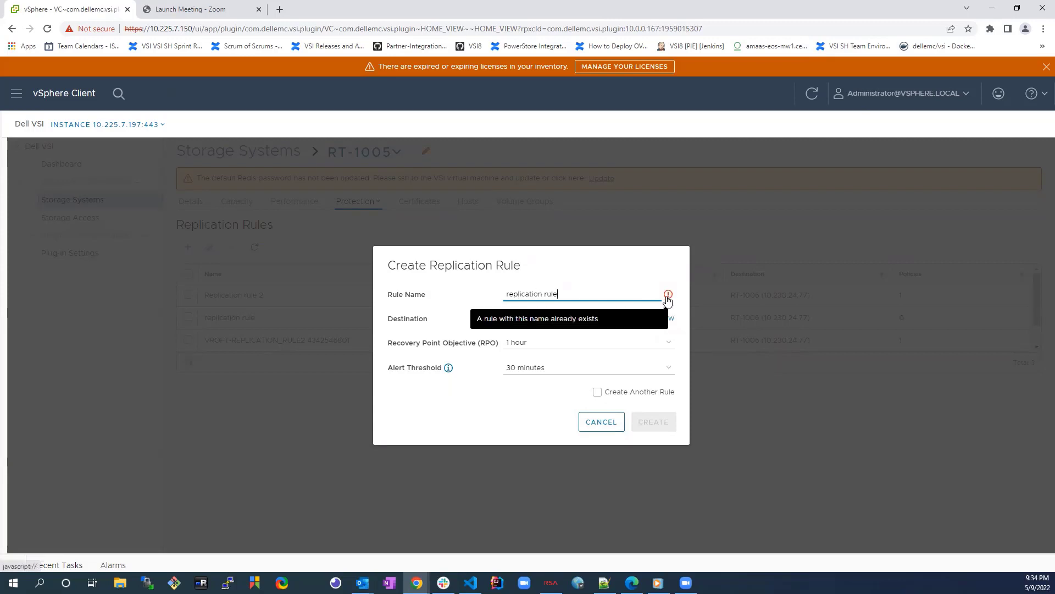
type(" 3")
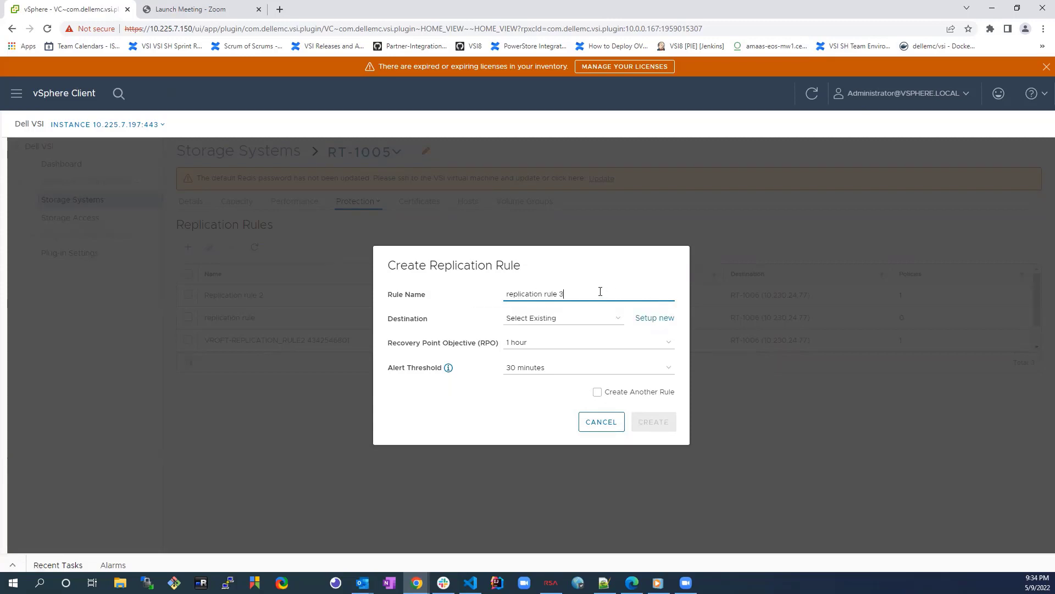
left_click(532, 321)
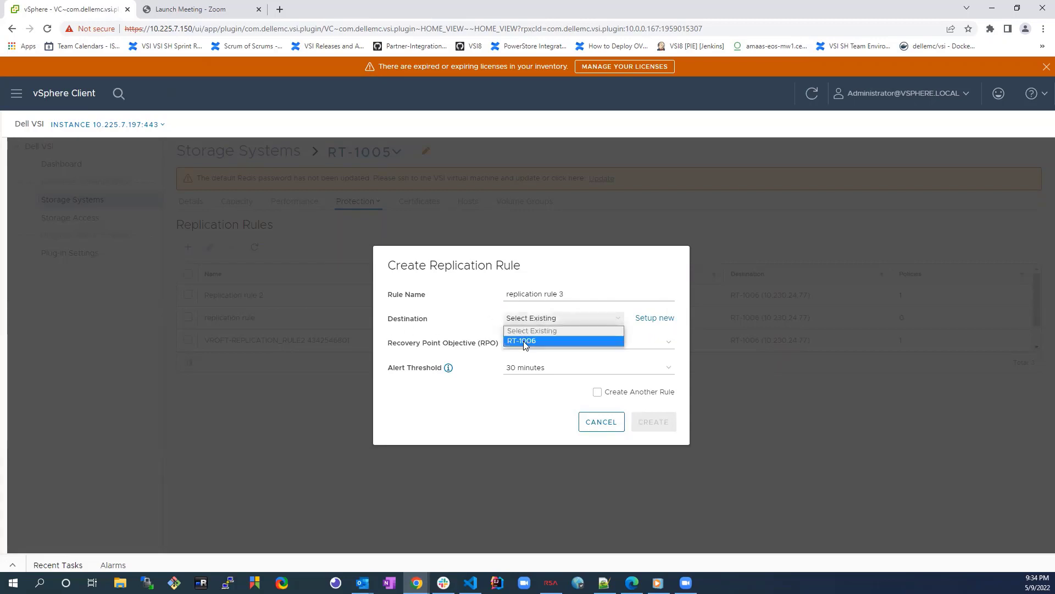
left_click(654, 320)
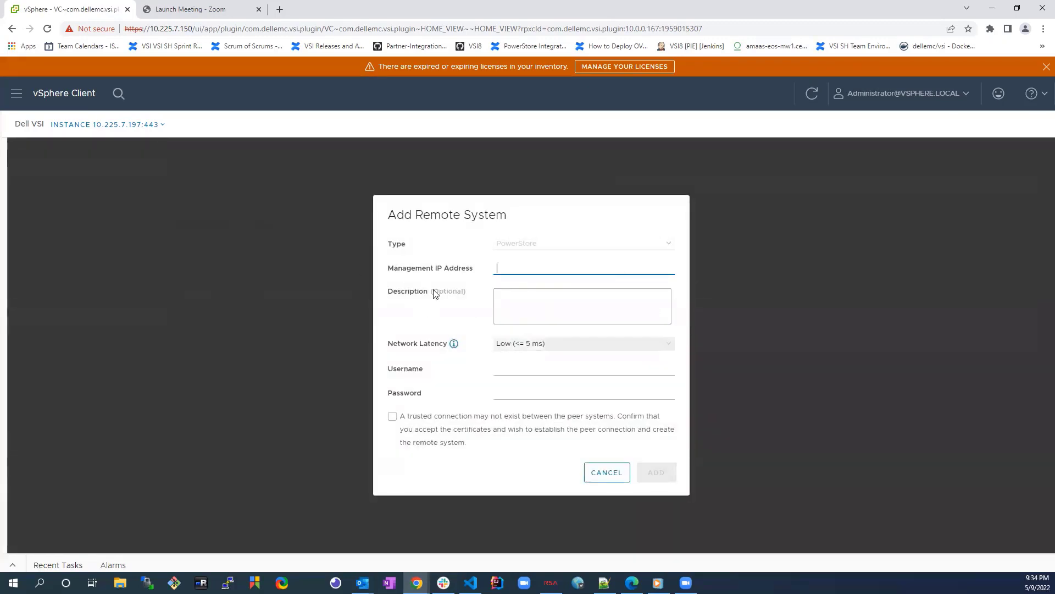
type("10")
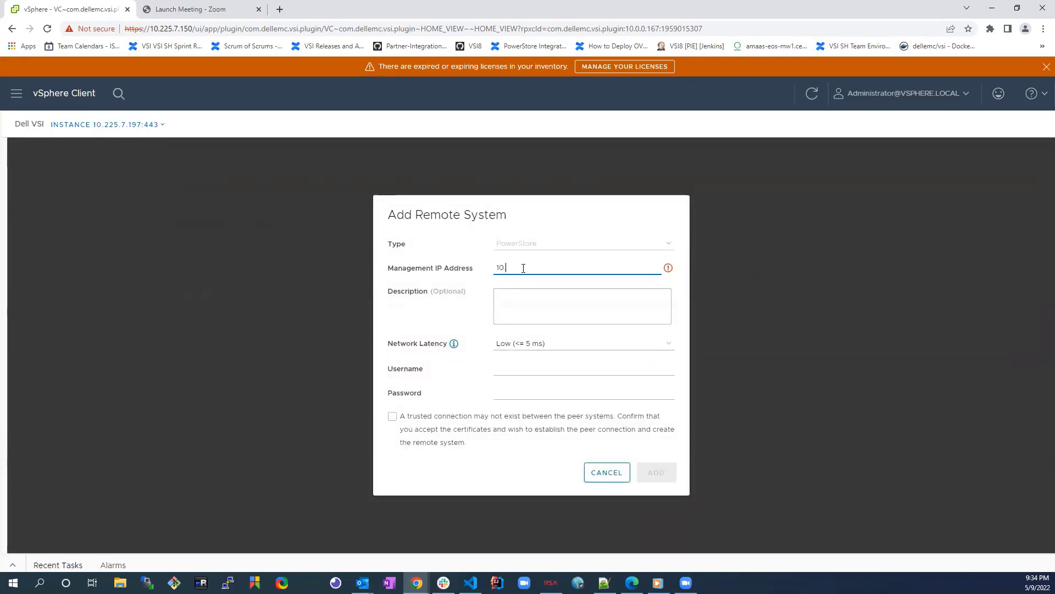
type(".230.24.9")
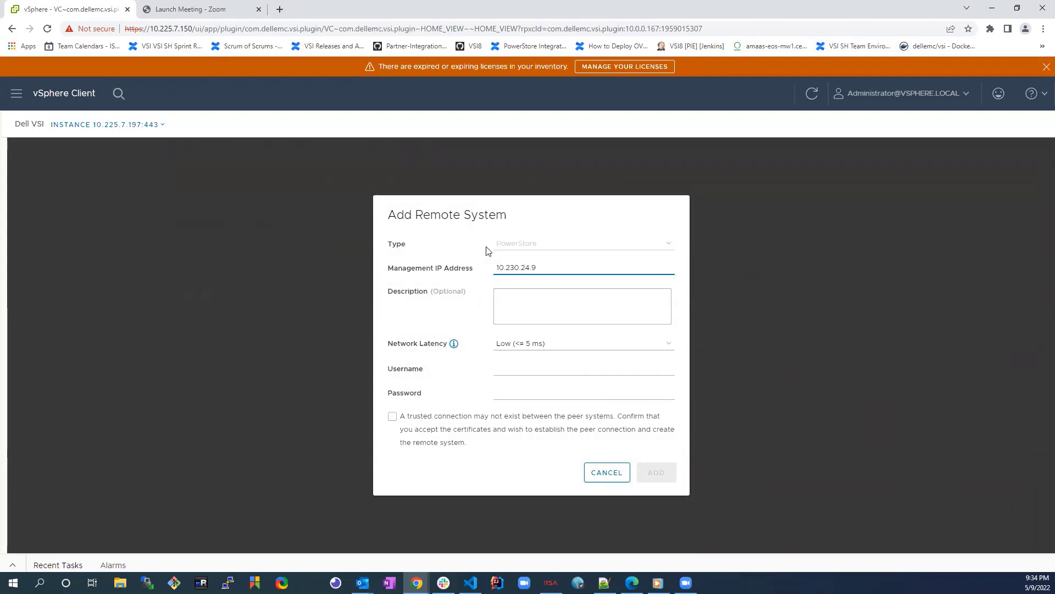
key("Tab")
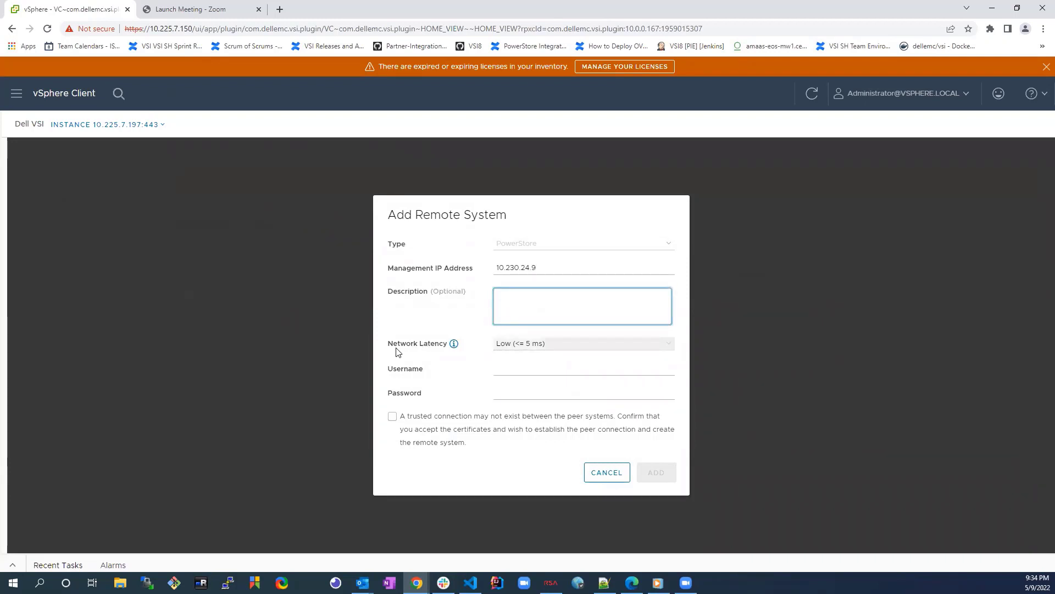
left_click(517, 348)
left_click(520, 355)
left_click(509, 371)
type("ad")
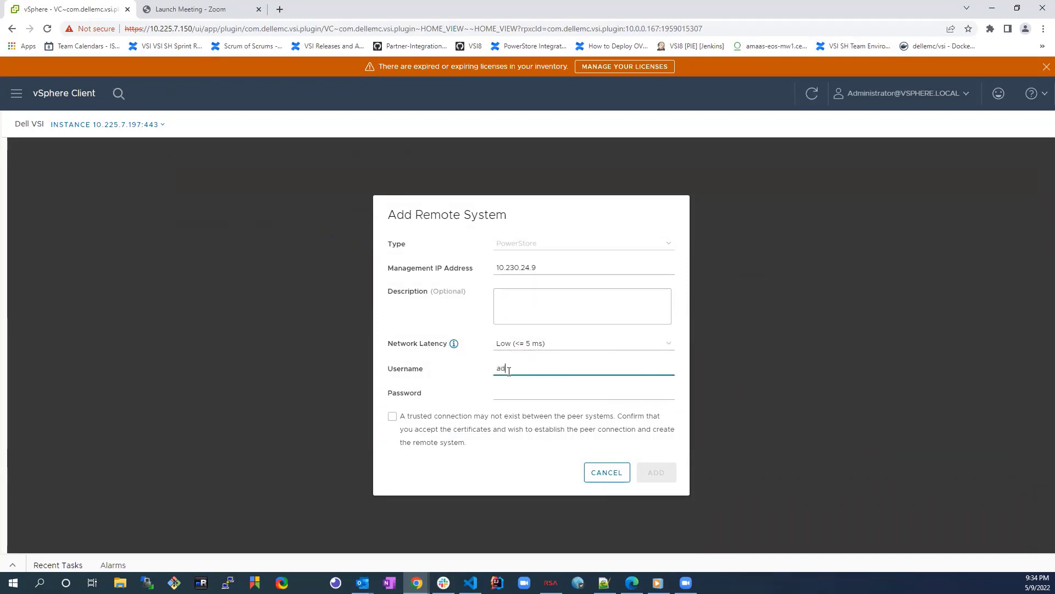
type("min")
key("Tab")
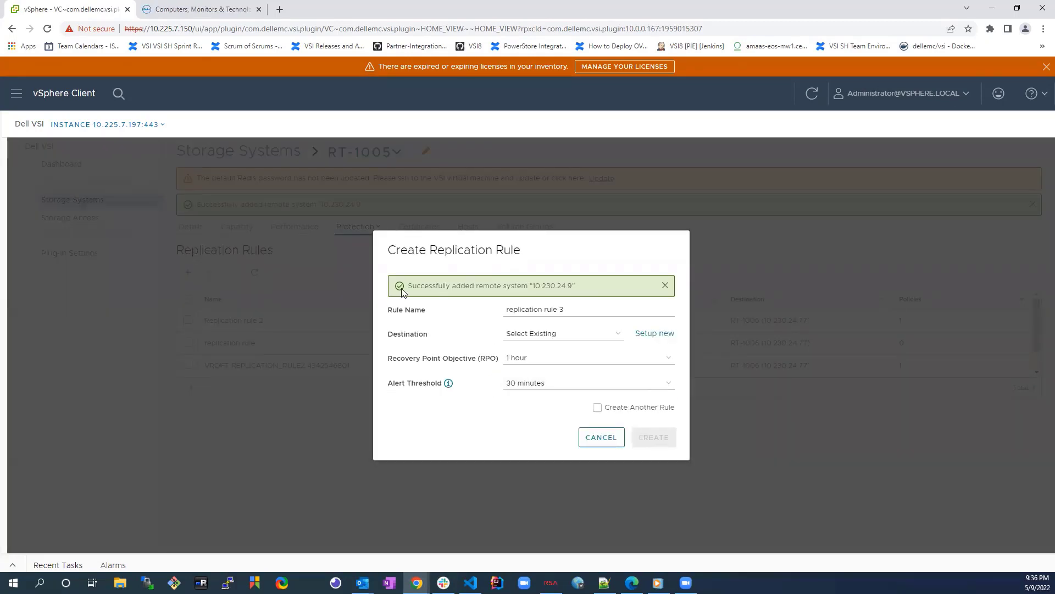
Step: Target WN-D8978 with 30-minute RPO and 30-minute alert threshold, then create the rule
left_click(532, 334)
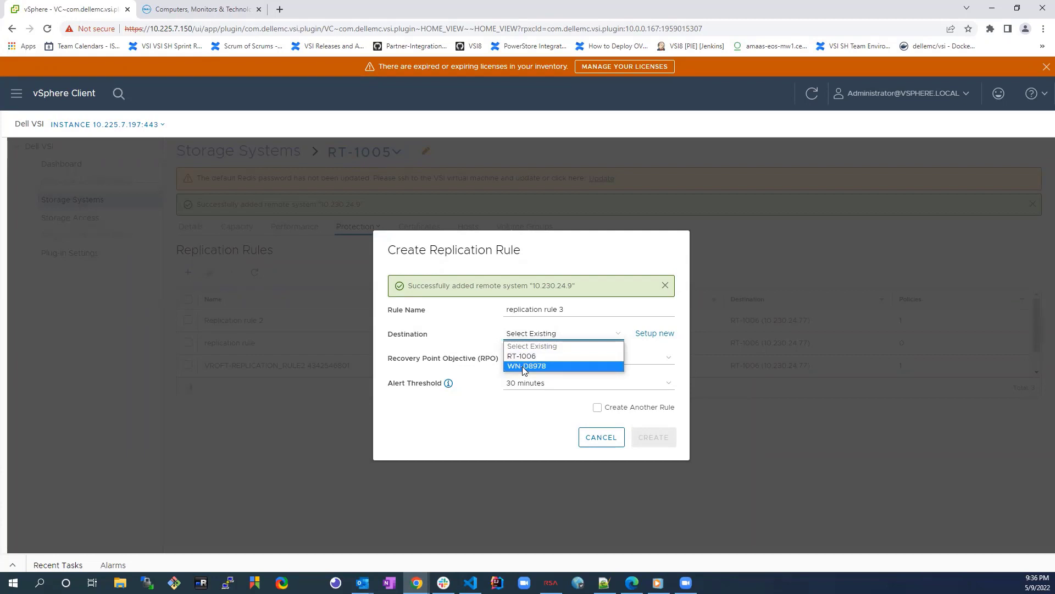
left_click(525, 369)
left_click(525, 360)
left_click(526, 390)
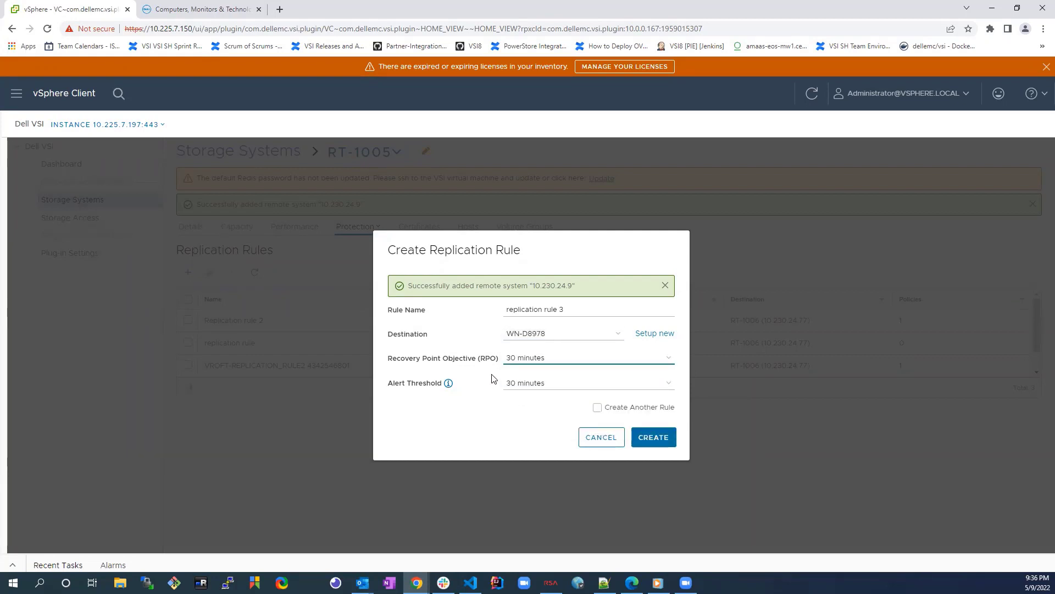
left_click(531, 384)
left_click(584, 421)
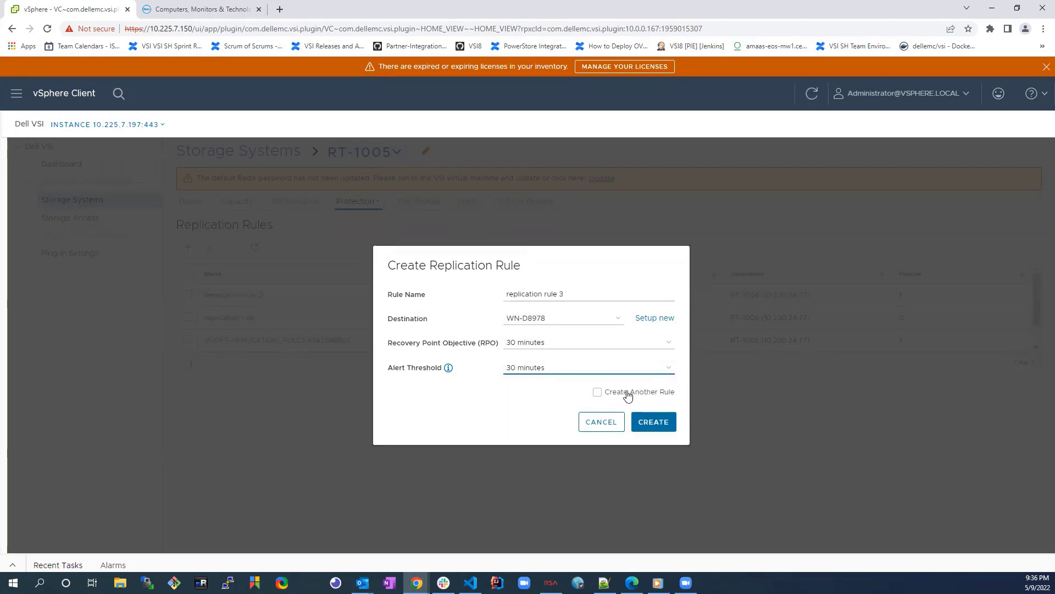
left_click(640, 392)
left_click(653, 421)
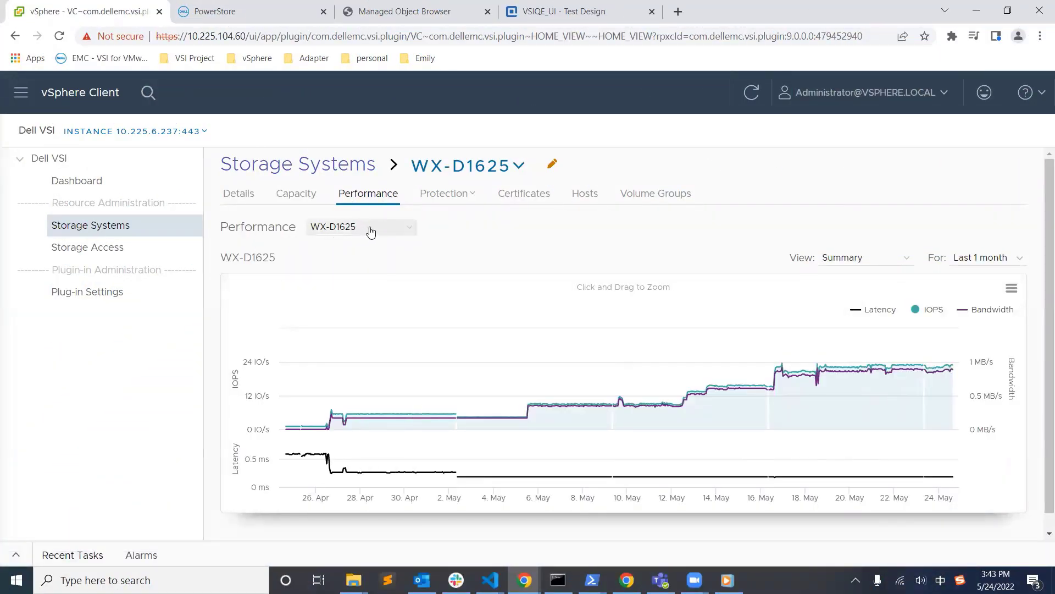
Step: Show performance for Appliance-WX-D1625
left_click(373, 233)
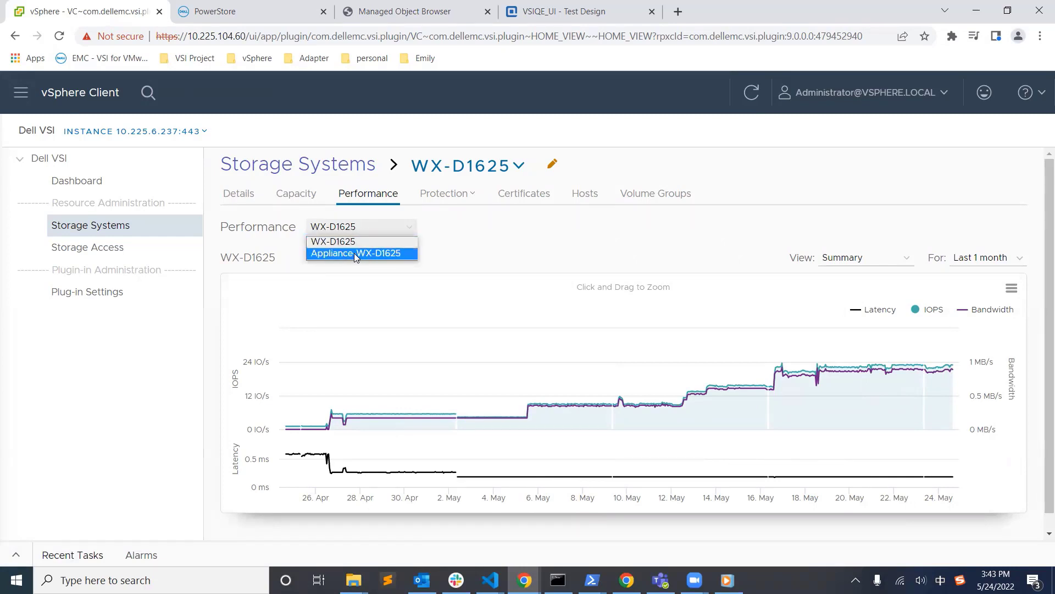
left_click(505, 248)
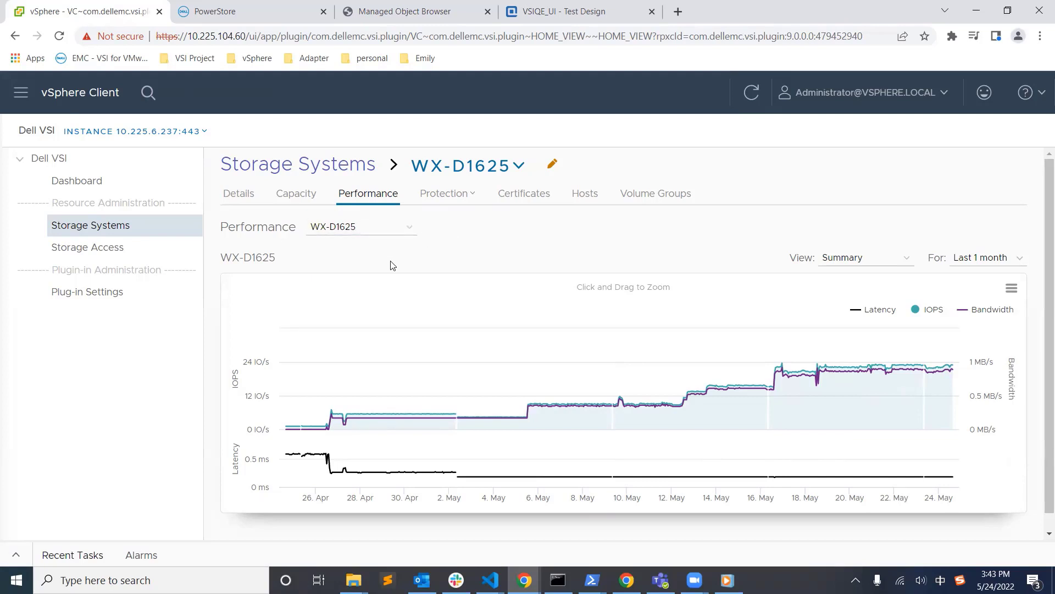
left_click(408, 232)
left_click(337, 251)
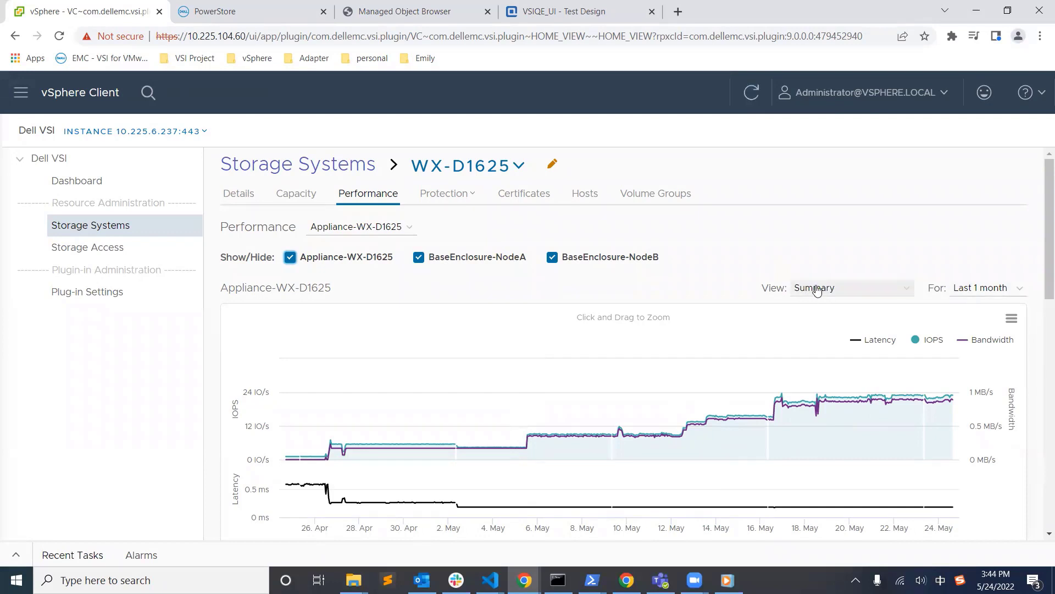
Step: Switch the chart to IOPS details and zoom it into 17–19 May
left_click(861, 296)
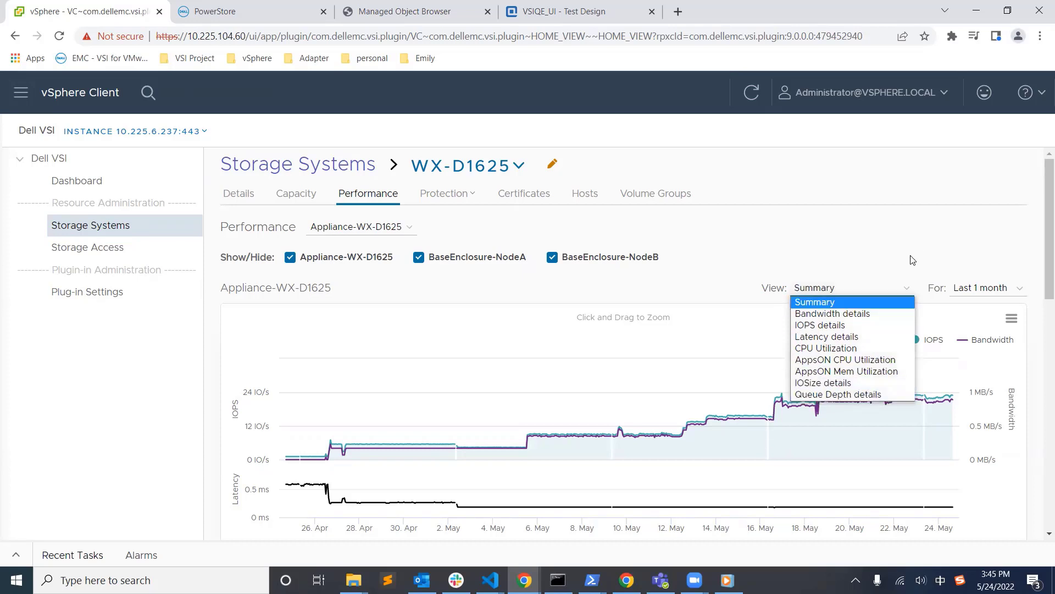
left_click(855, 296)
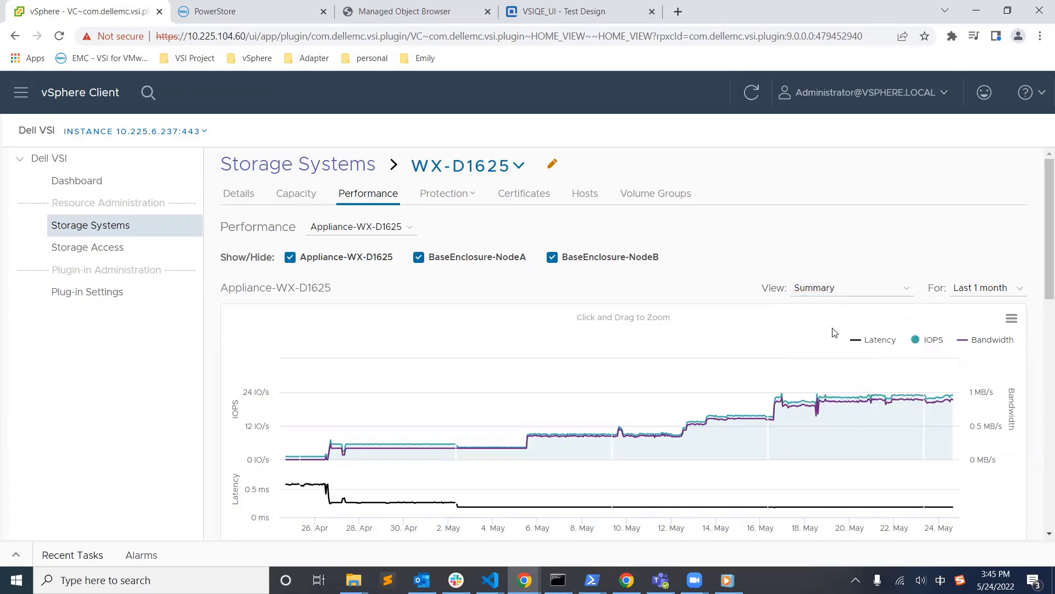
key("Down")
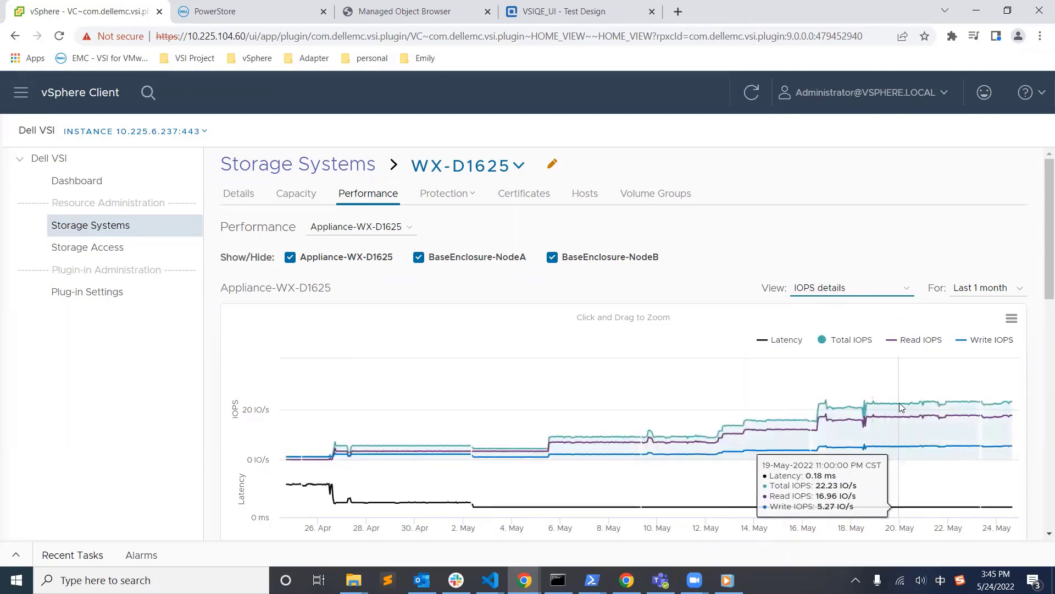
left_click_drag(902, 407, 827, 410)
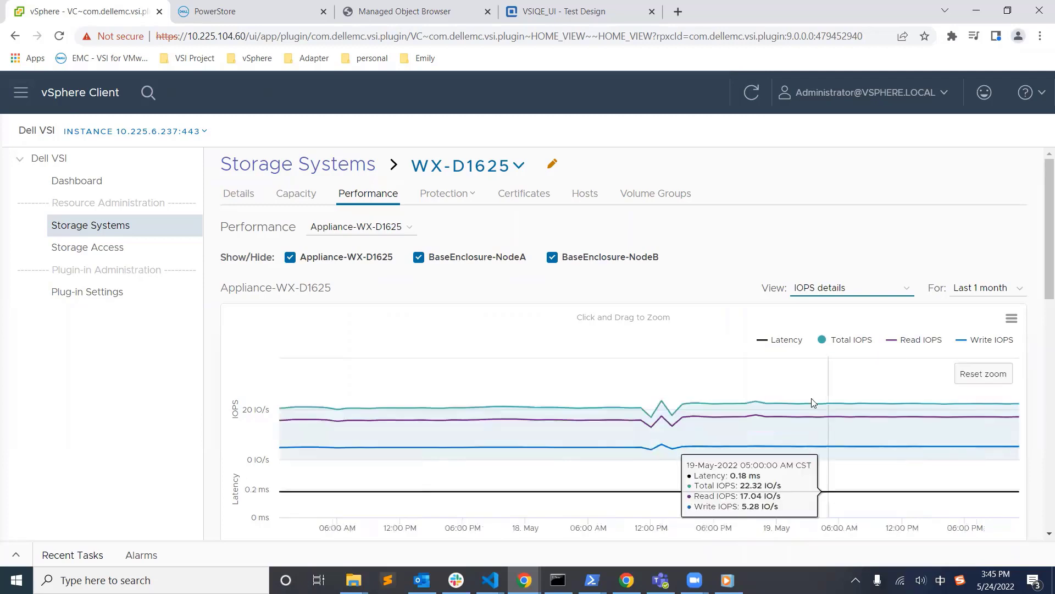